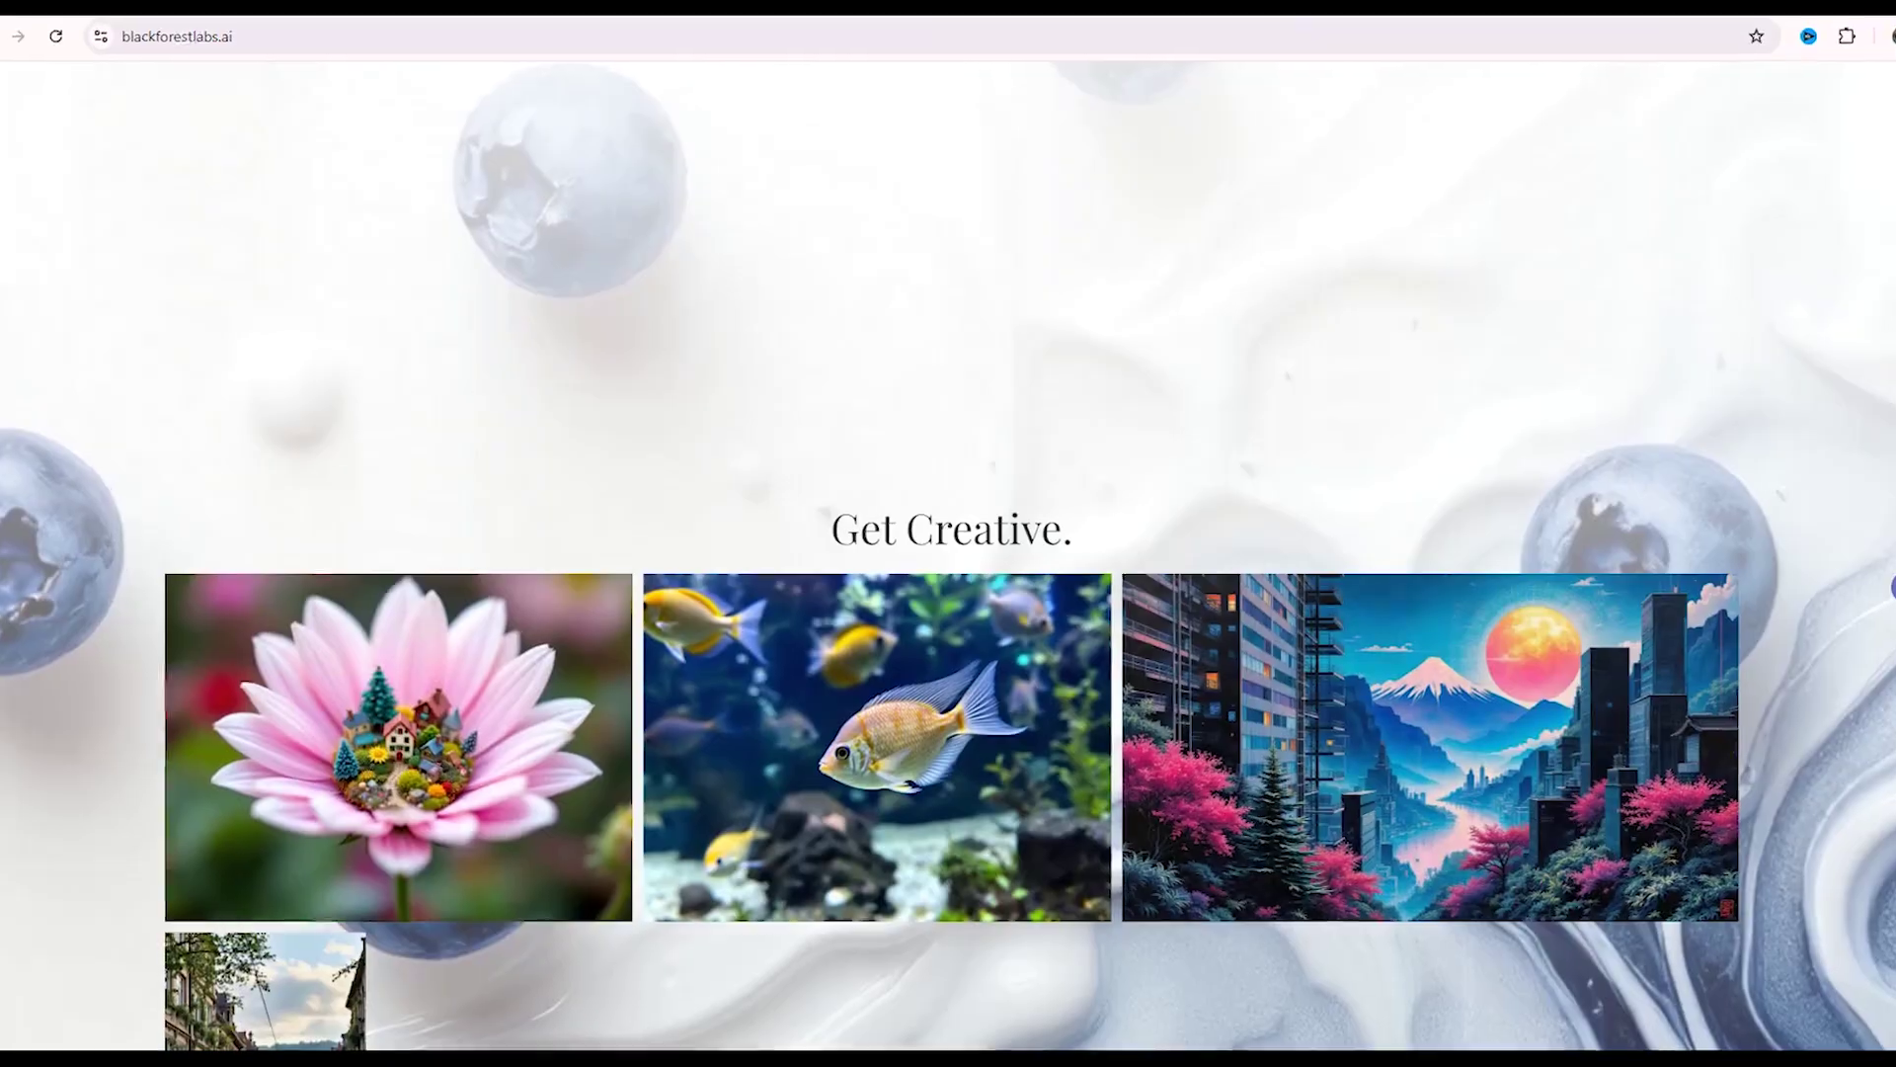
# Step: Scroll the FLUX 1.1 pro gallery down to Get FLUX and open Glif from its partner icon
pyautogui.scroll(-15, 948, 553)
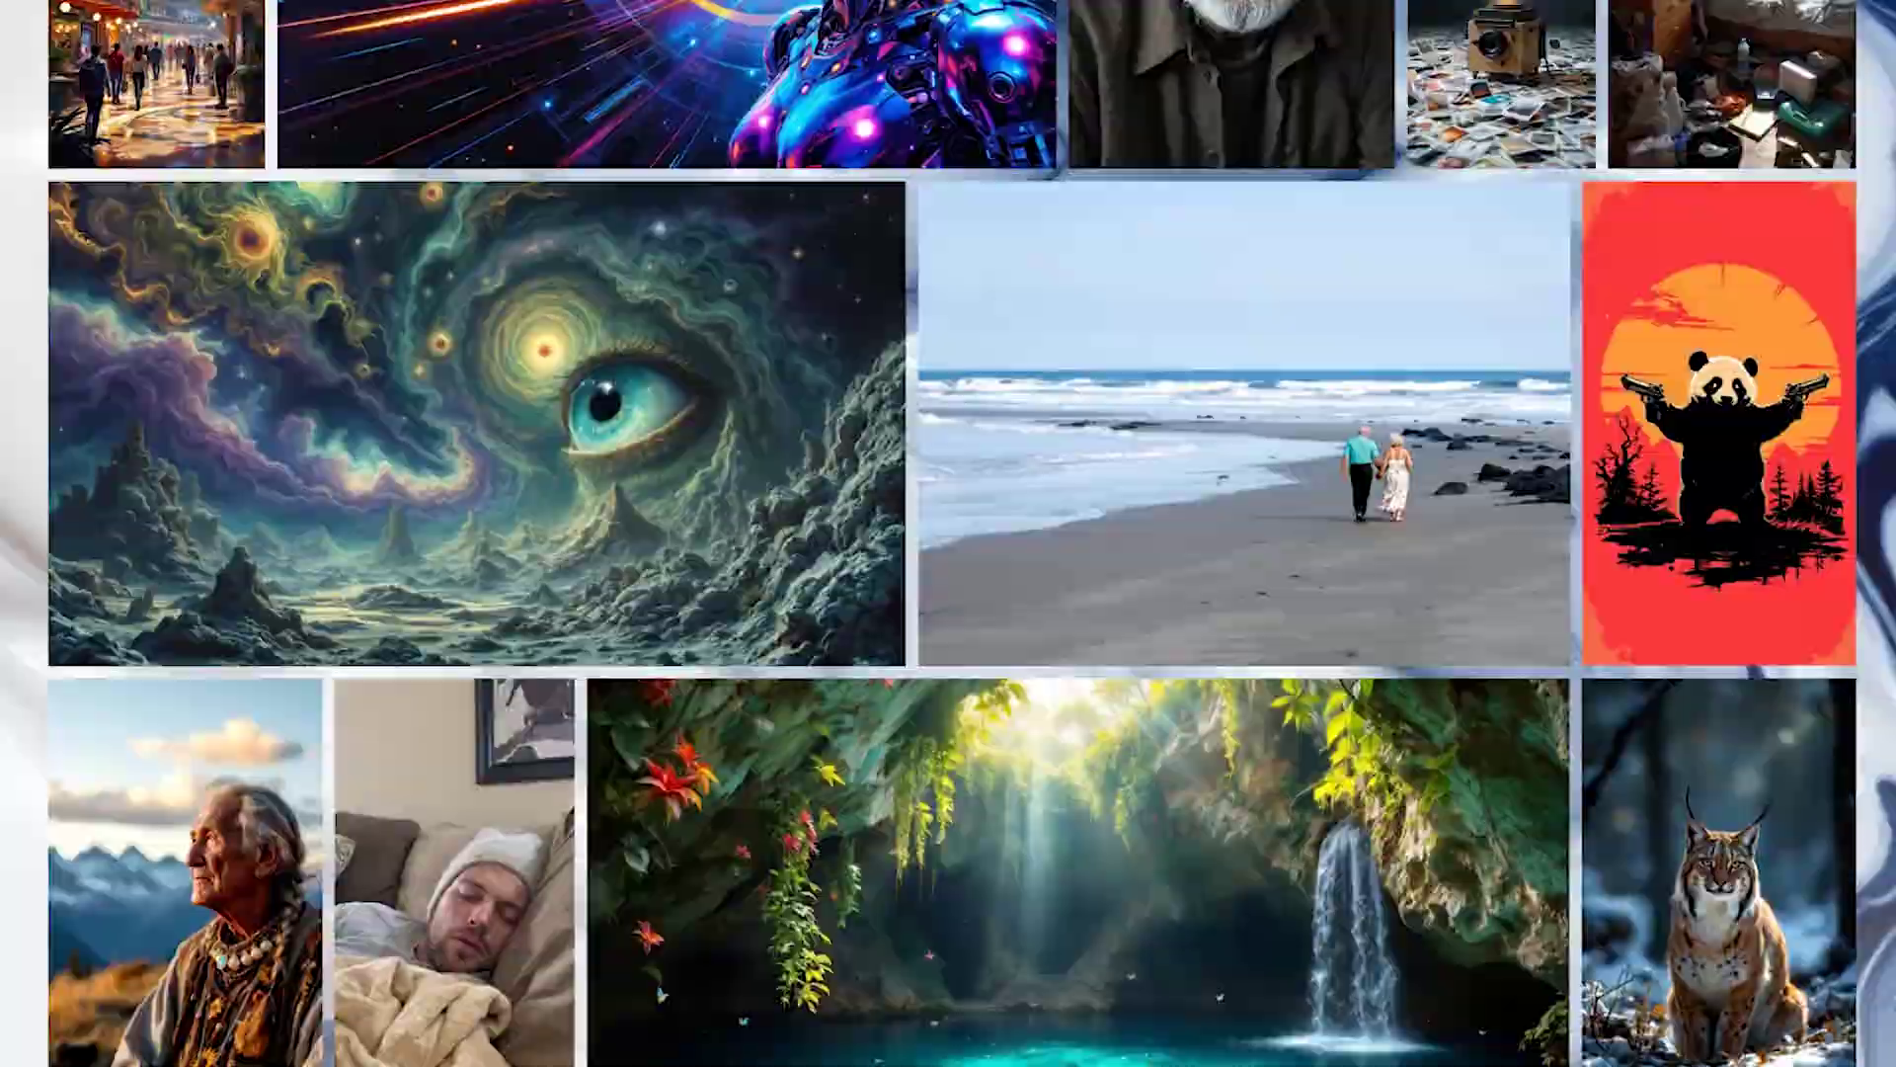
pyautogui.scroll(-20, 948, 533)
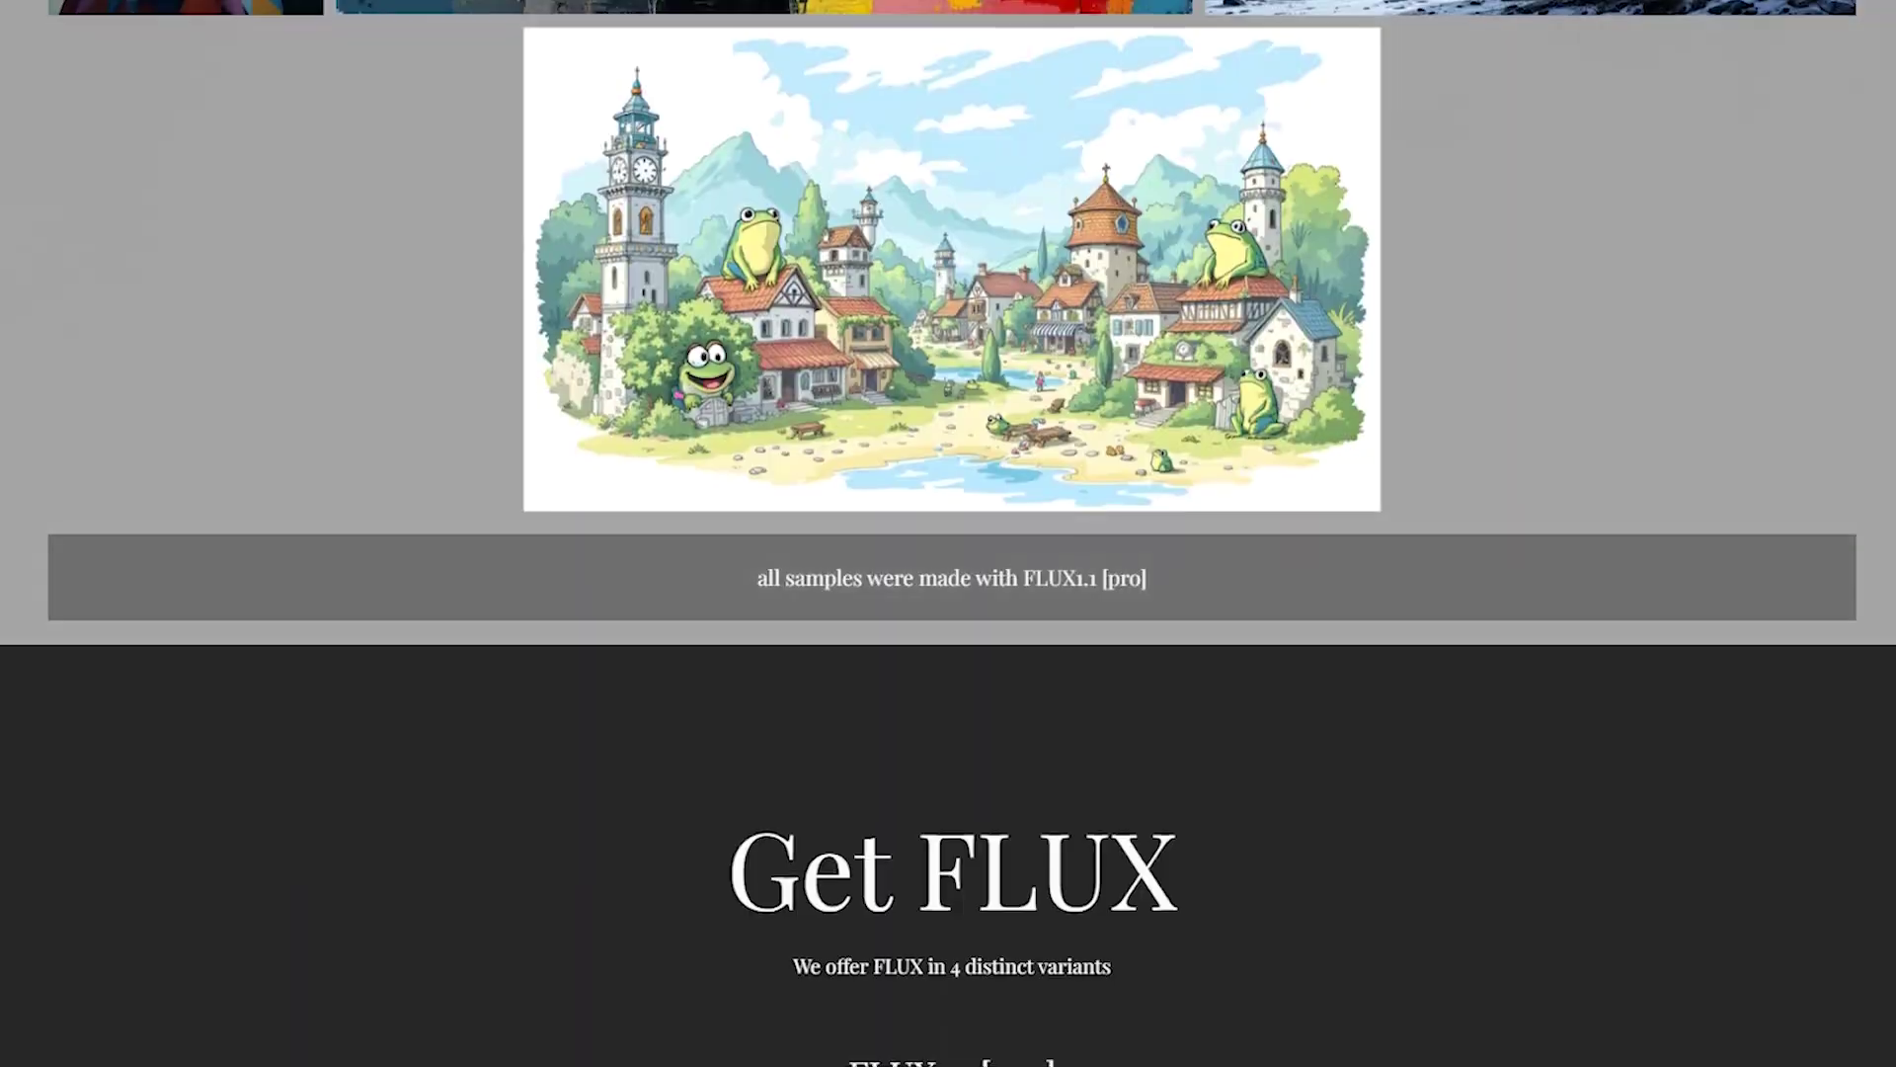
pyautogui.scroll(-6, 948, 533)
pyautogui.click(1142, 724)
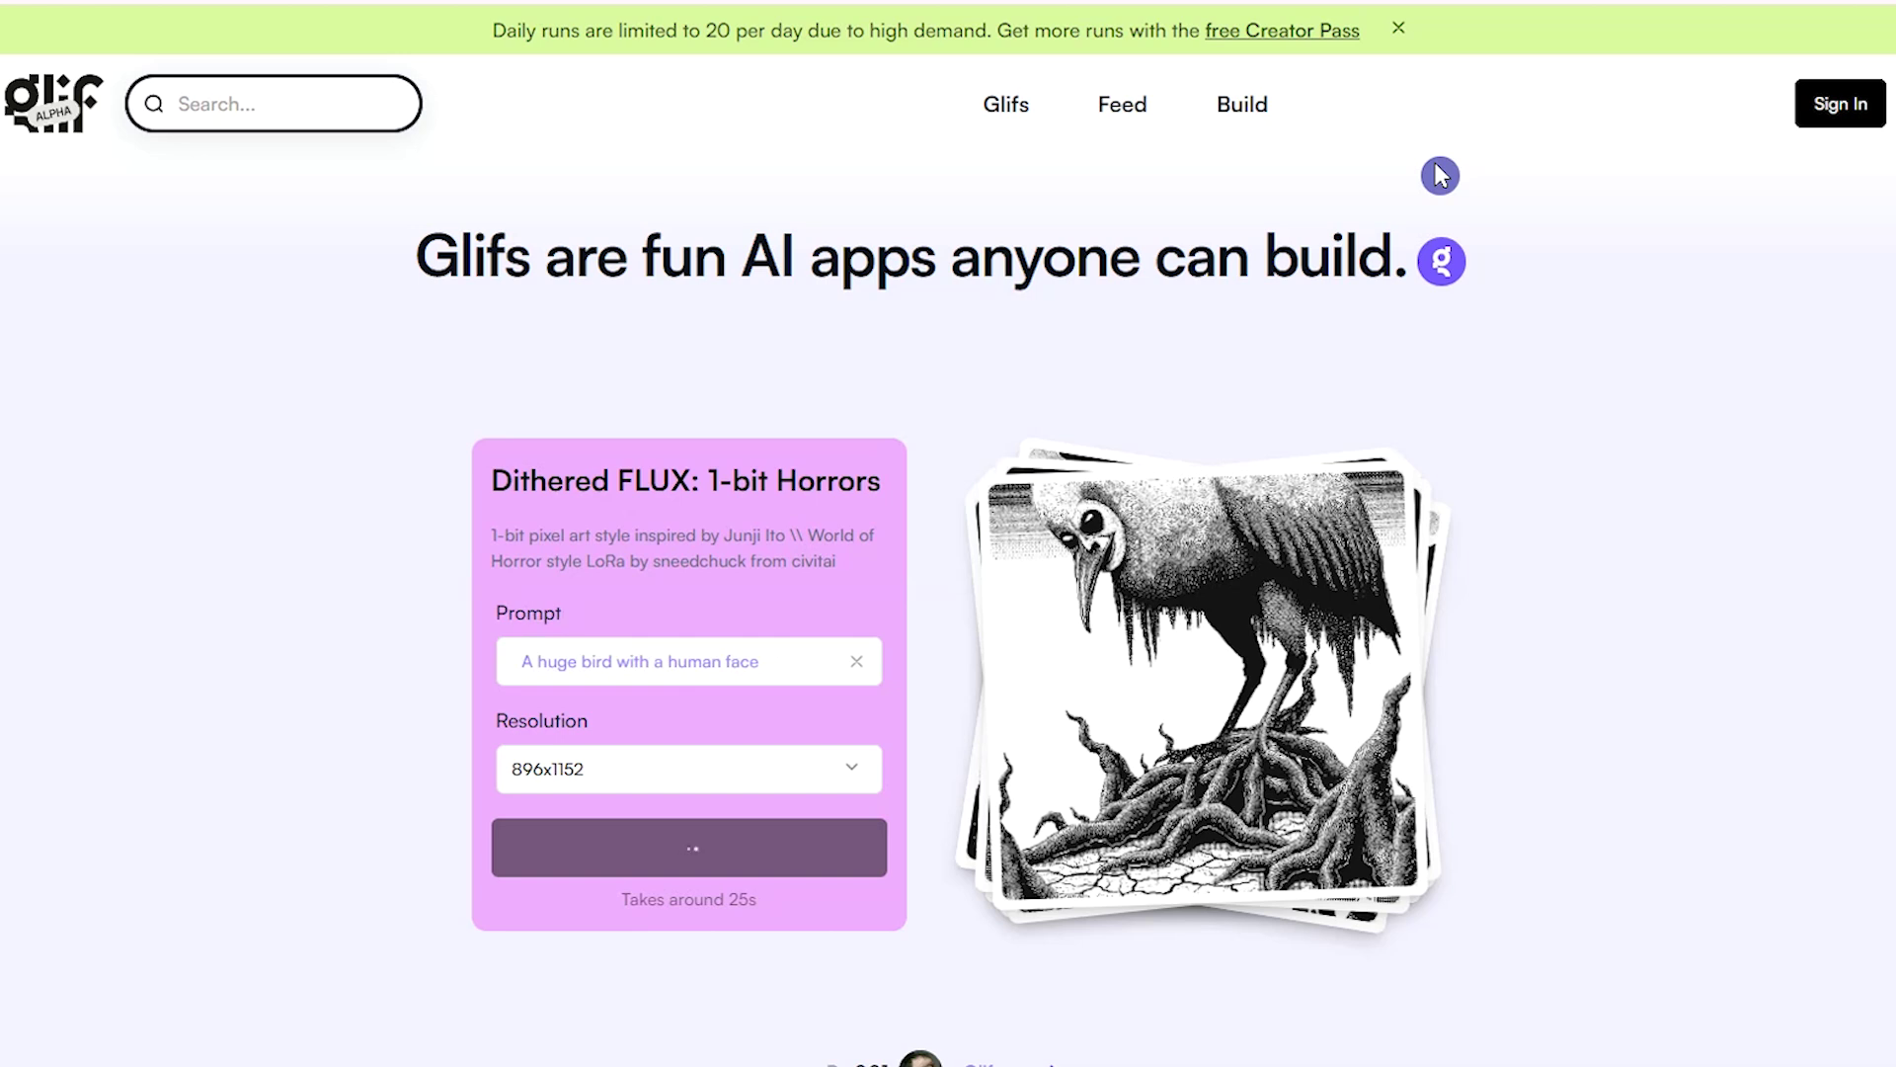
# Step: Scroll down and back up through the Glif home page listings
pyautogui.scroll(-15, 1715, 432)
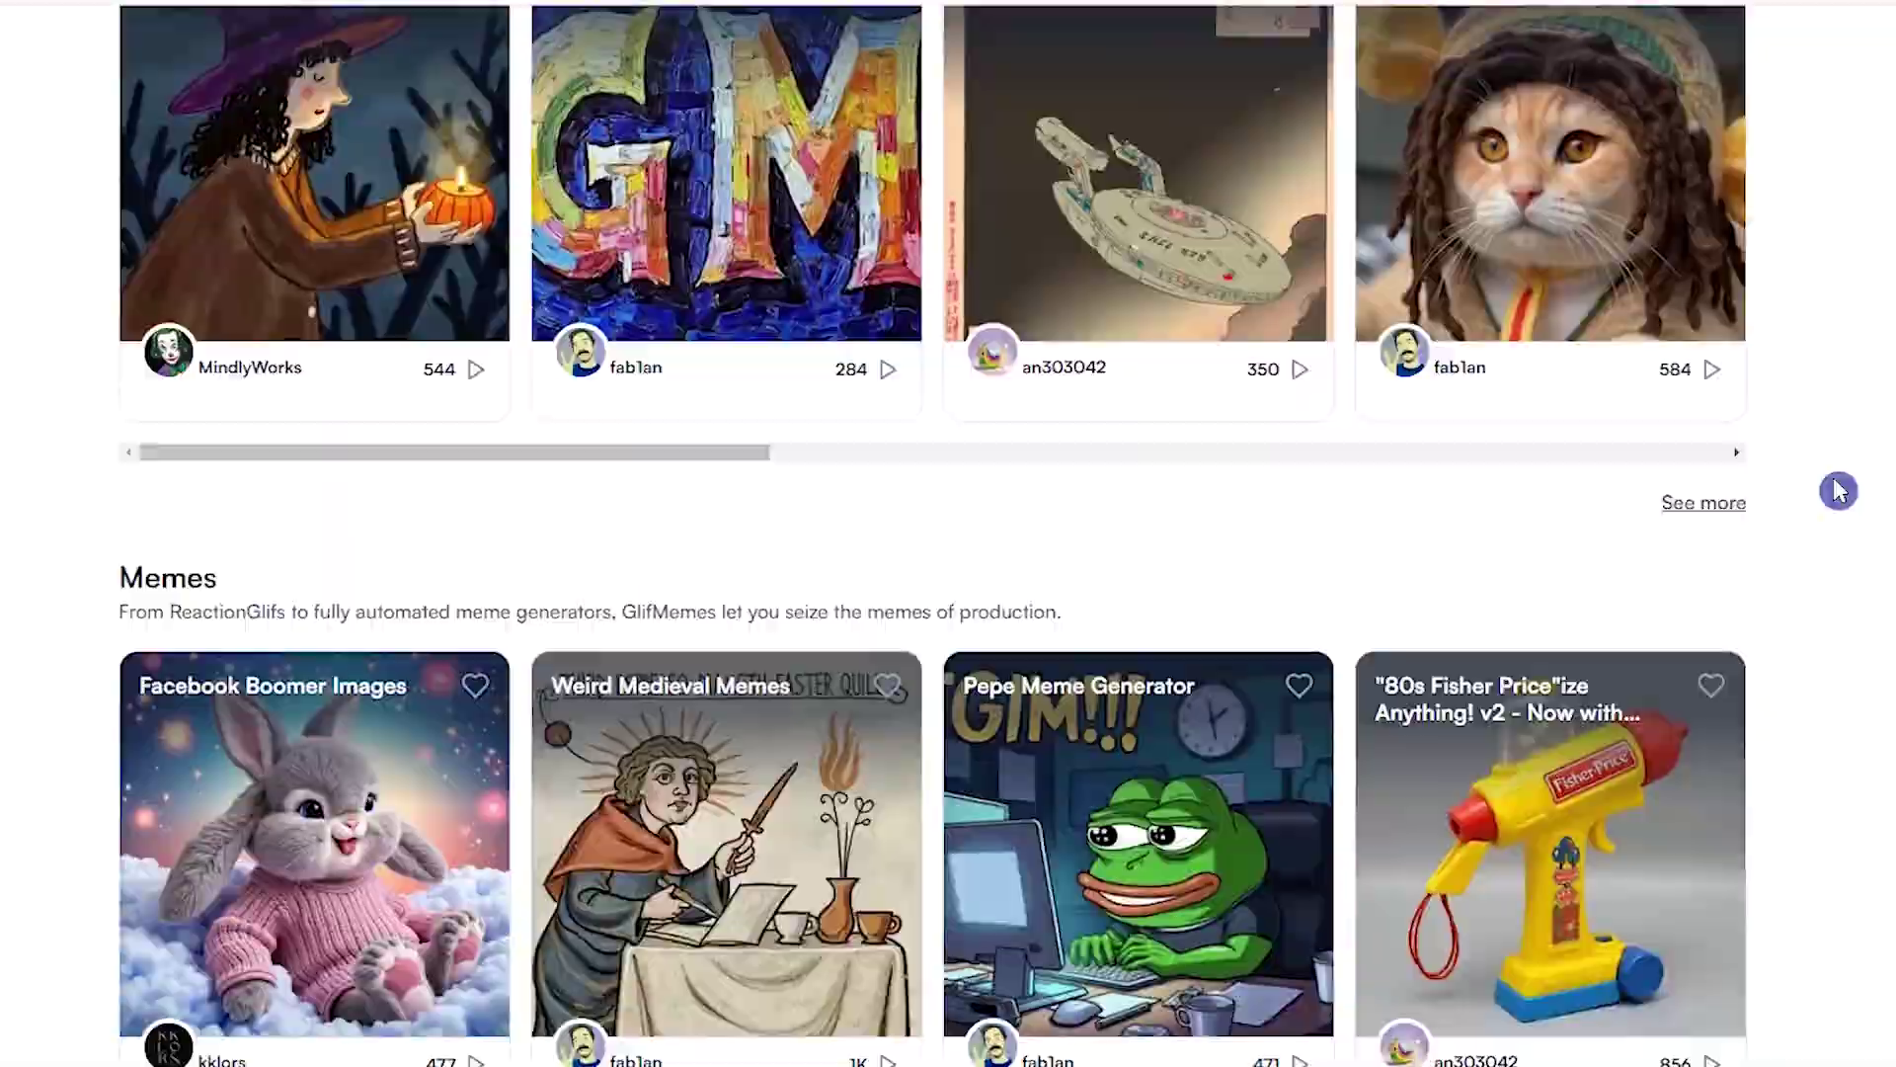
pyautogui.scroll(-10, 1834, 487)
pyautogui.scroll(20, 1834, 487)
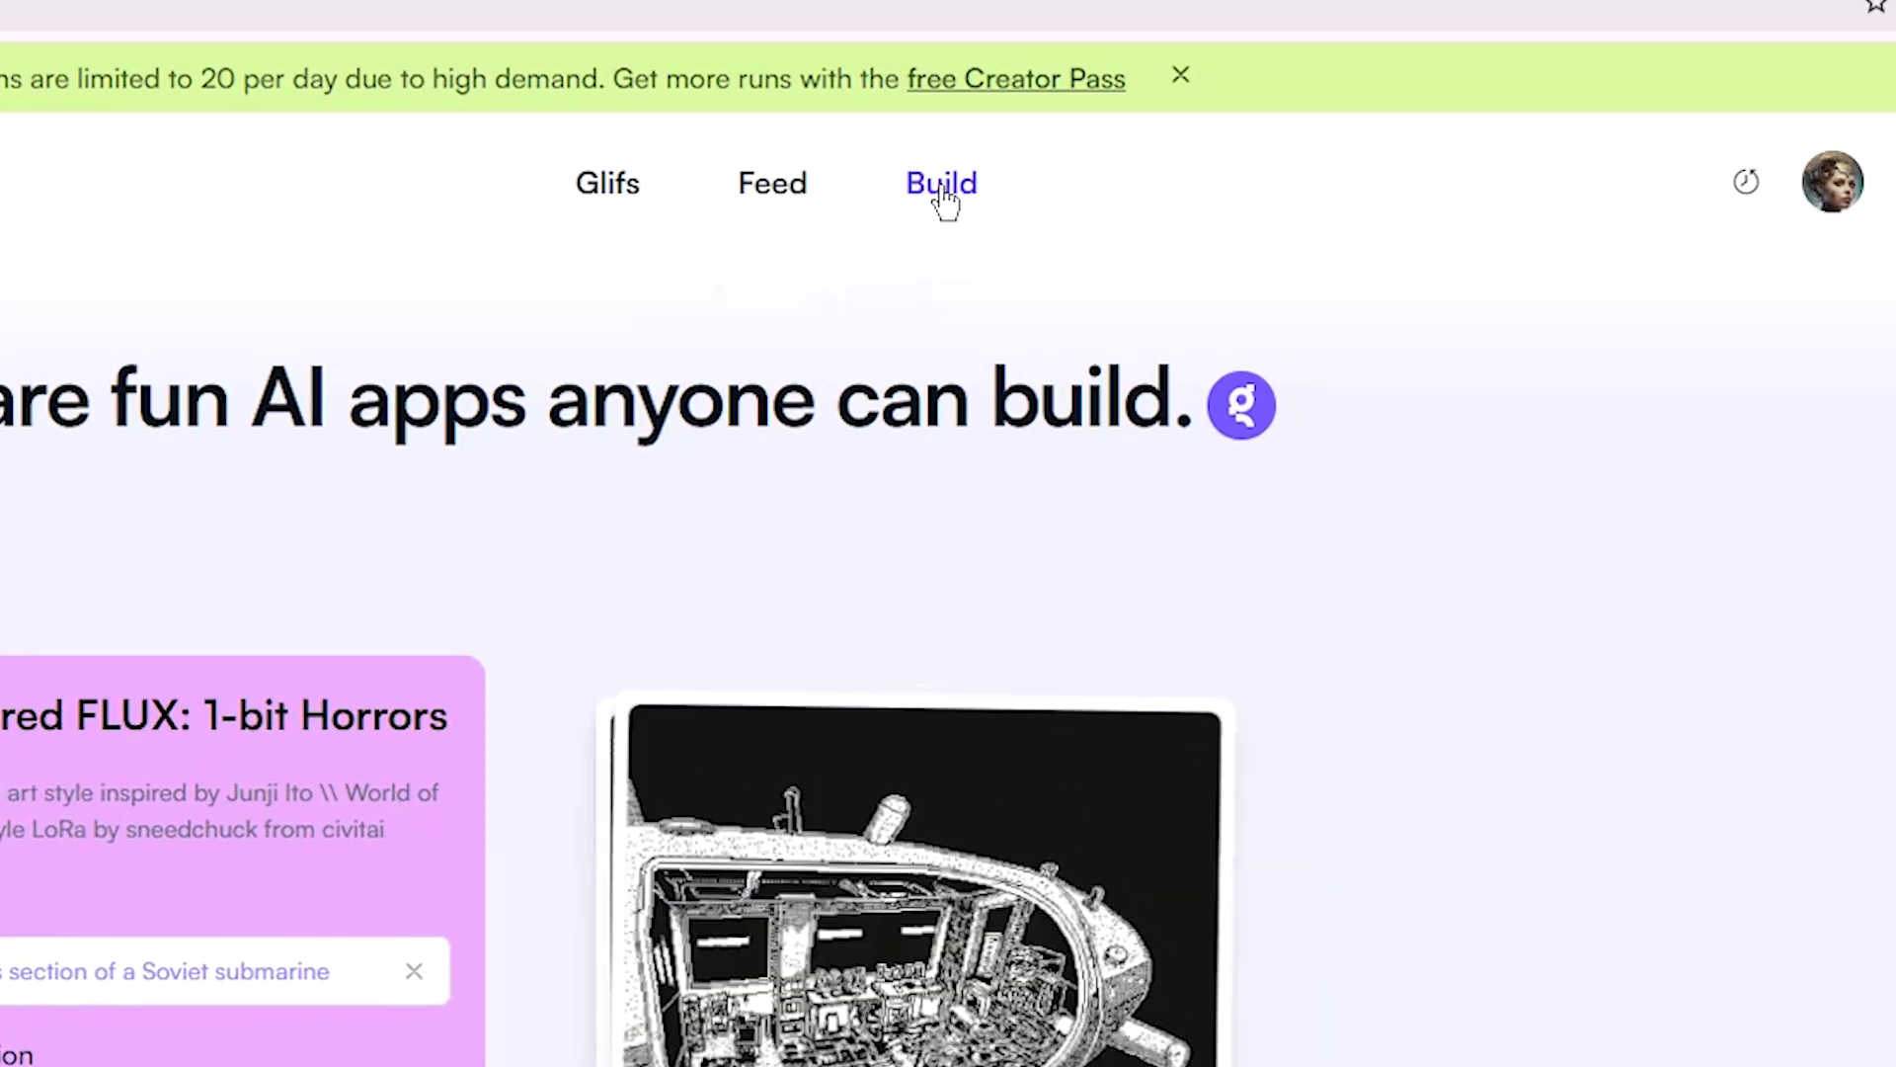
# Step: Start a new glif with an Image Generator block using the Flux Pro v1.1 model
pyautogui.click(1224, 105)
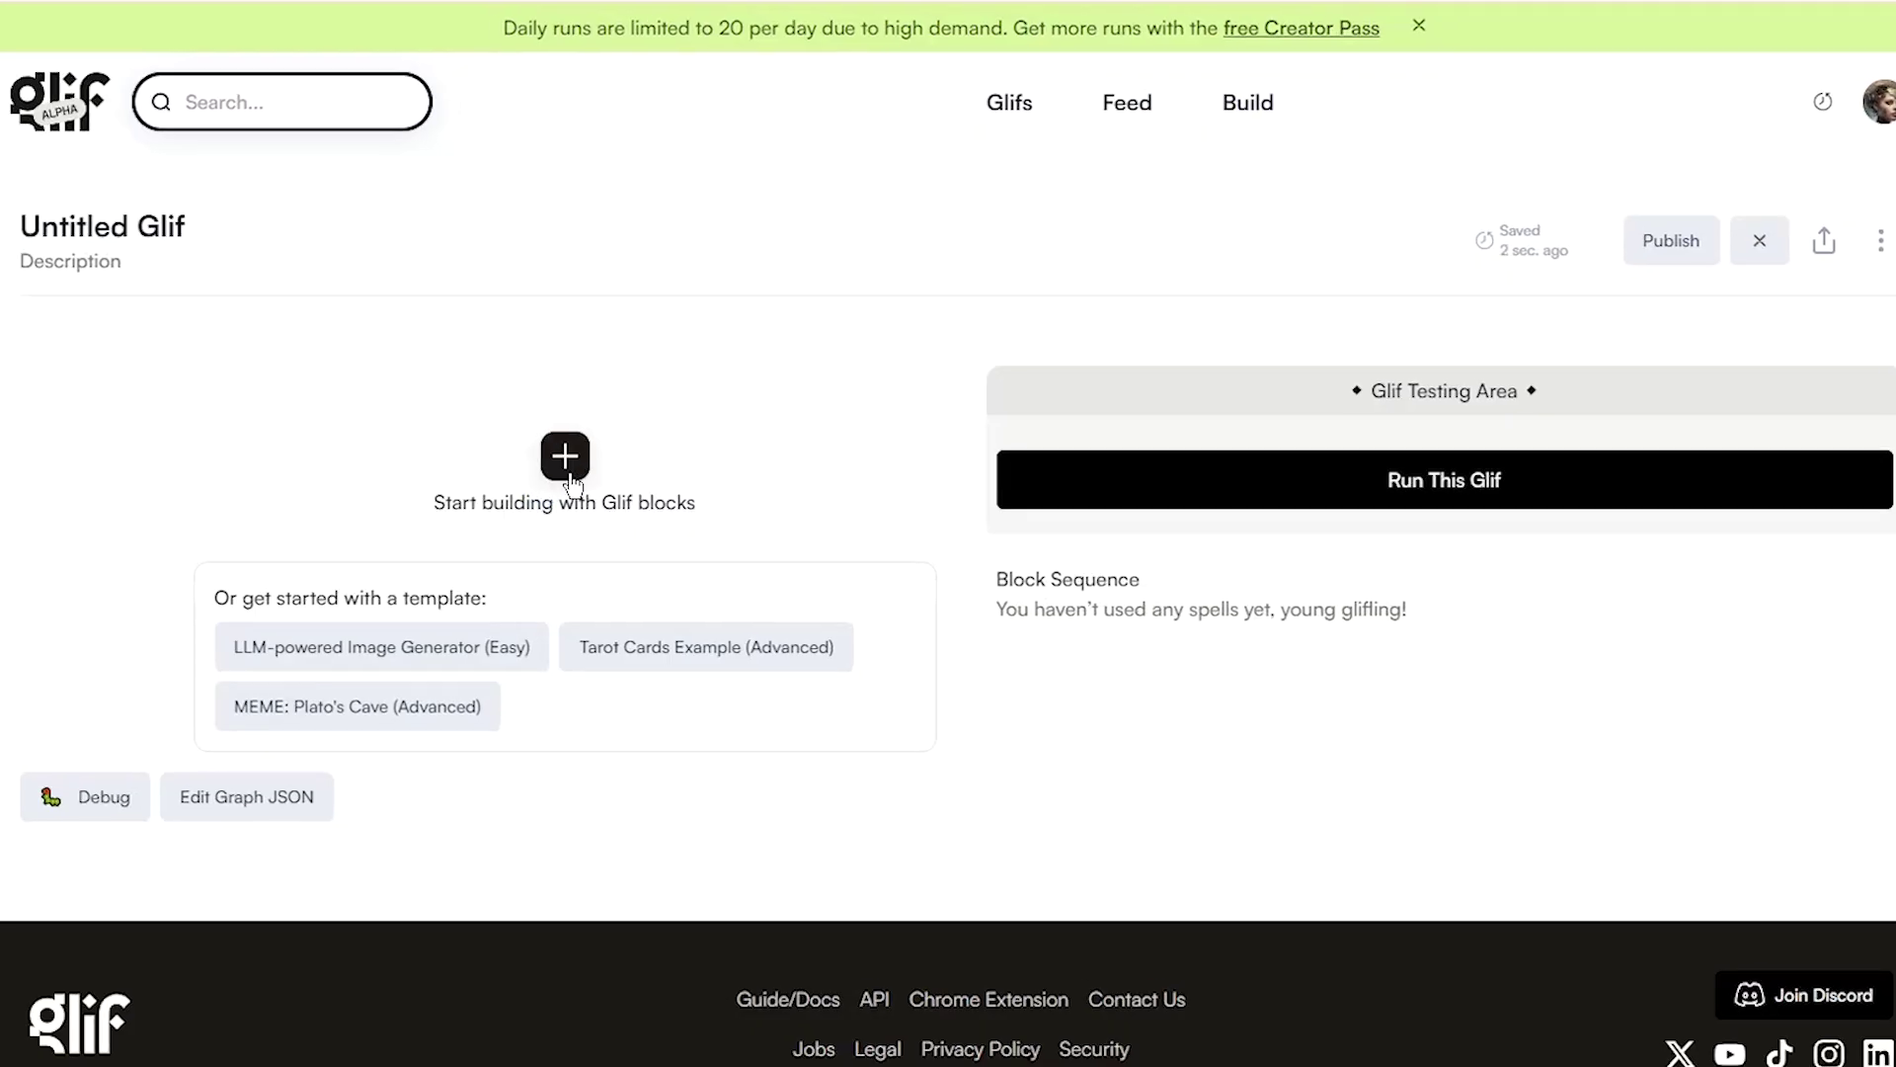
pyautogui.click(865, 524)
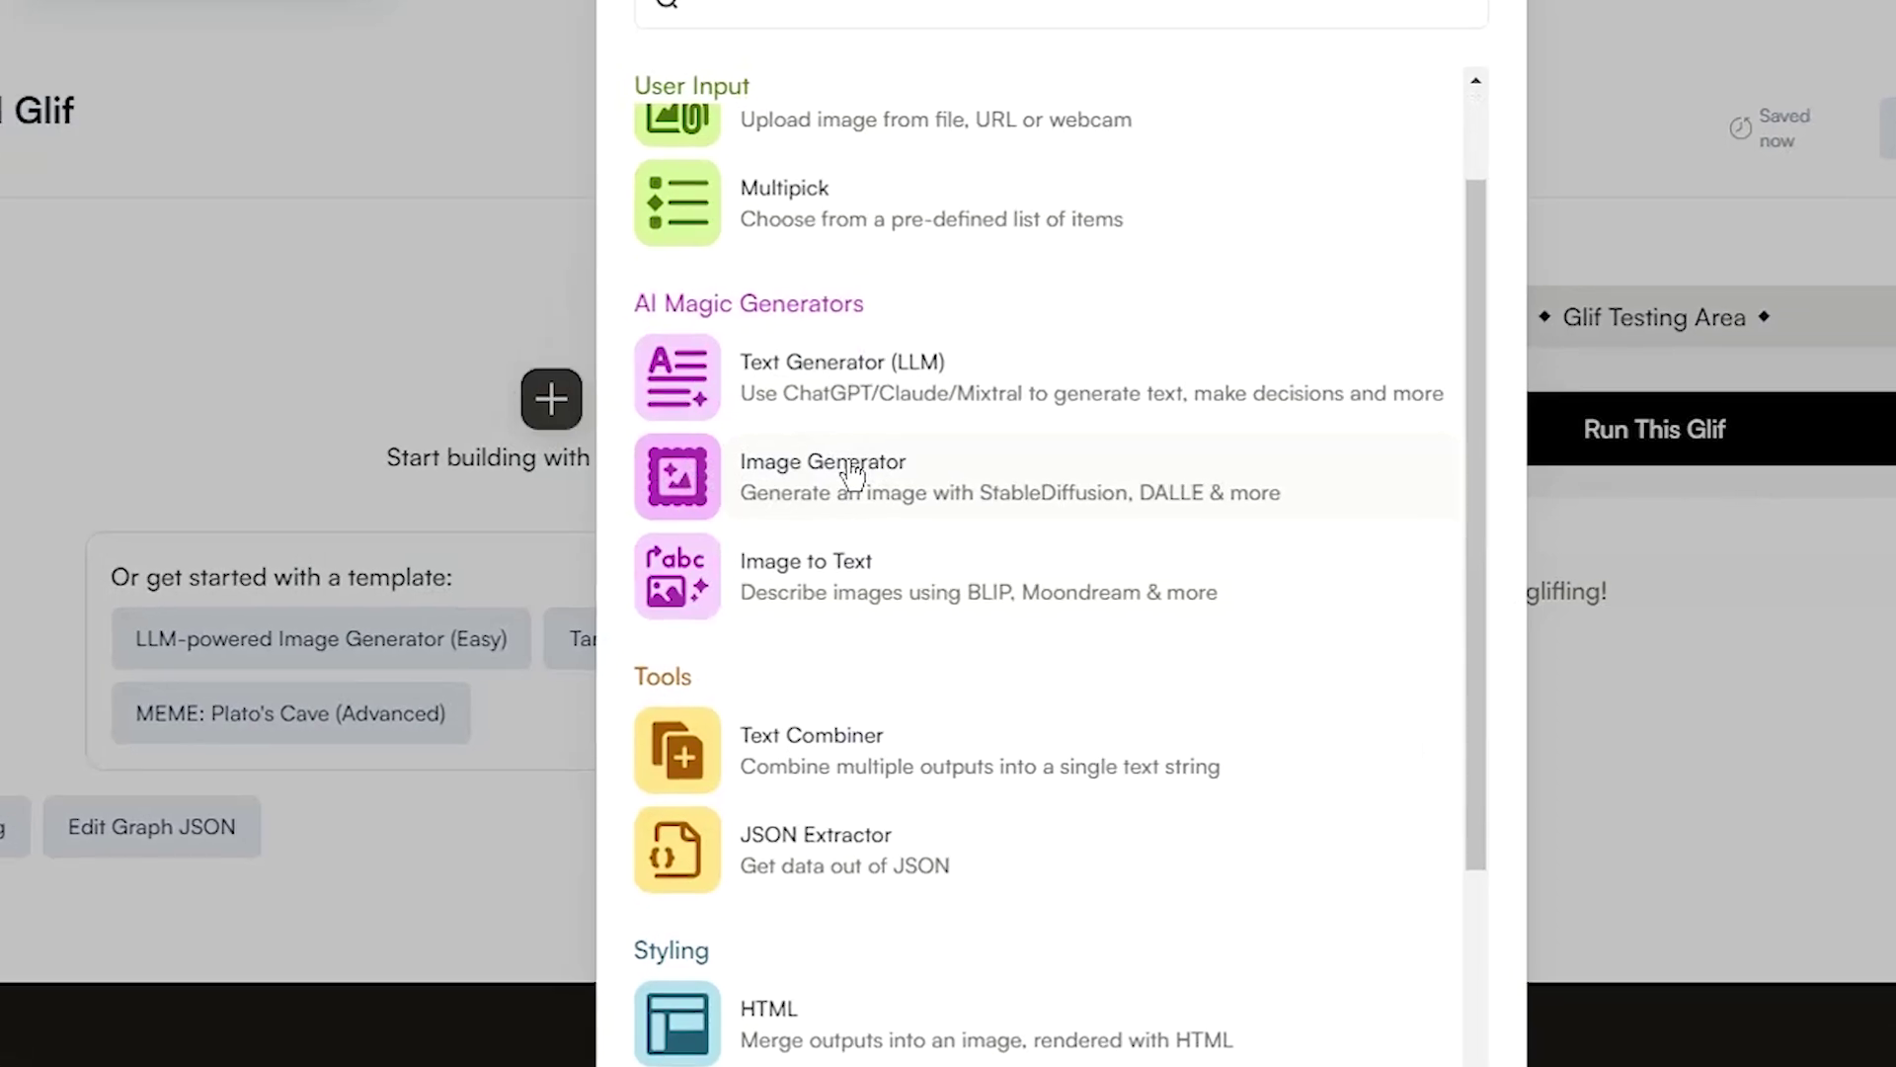
pyautogui.click(852, 474)
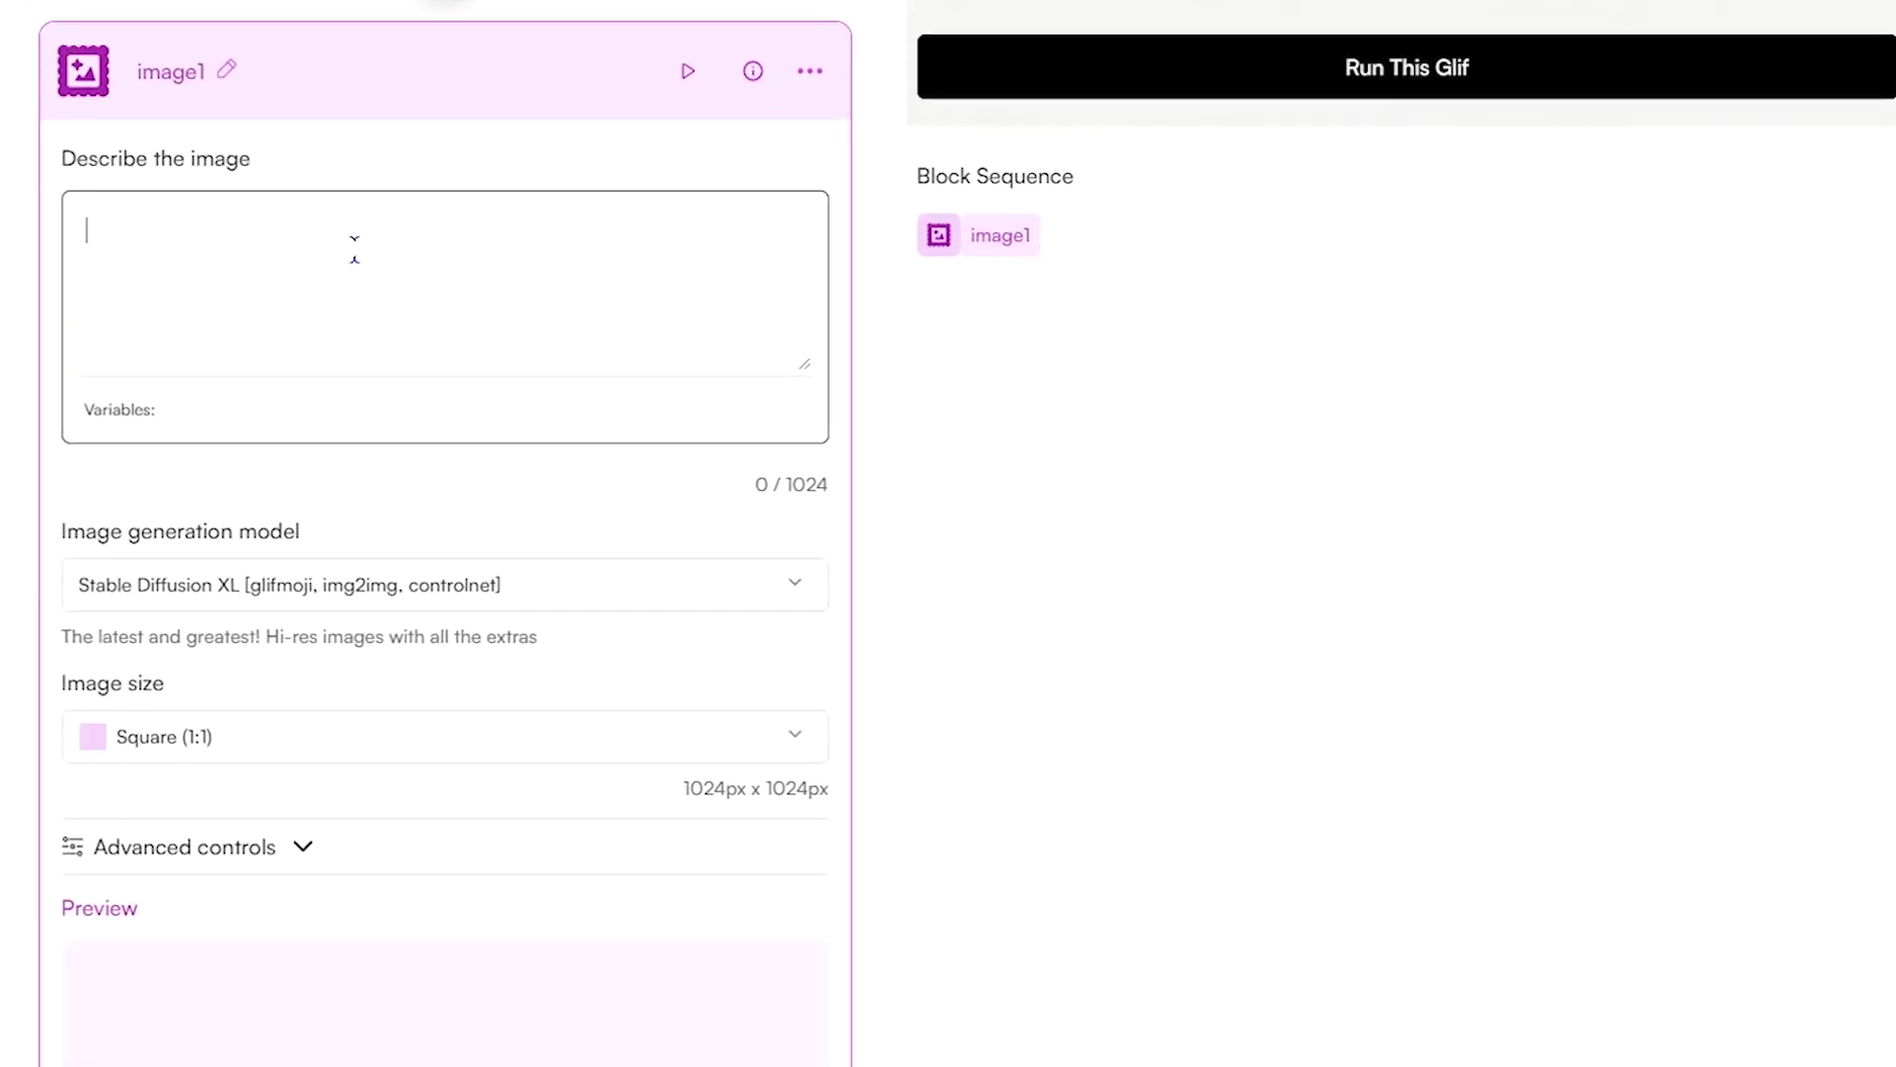
pyautogui.scroll(-3, 279, 340)
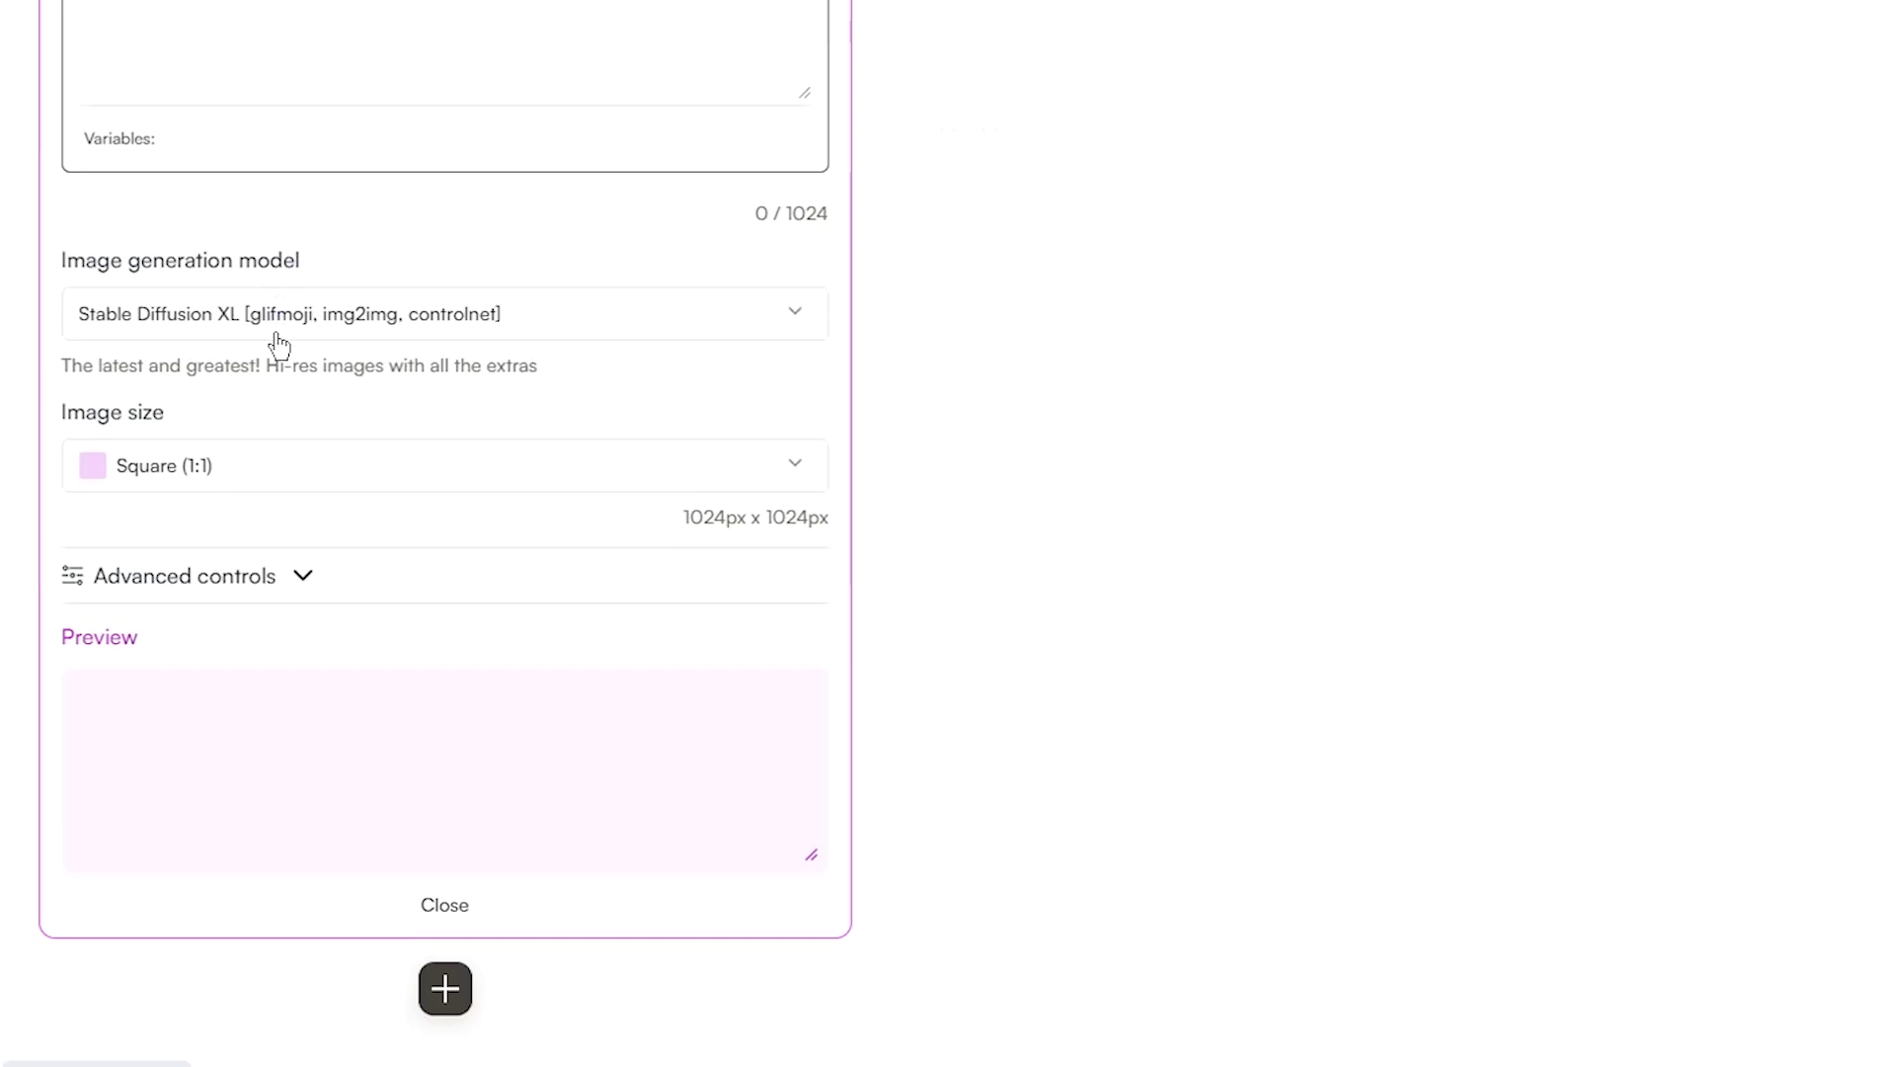
pyautogui.click(572, 311)
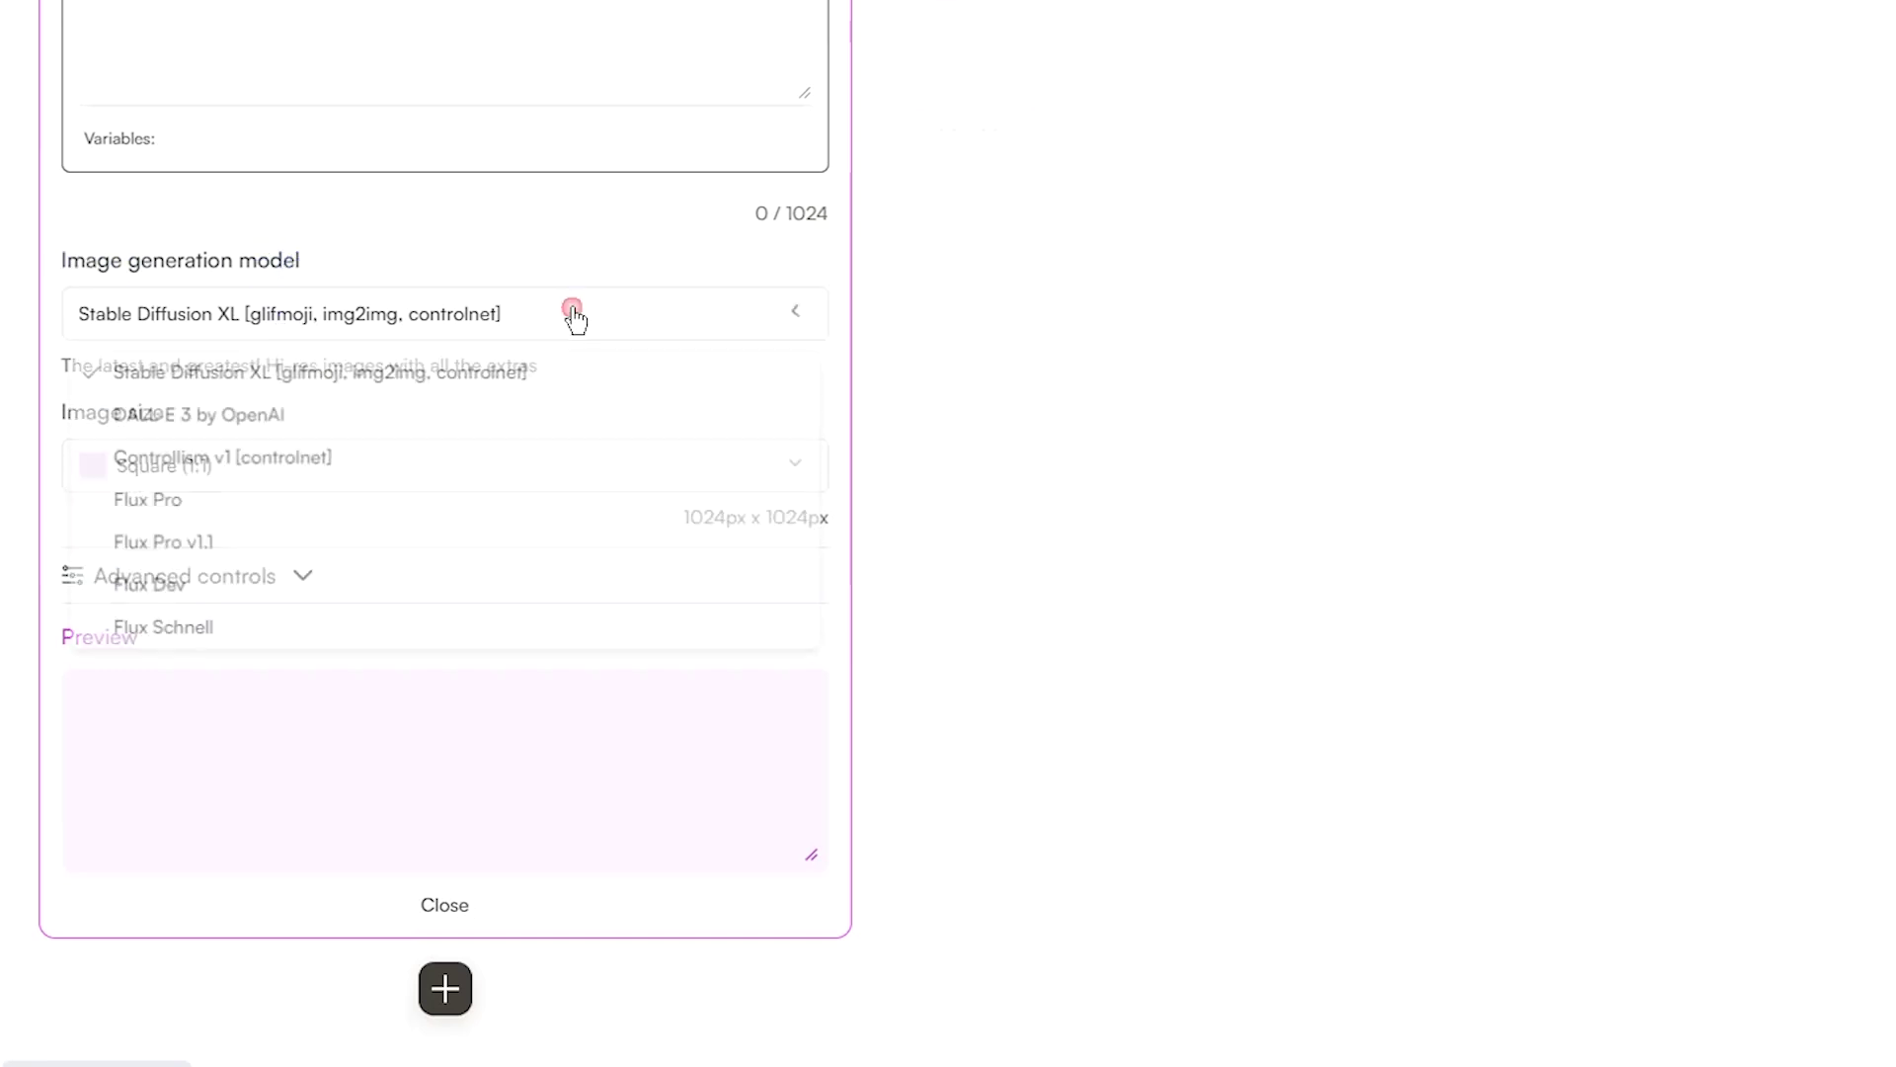
pyautogui.scroll(-2, 317, 537)
pyautogui.click(336, 409)
# Step: Set the image size to Landscape (16:9) and keep the seed randomized
pyautogui.scroll(2, 375, 423)
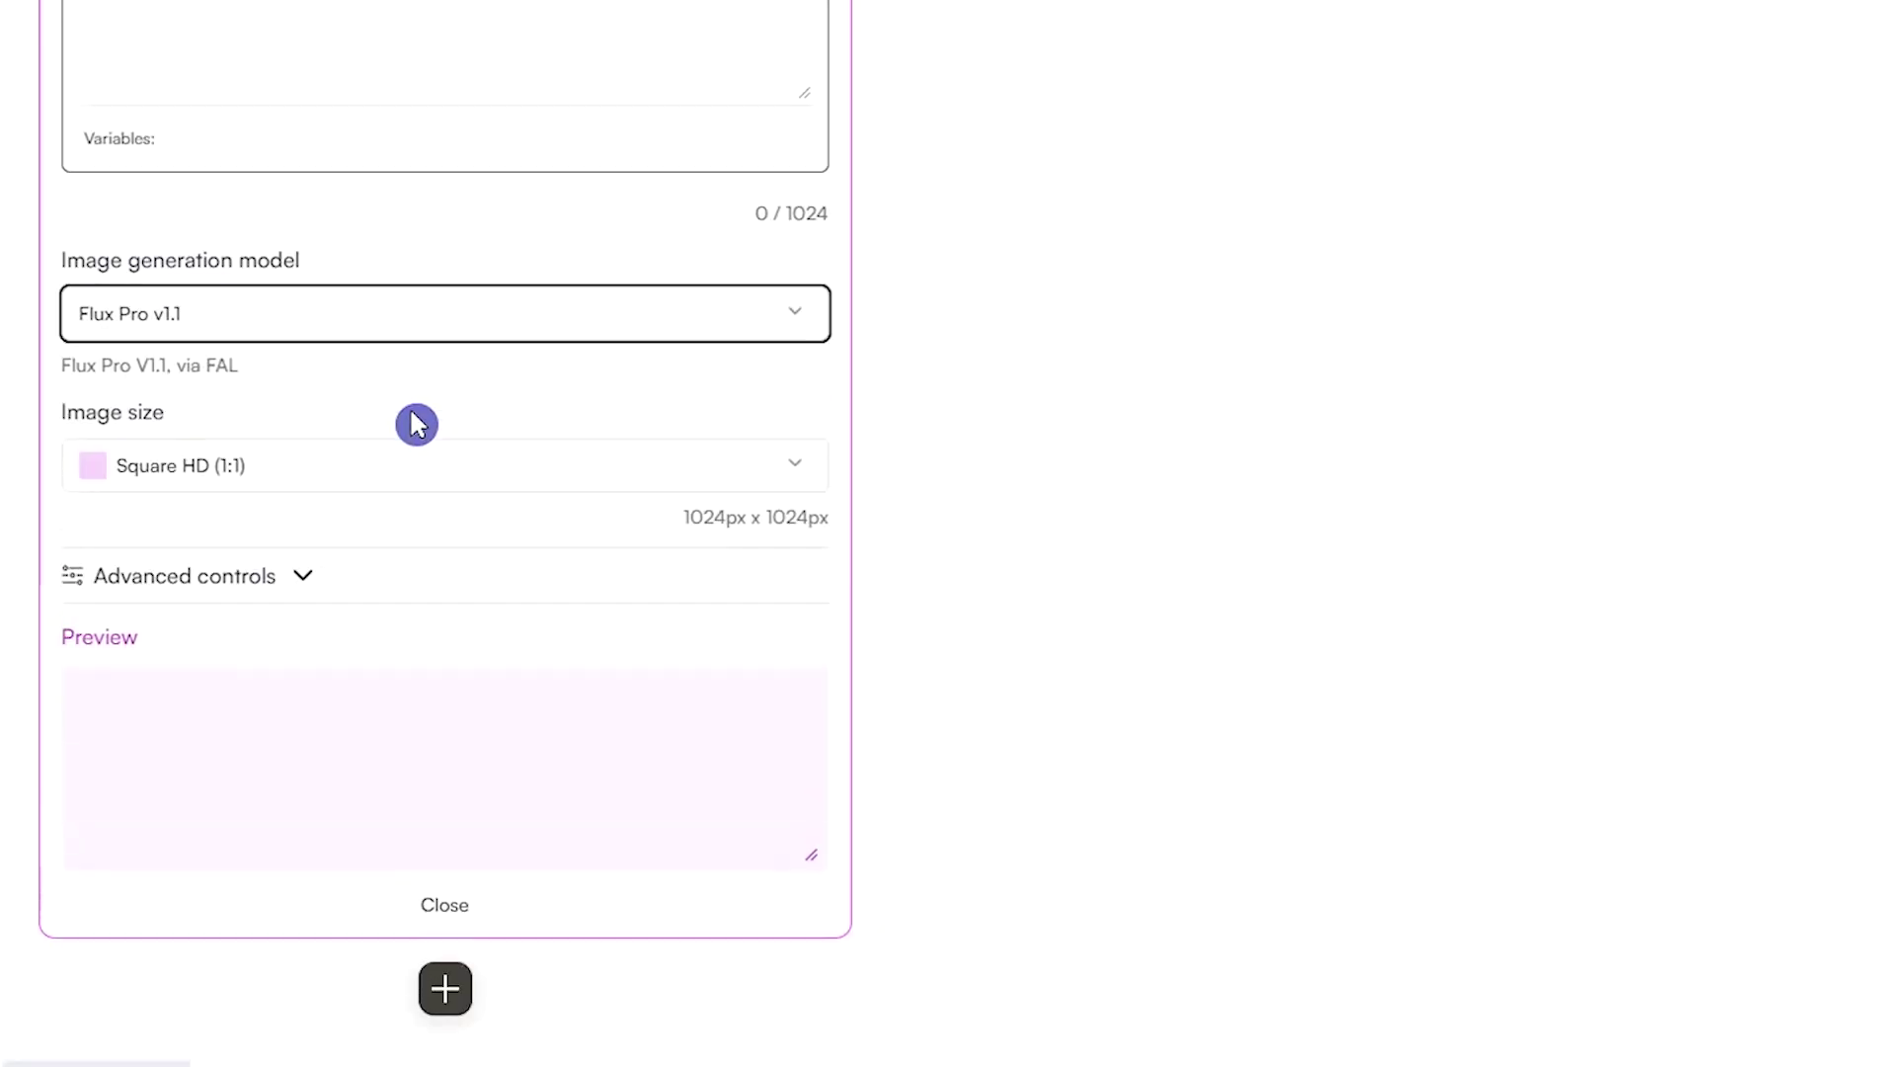
pyautogui.click(503, 470)
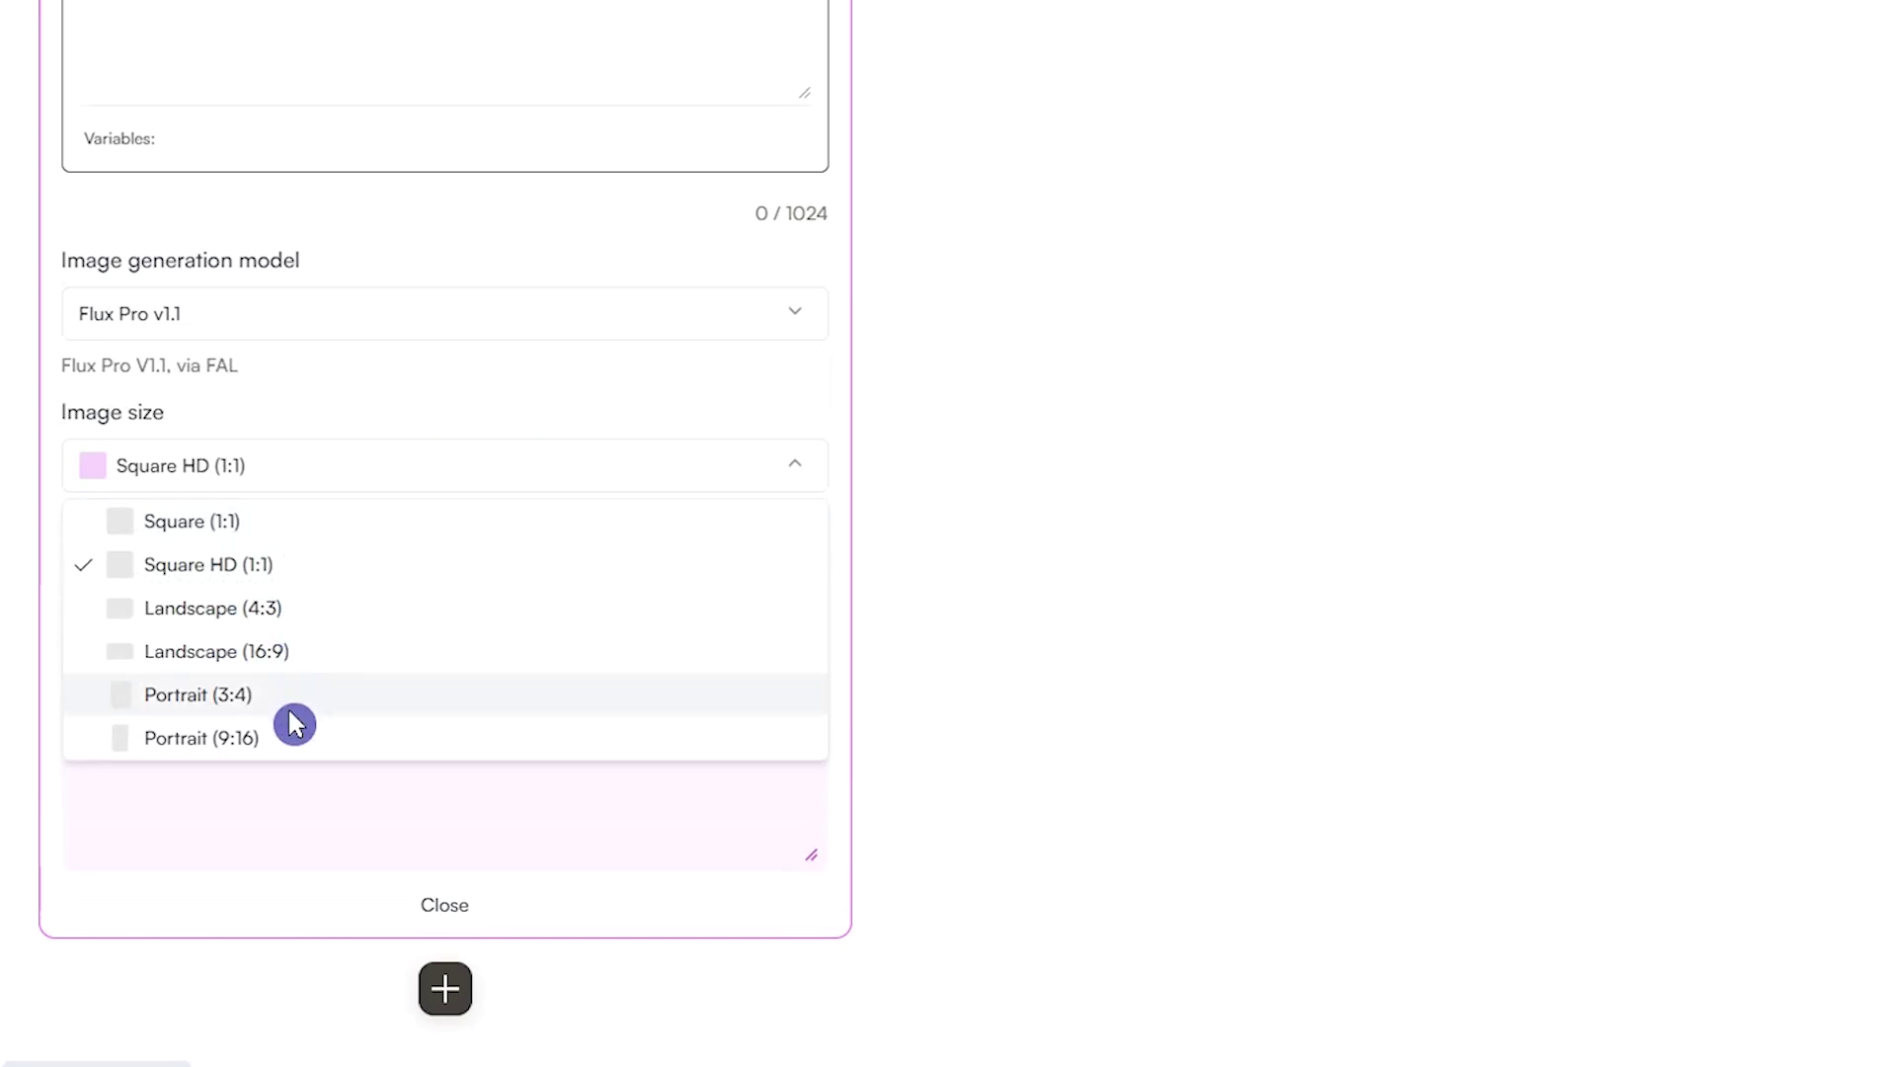
pyautogui.click(307, 652)
pyautogui.click(304, 578)
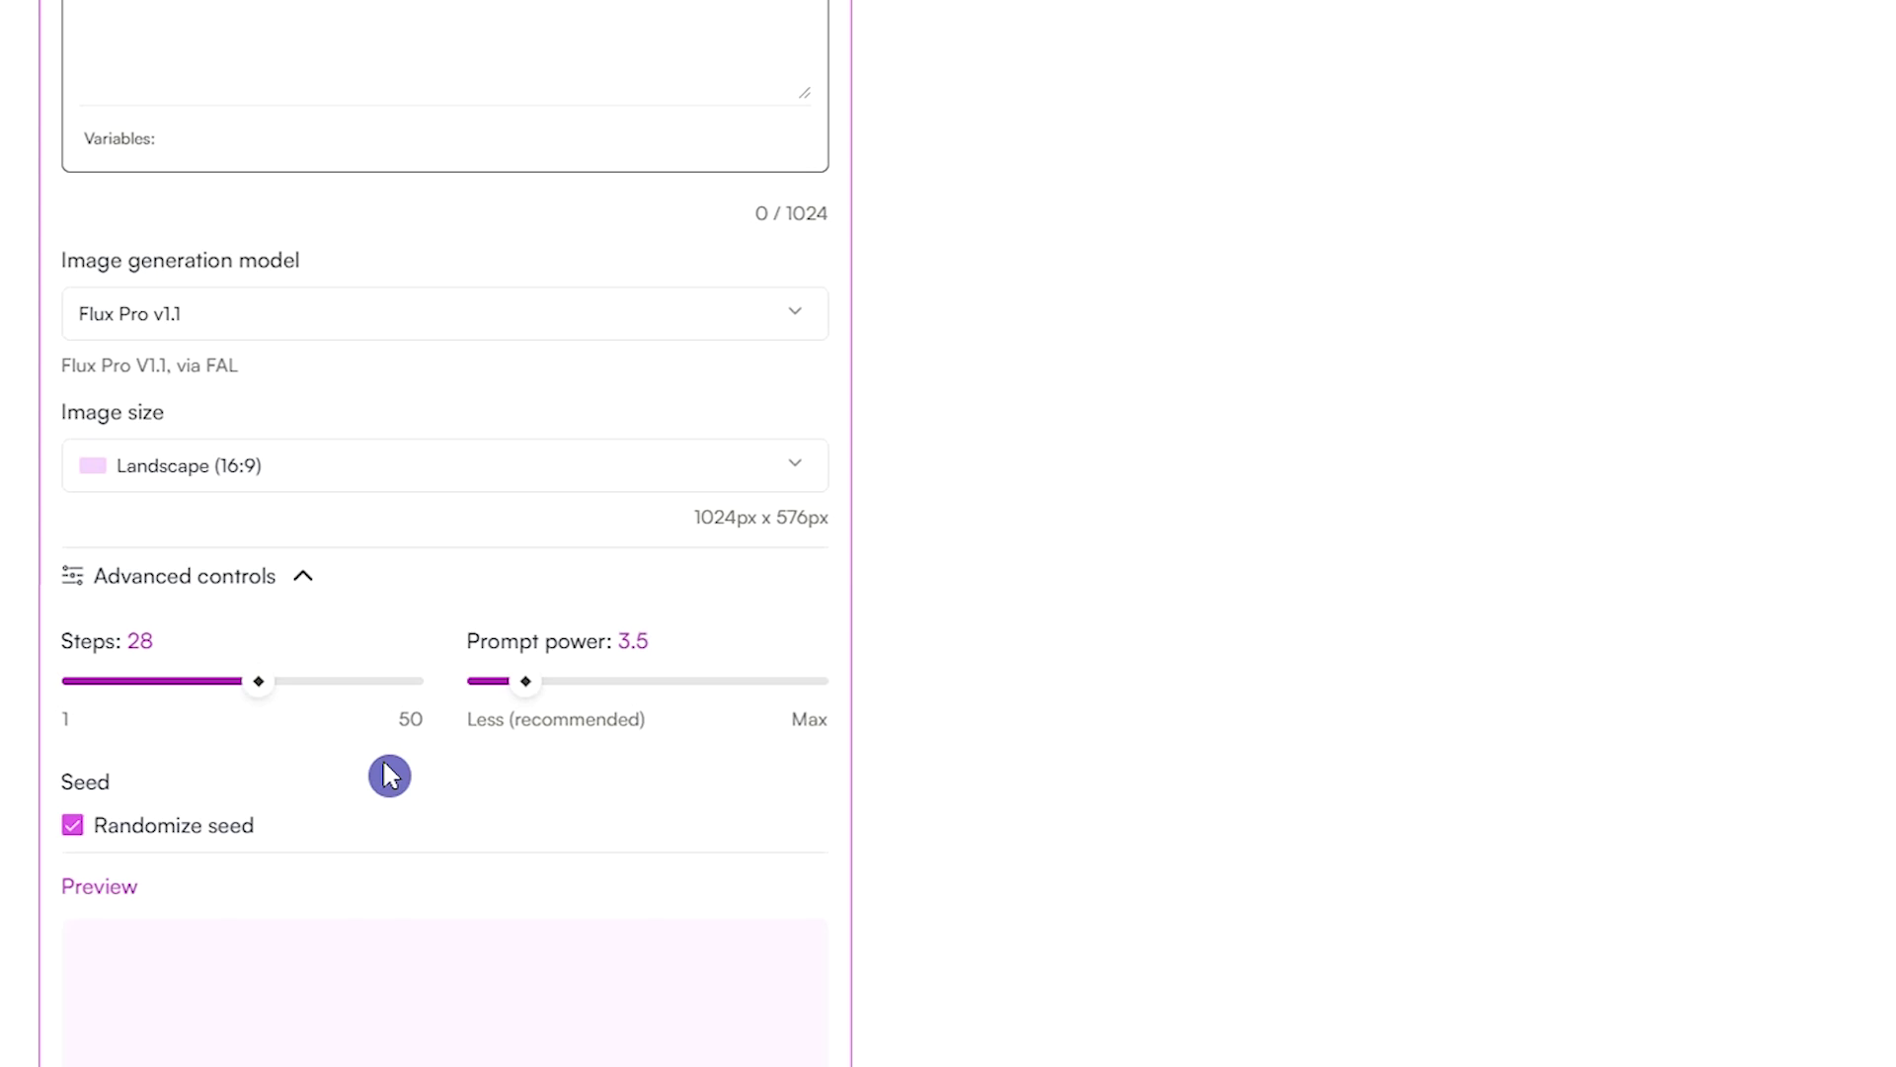
pyautogui.scroll(-2, 77, 821)
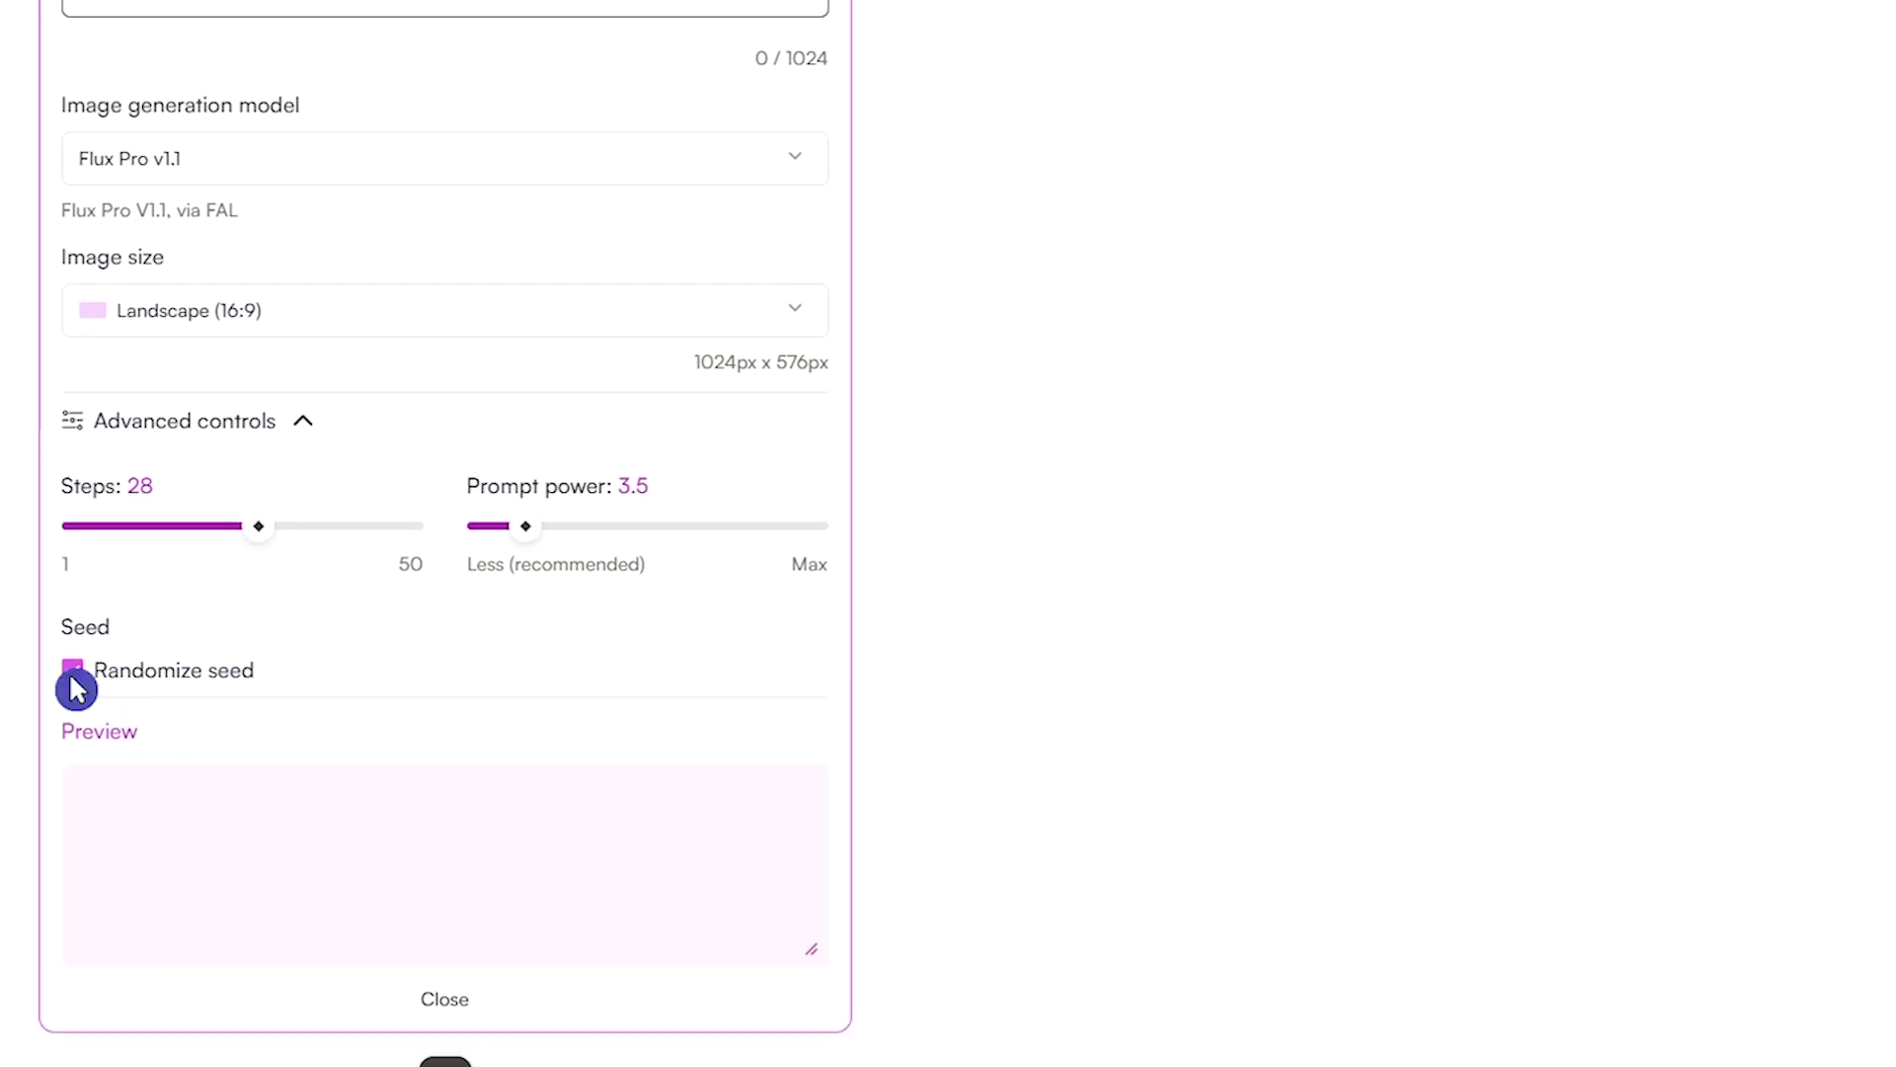
pyautogui.click(116, 676)
pyautogui.moveTo(76, 633); pyautogui.dragTo(149, 624)
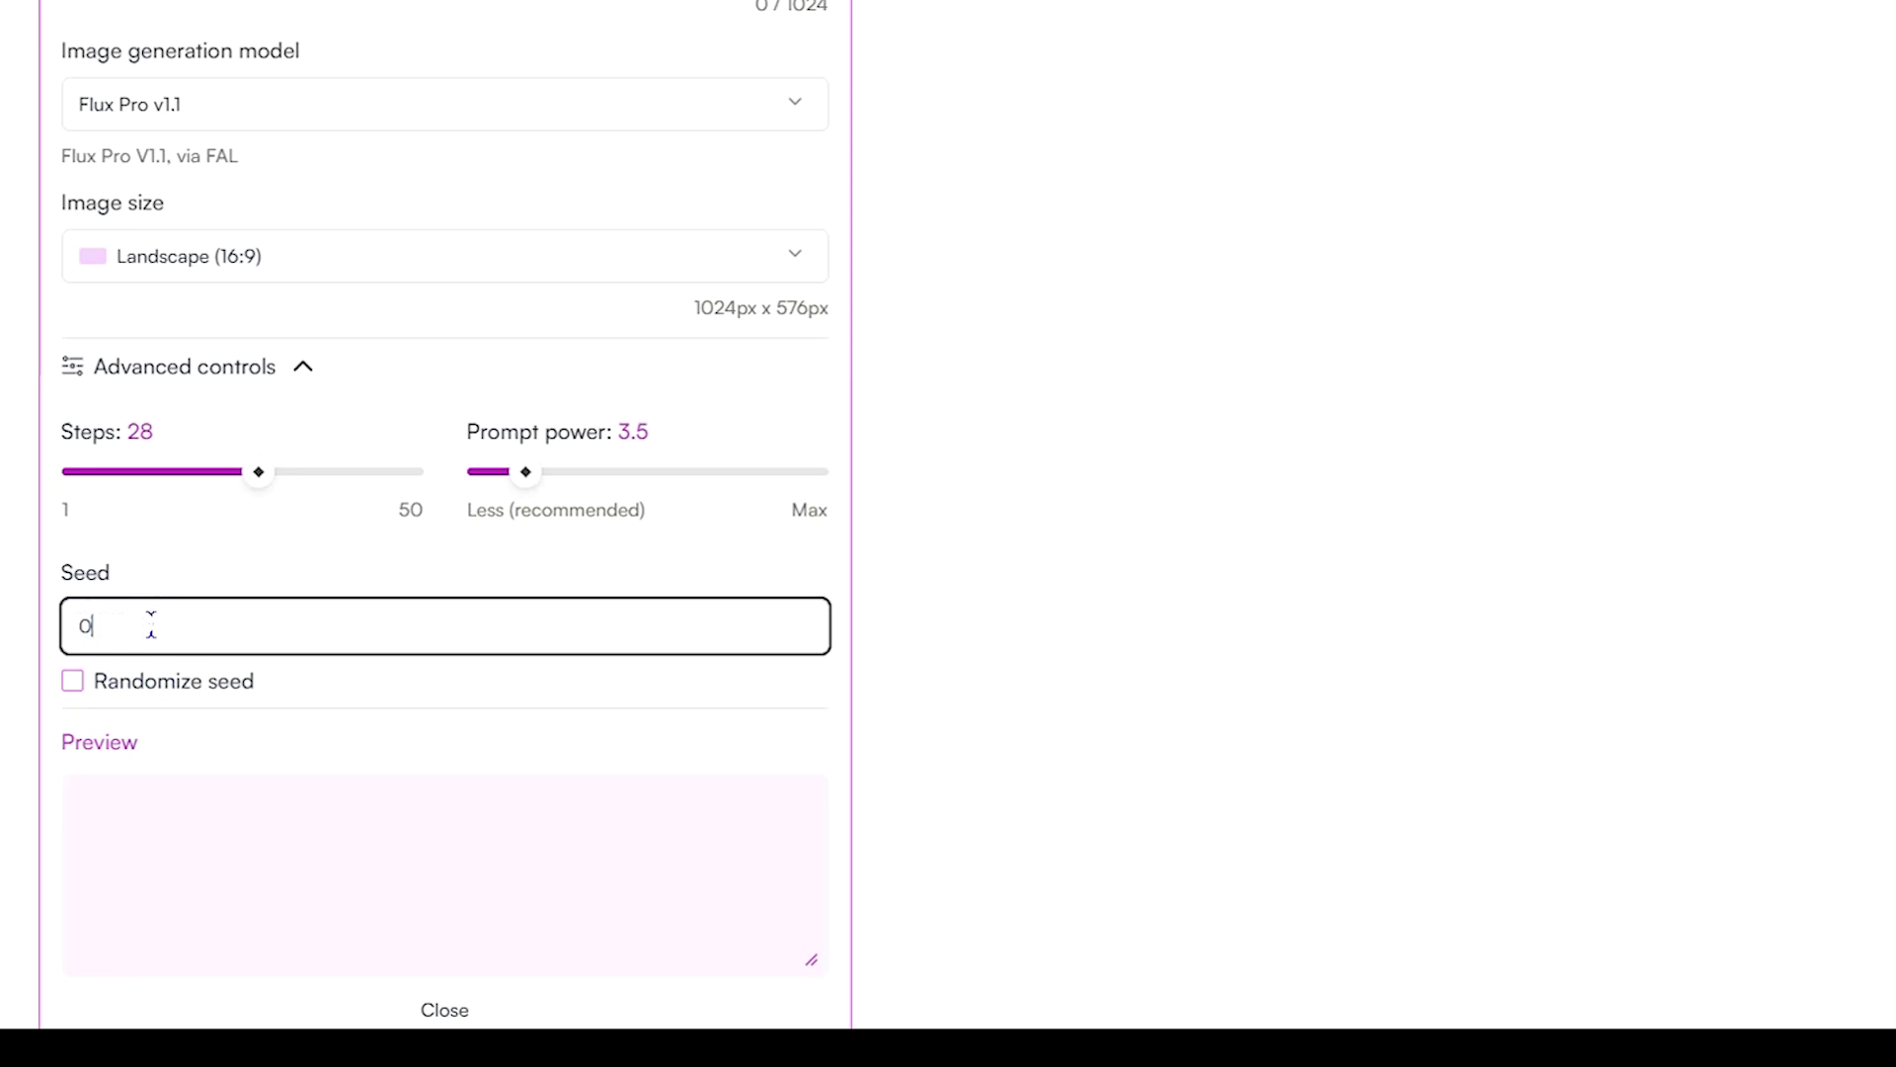
pyautogui.click(71, 684)
# Step: Open the Glif account dropdown from the avatar
pyautogui.scroll(8, 705, 519)
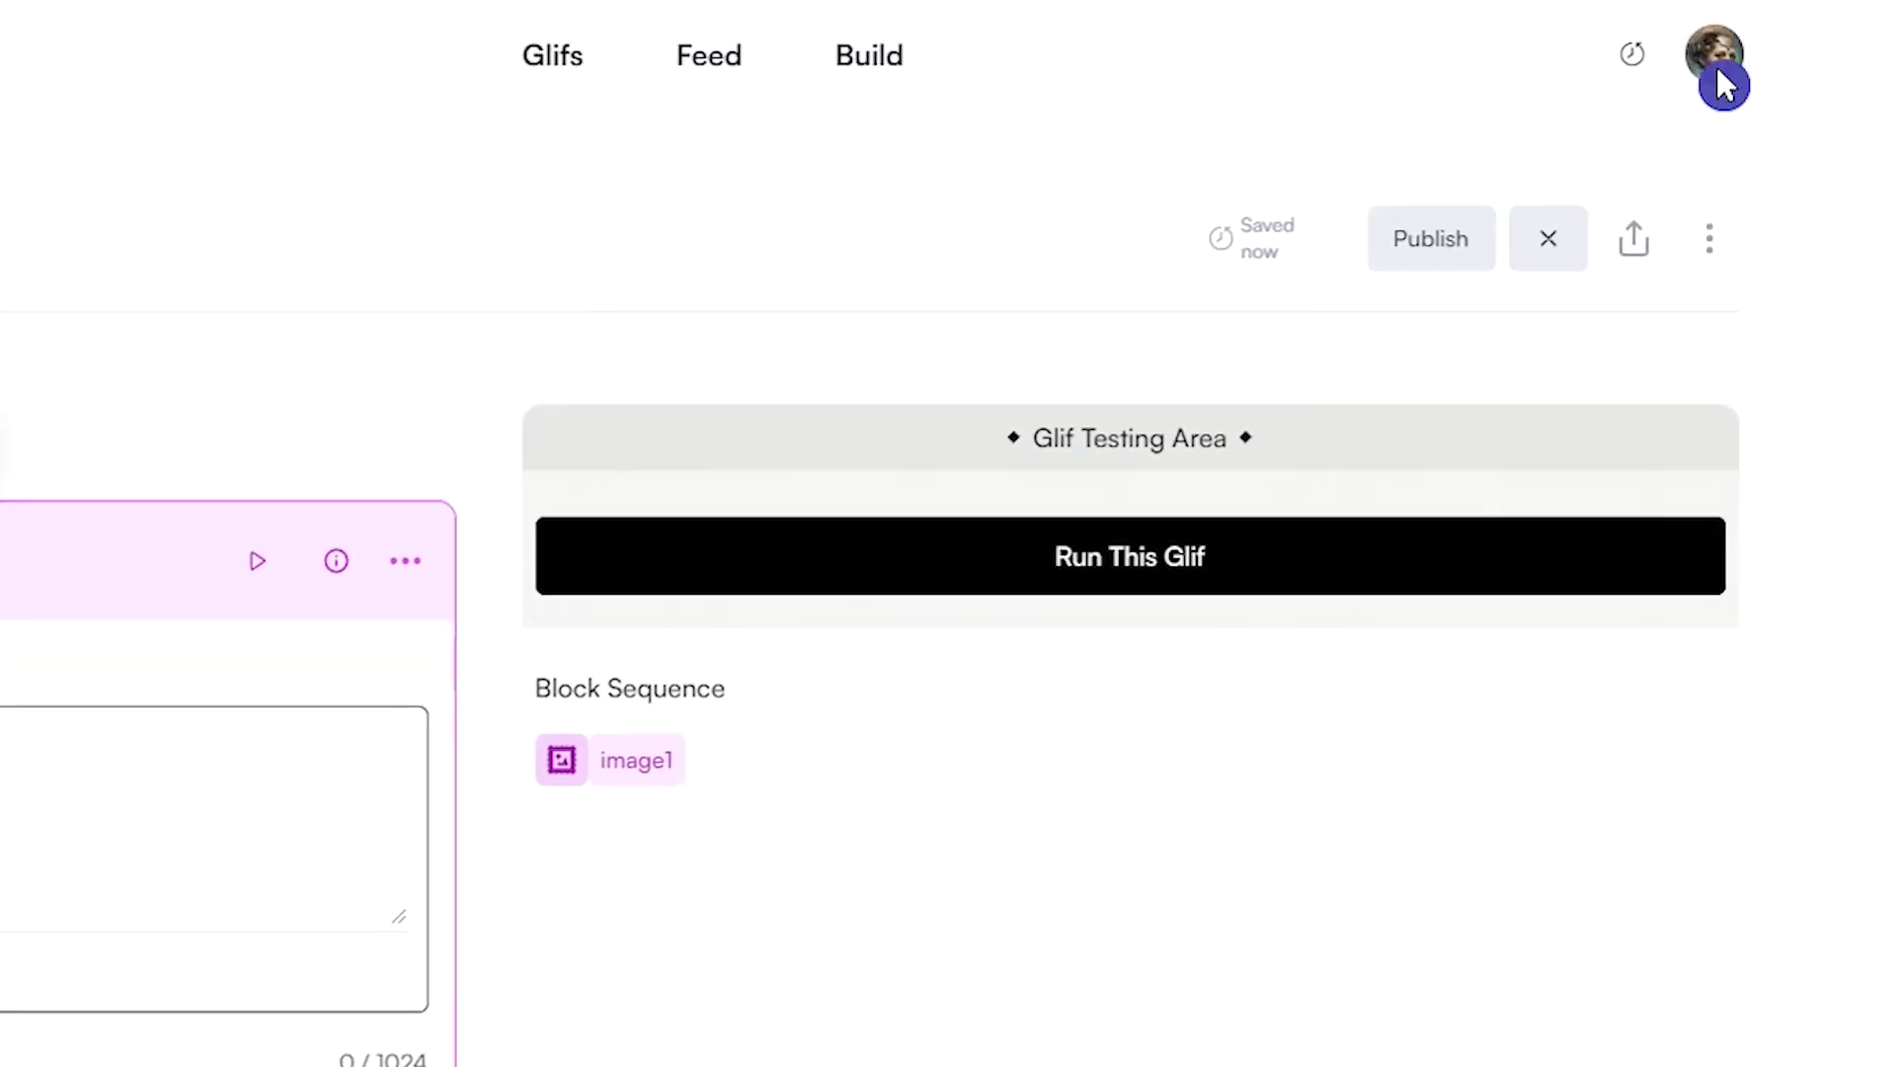
pyautogui.click(1719, 69)
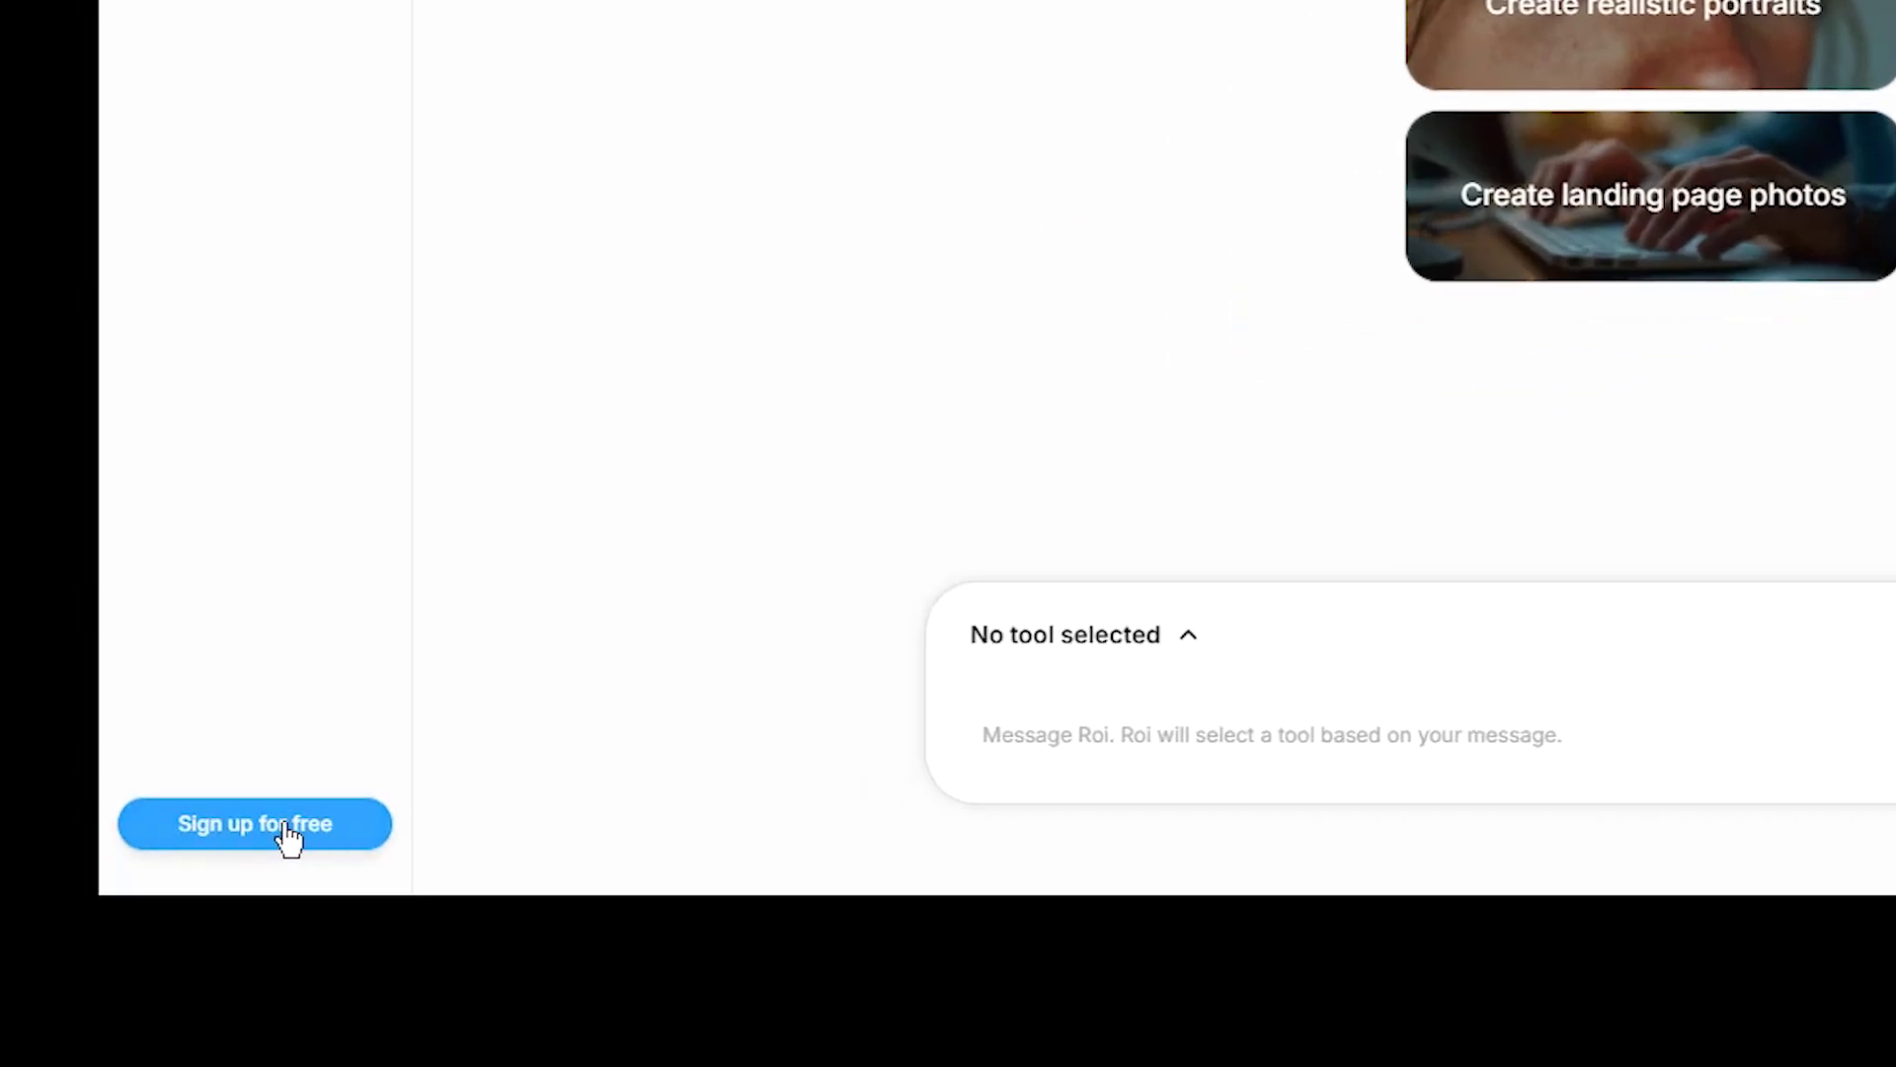
# Step: Go to the Rubbrband sign-in page, then show the list of available tools
pyautogui.click(290, 838)
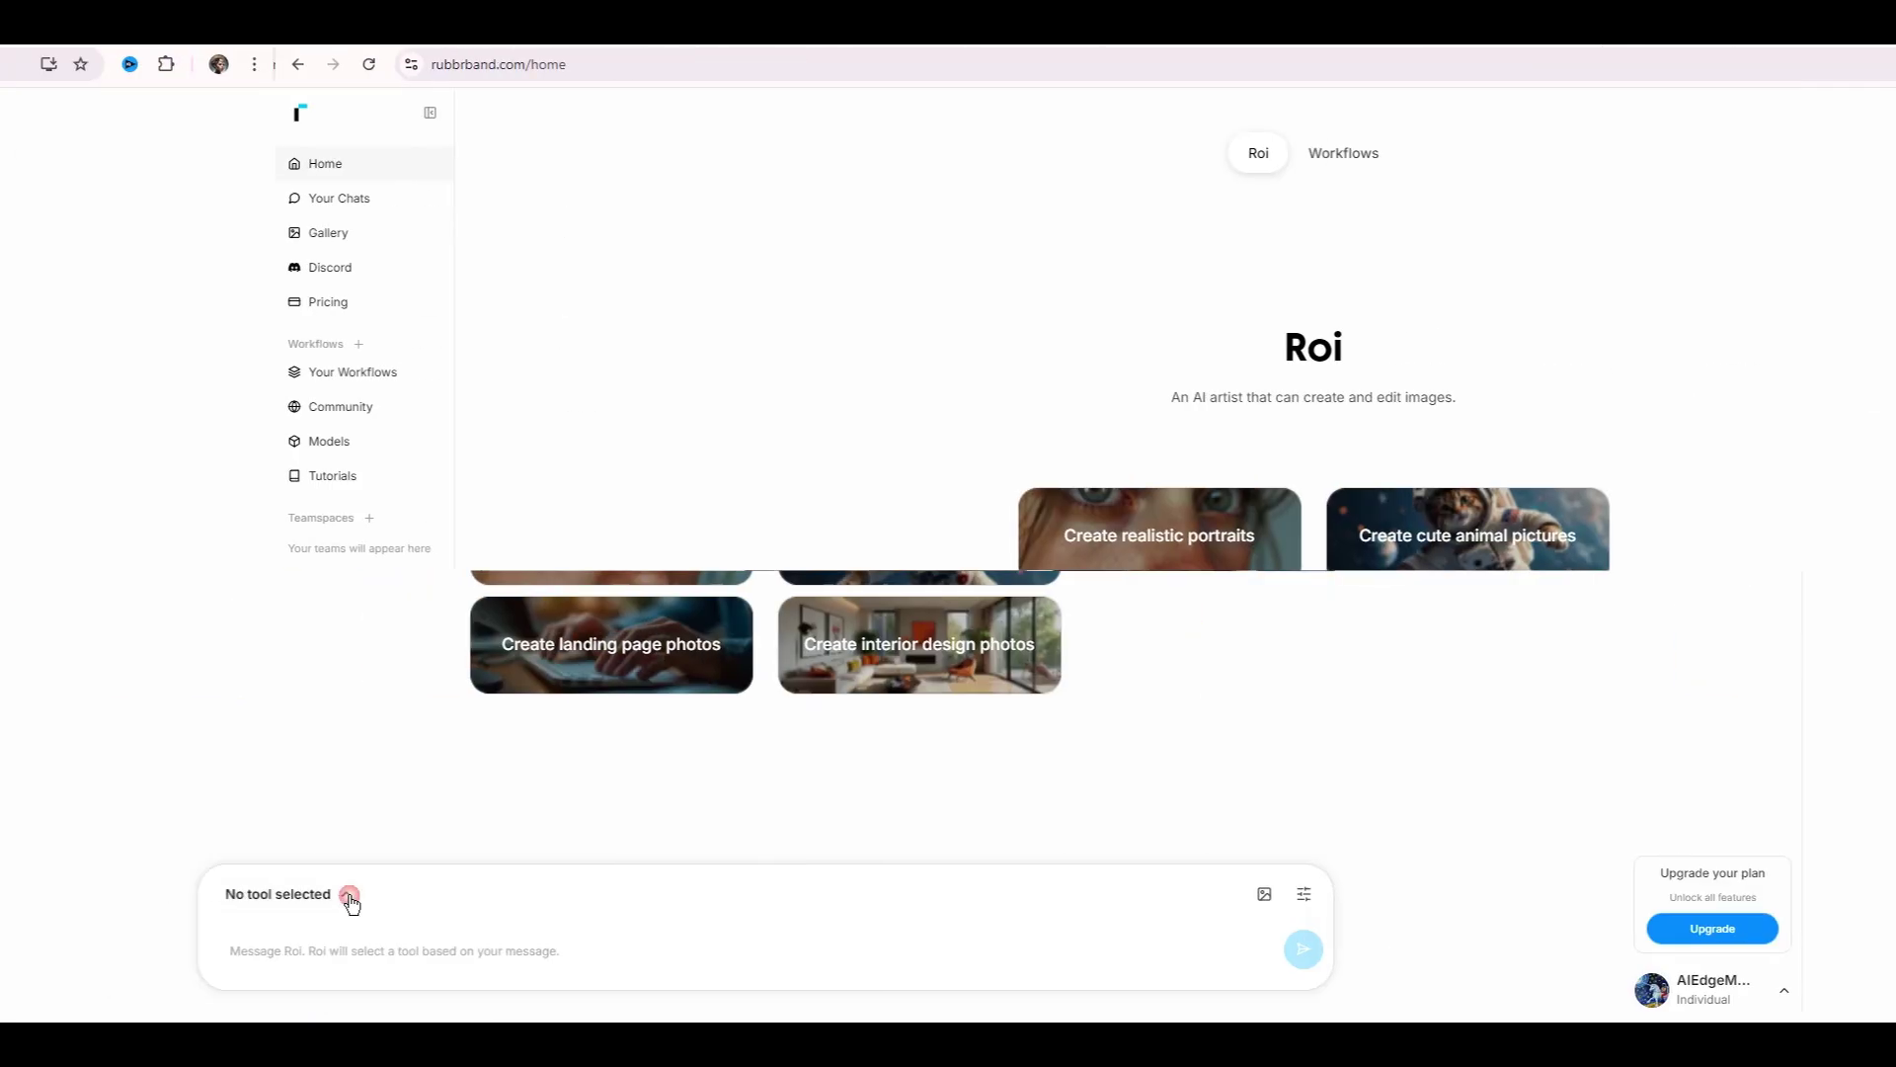
pyautogui.click(351, 898)
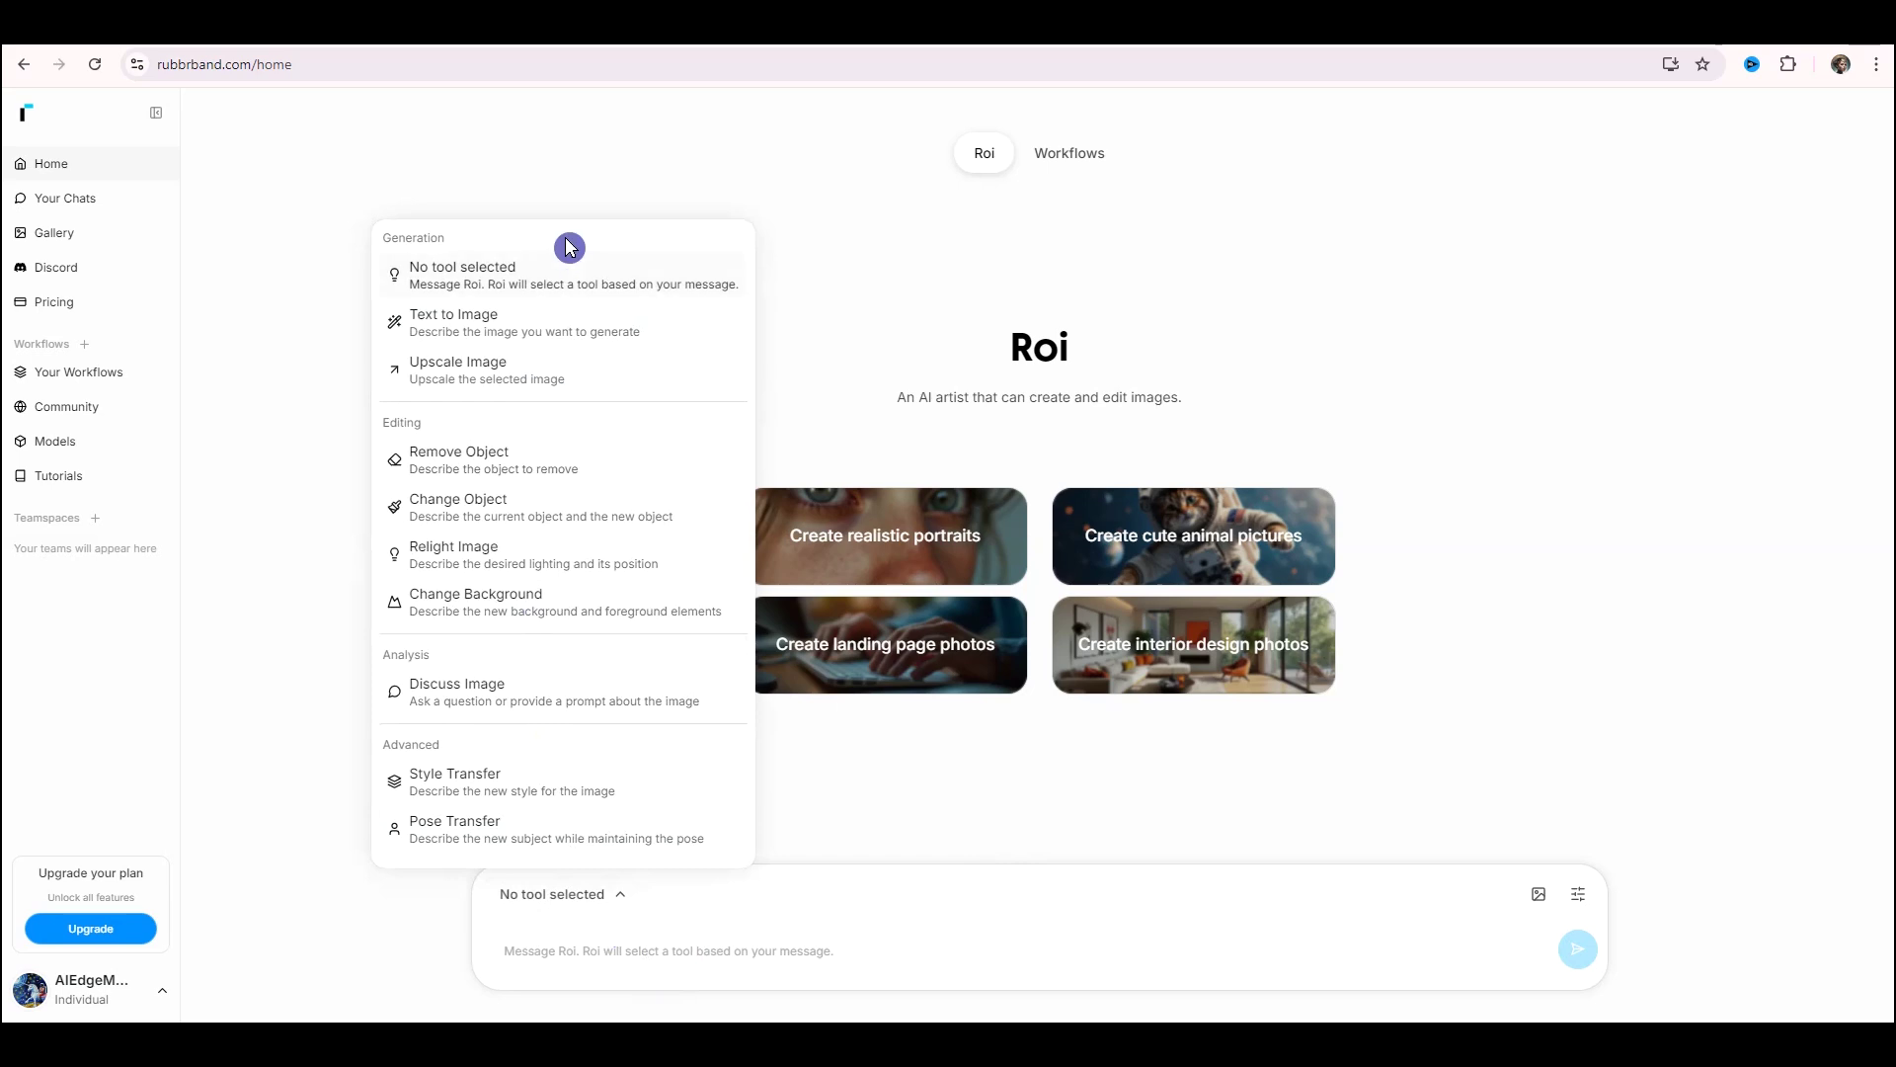
# Step: Save generation settings of 3 images, portrait aspect ratio, and the Flux 1.1 Pro model
pyautogui.click(928, 950)
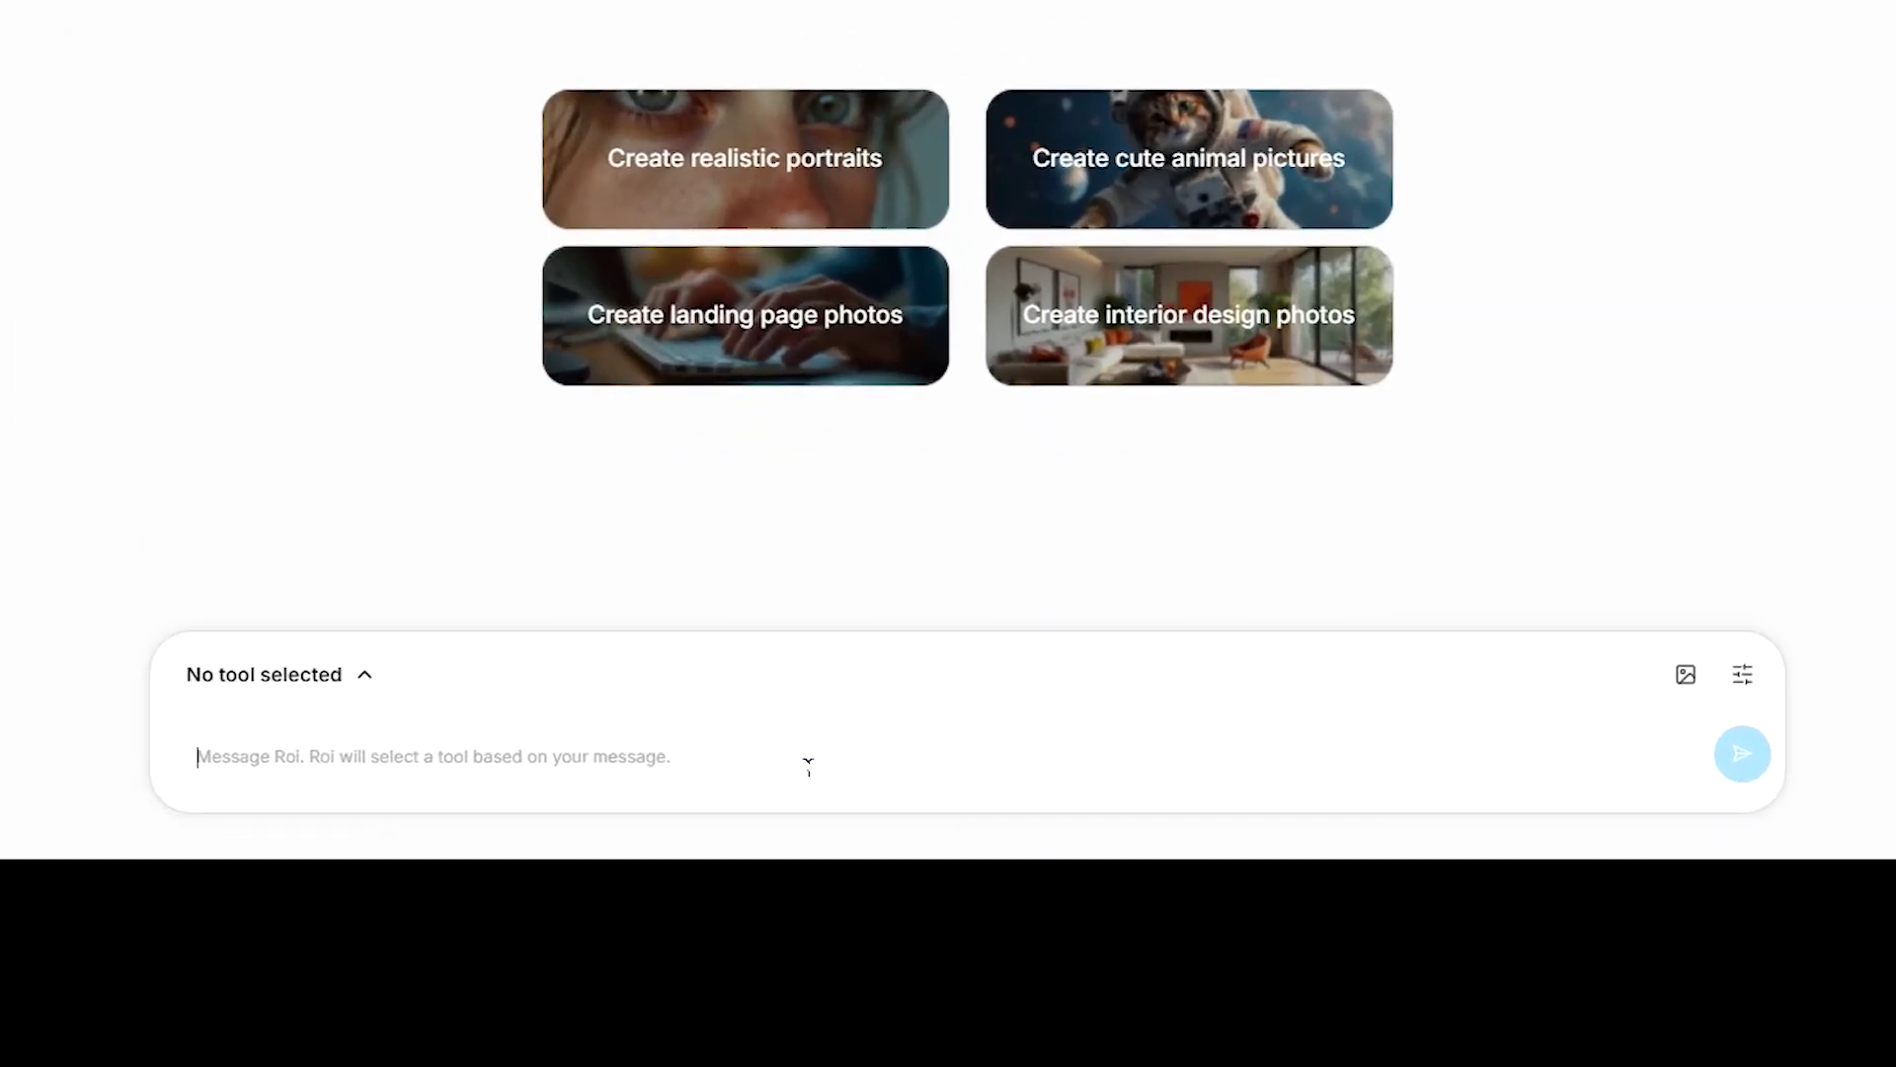
pyautogui.click(1743, 676)
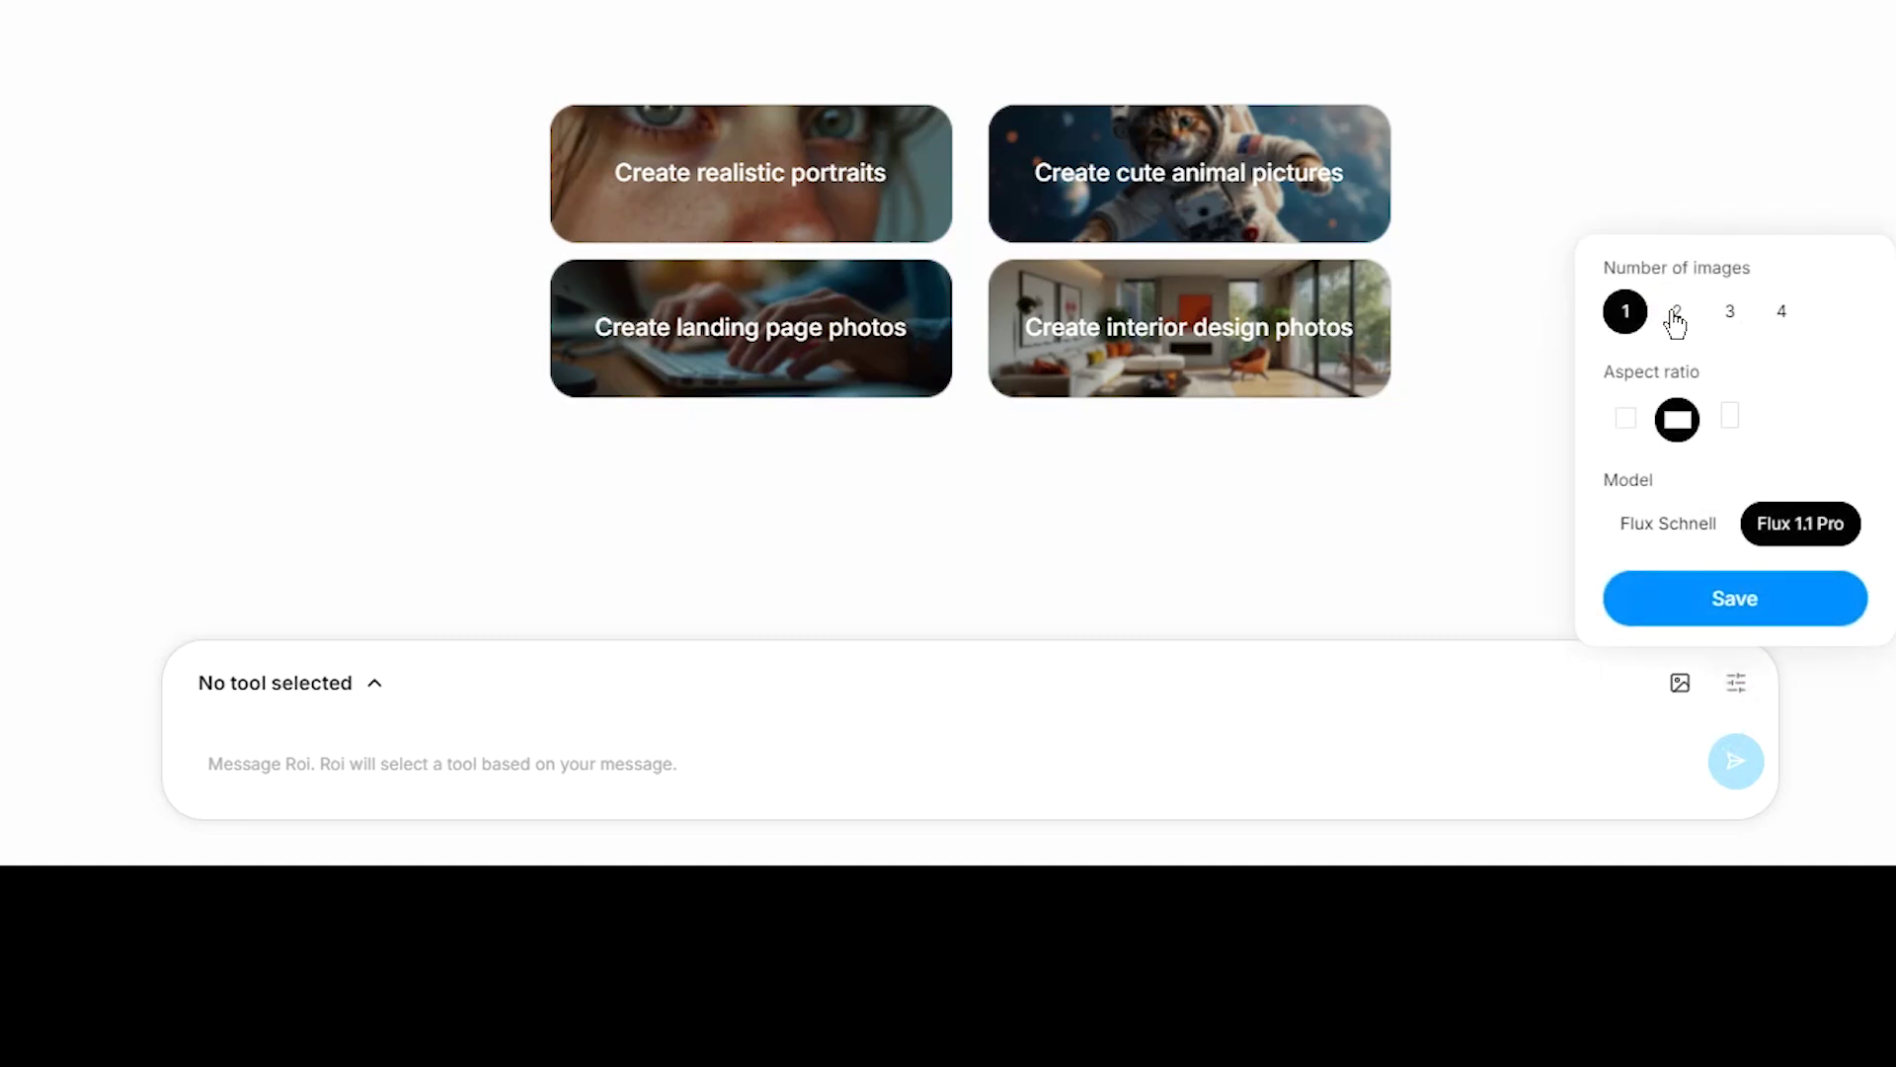
pyautogui.click(1729, 311)
pyautogui.click(1626, 418)
pyautogui.click(1729, 416)
pyautogui.click(1663, 534)
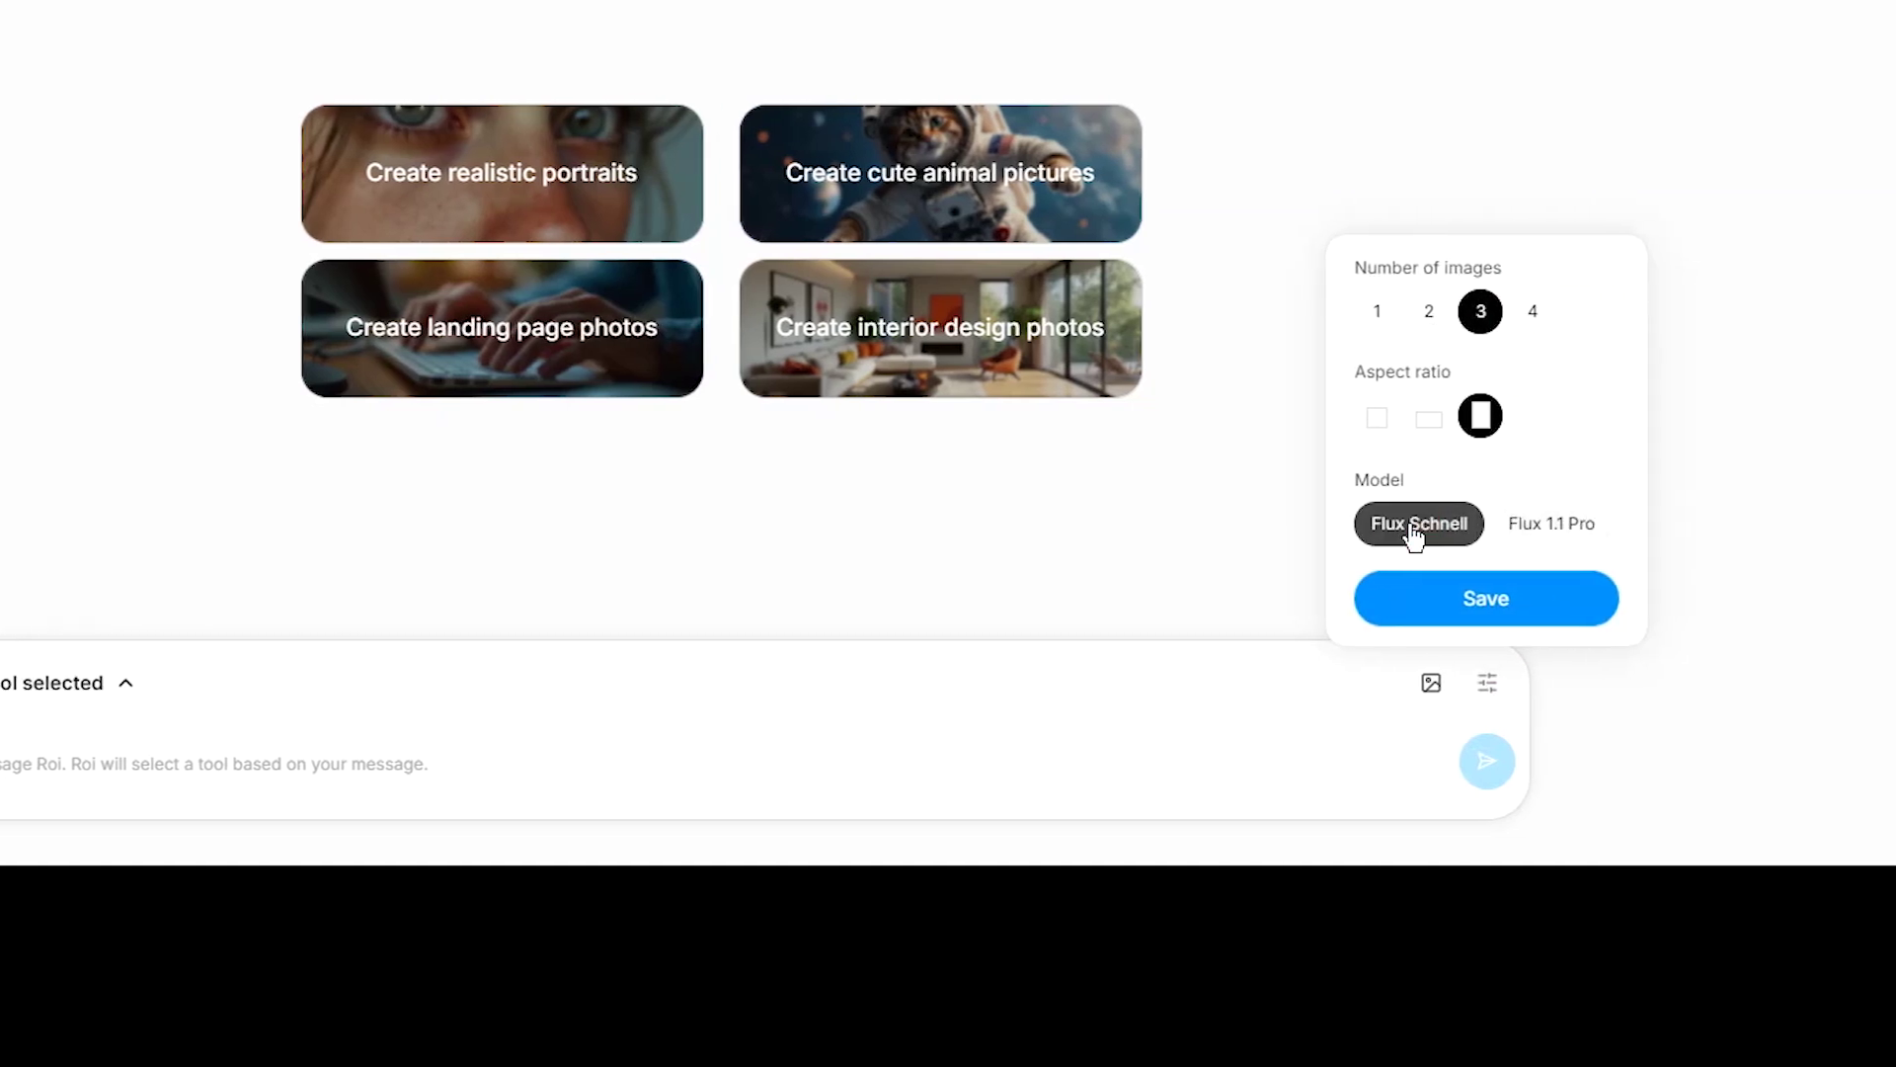
pyautogui.click(1538, 527)
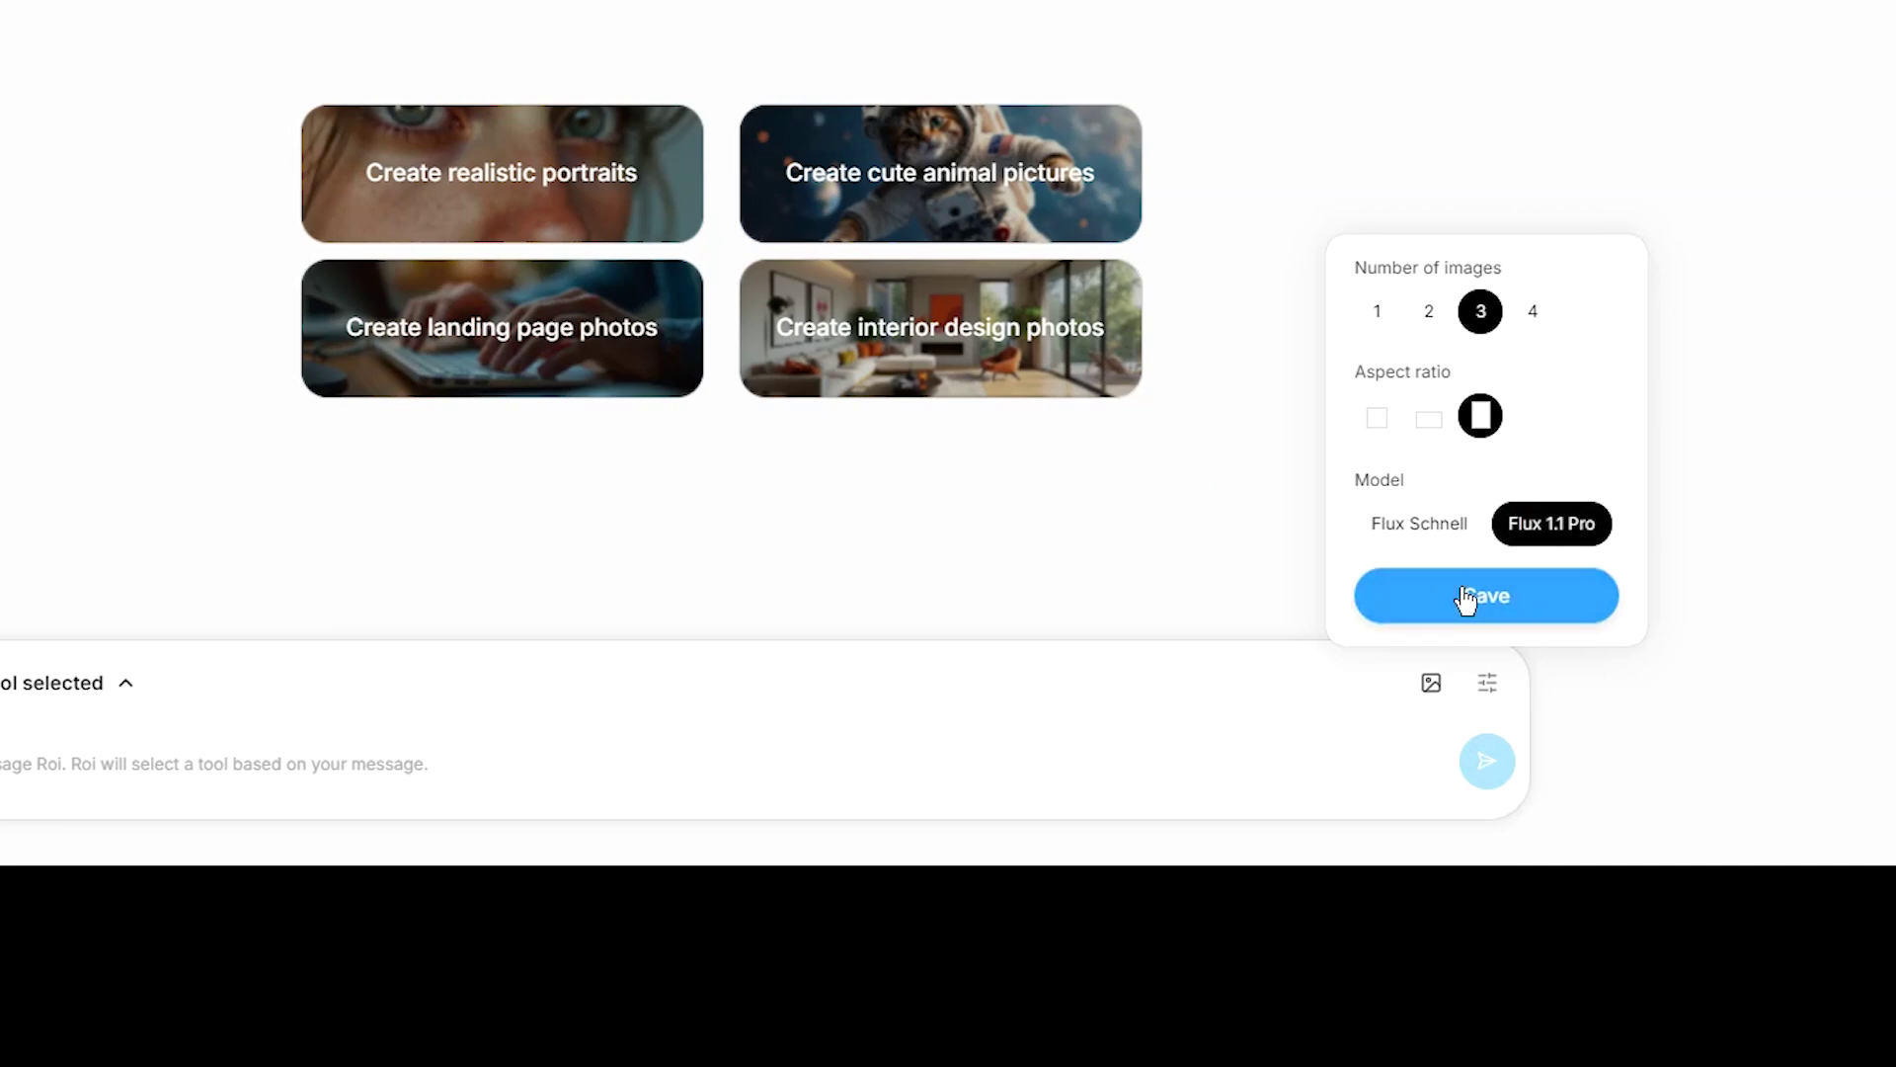
pyautogui.click(1465, 598)
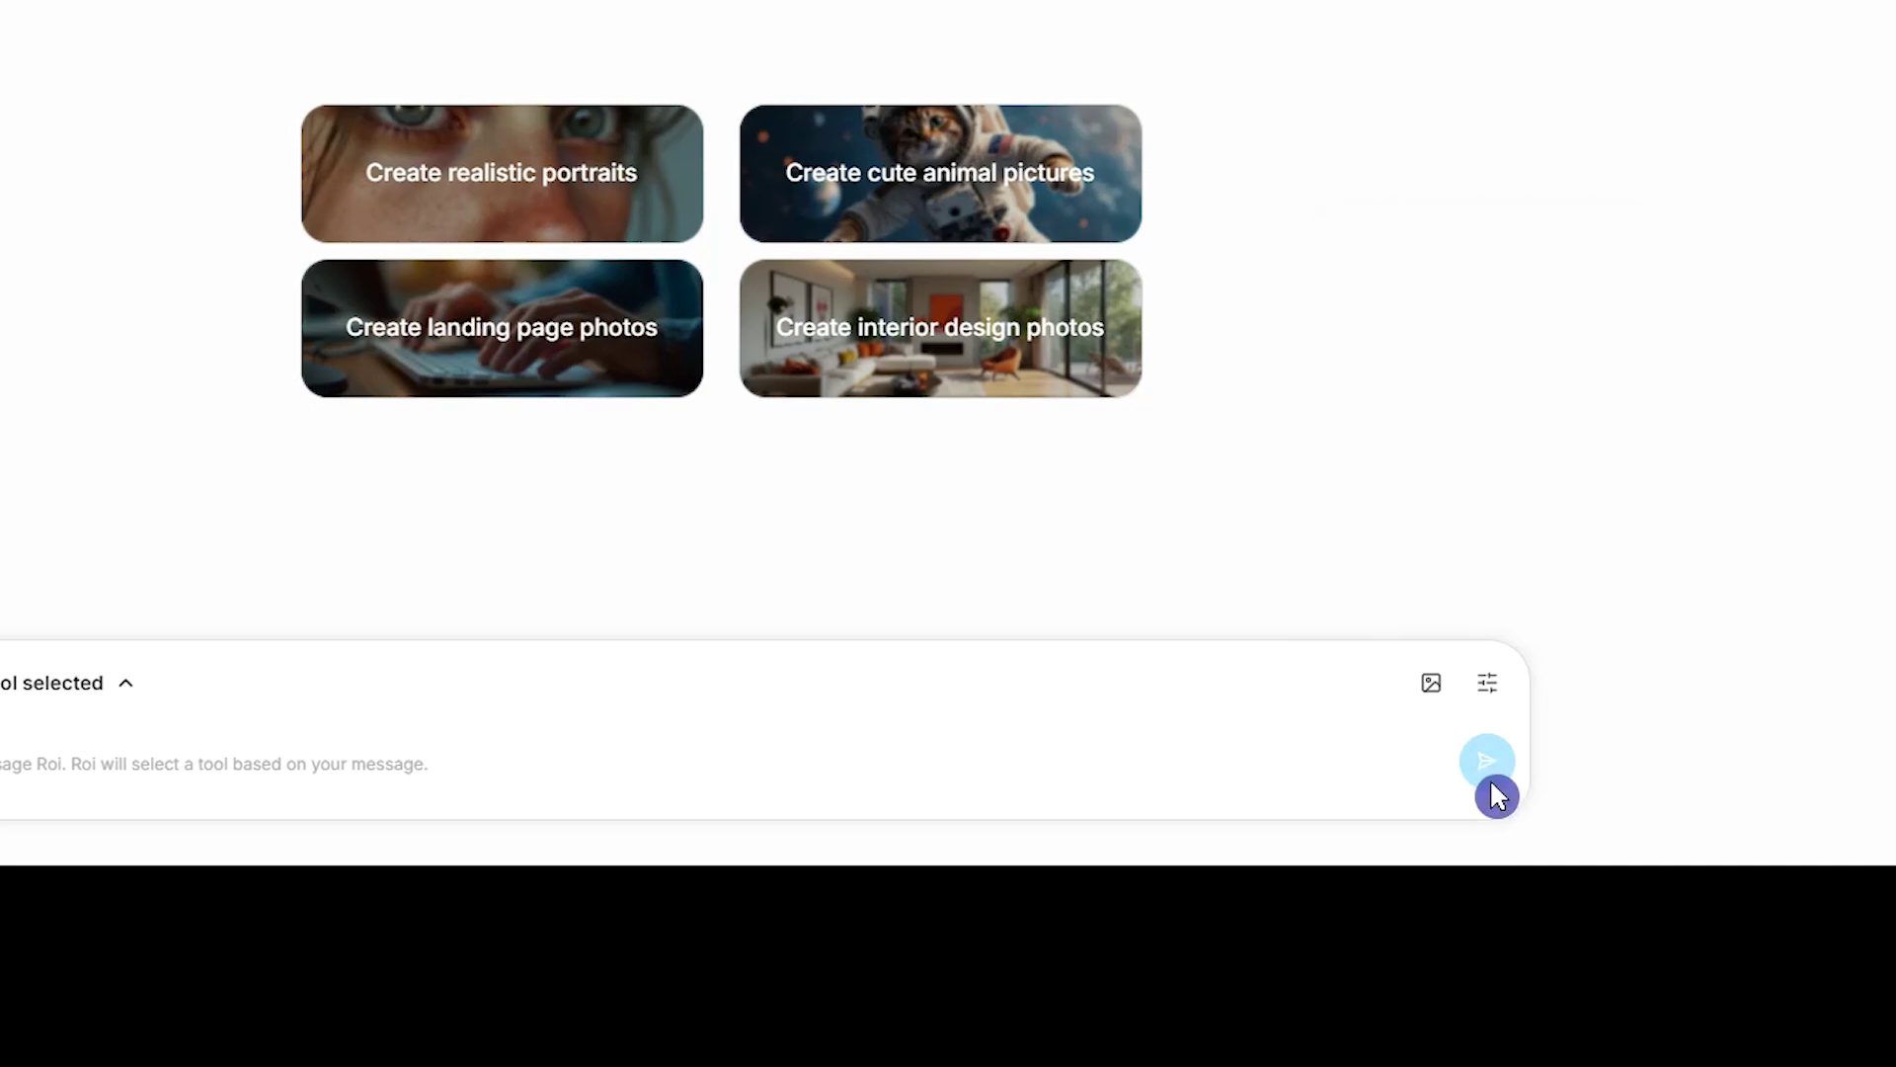
# Step: Check the 0 / 10 Flux Pro daily usage, then view the pricing plans
pyautogui.click(308, 815)
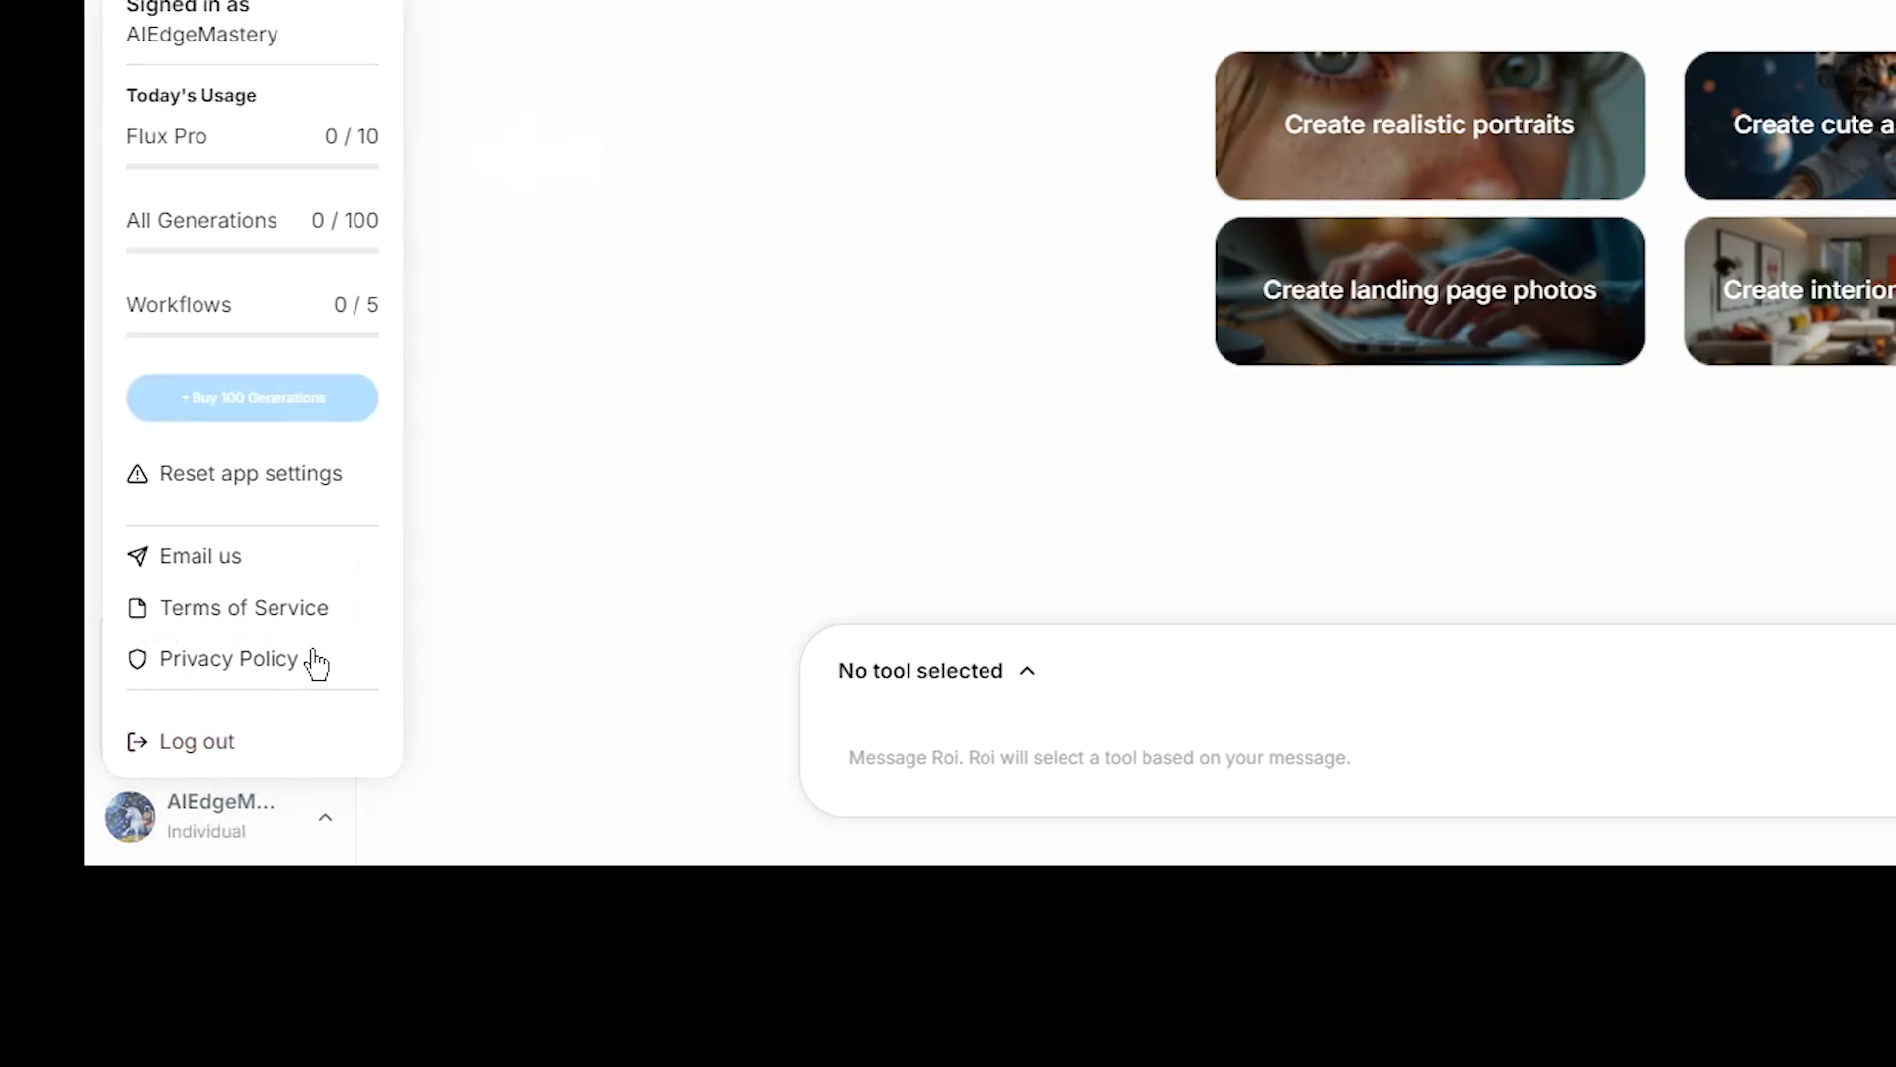
pyautogui.click(408, 145)
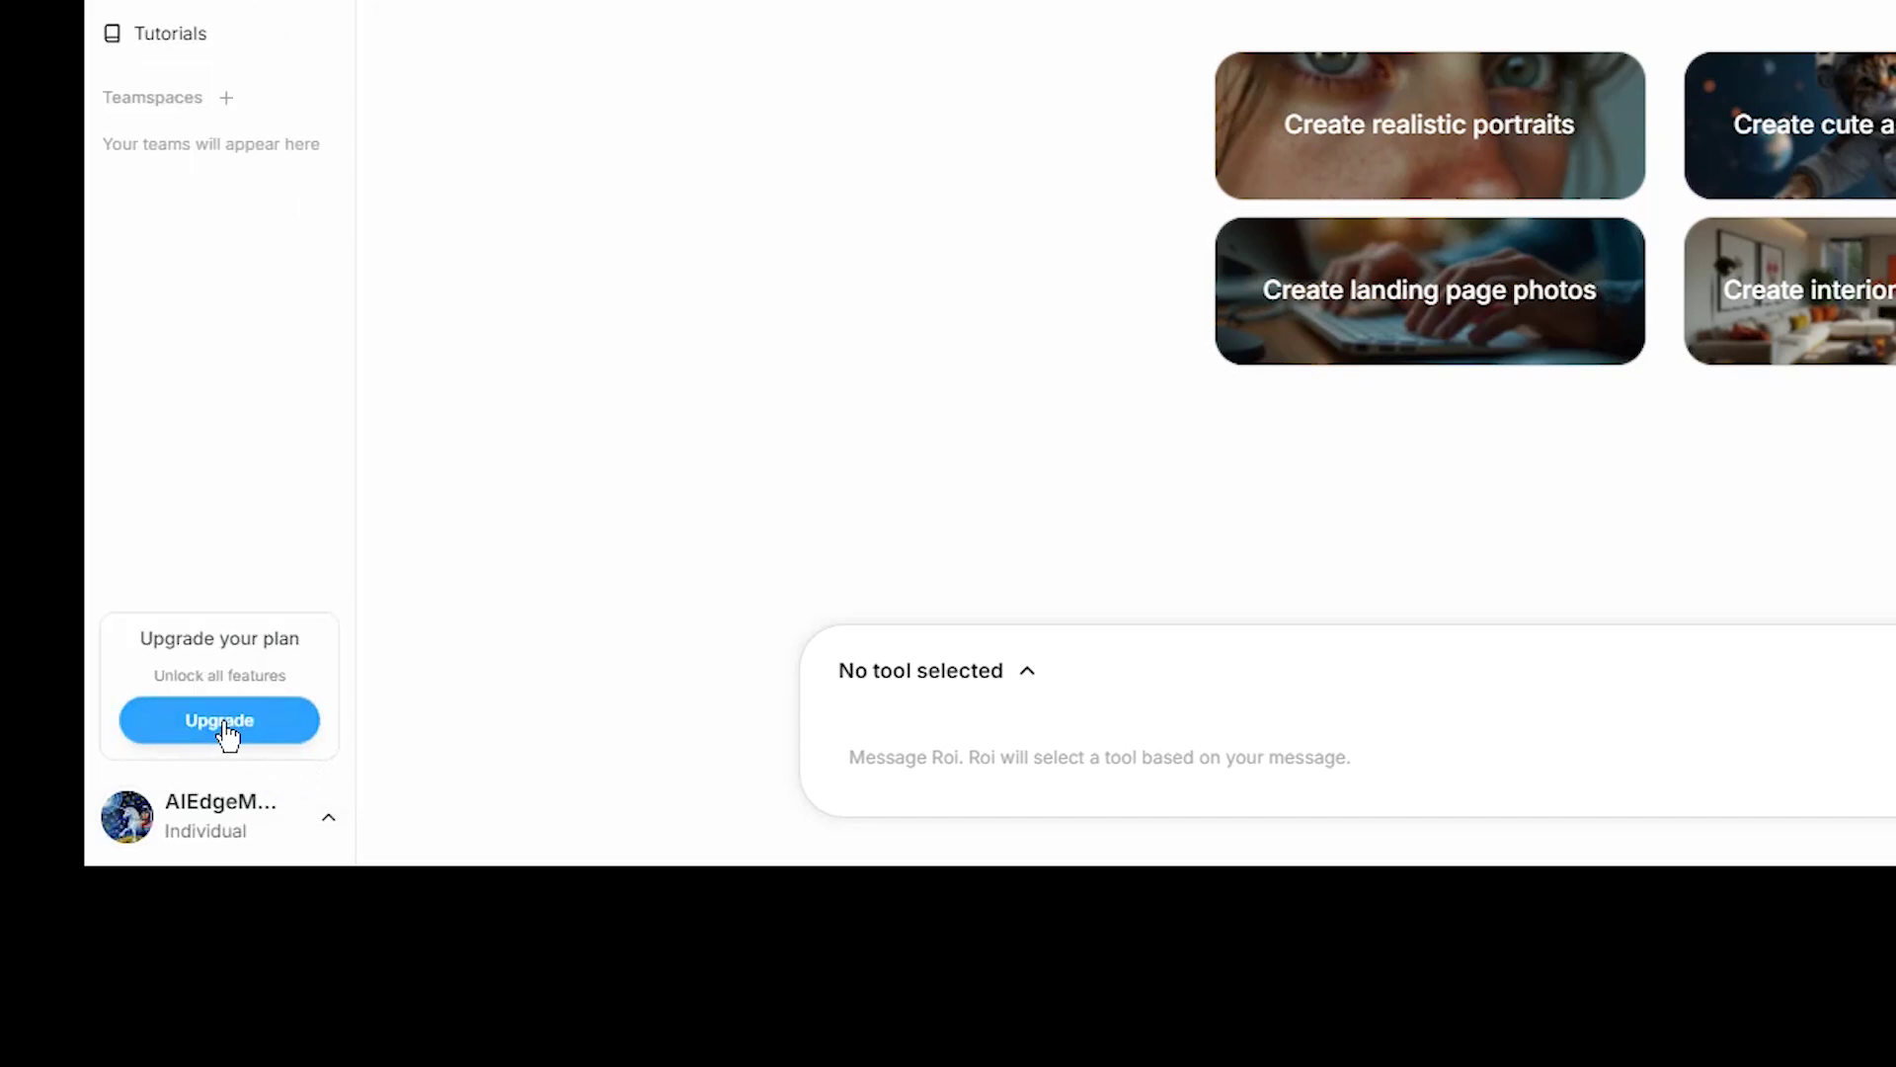
pyautogui.click(221, 724)
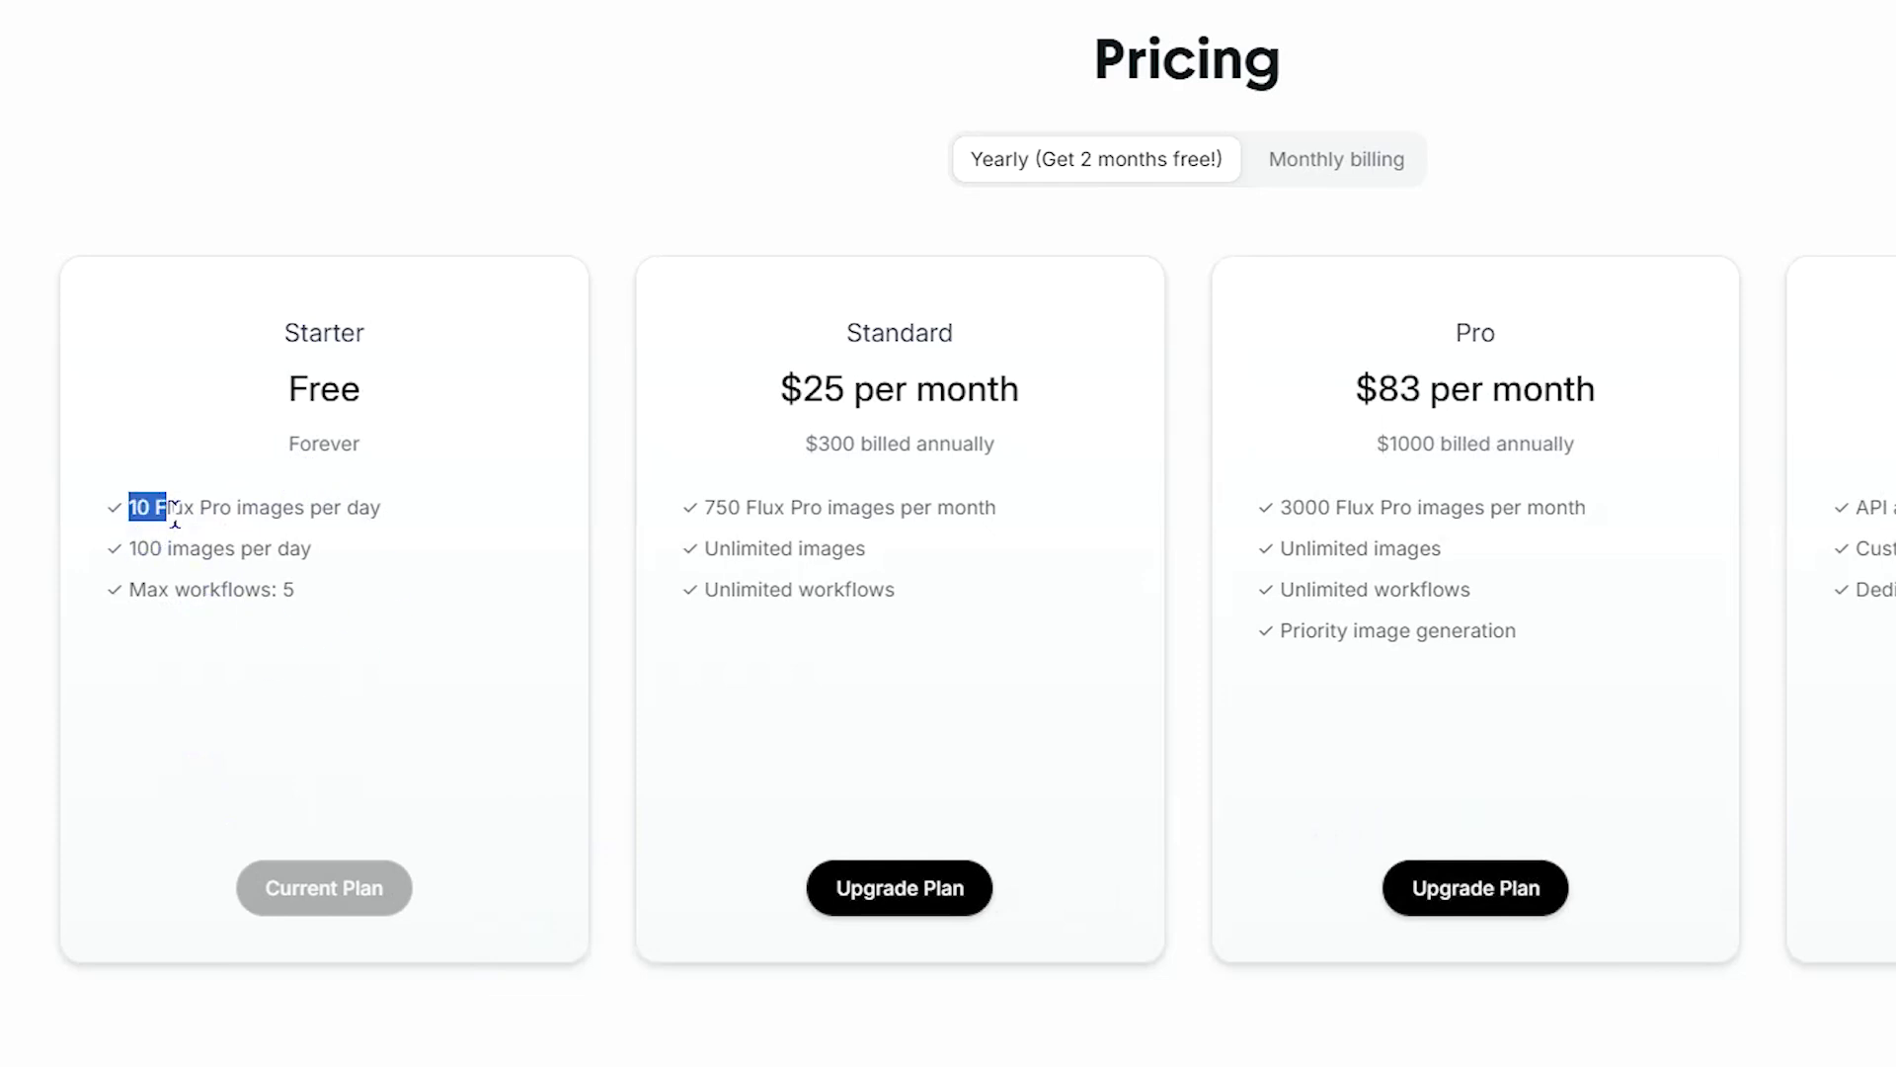
pyautogui.click(403, 523)
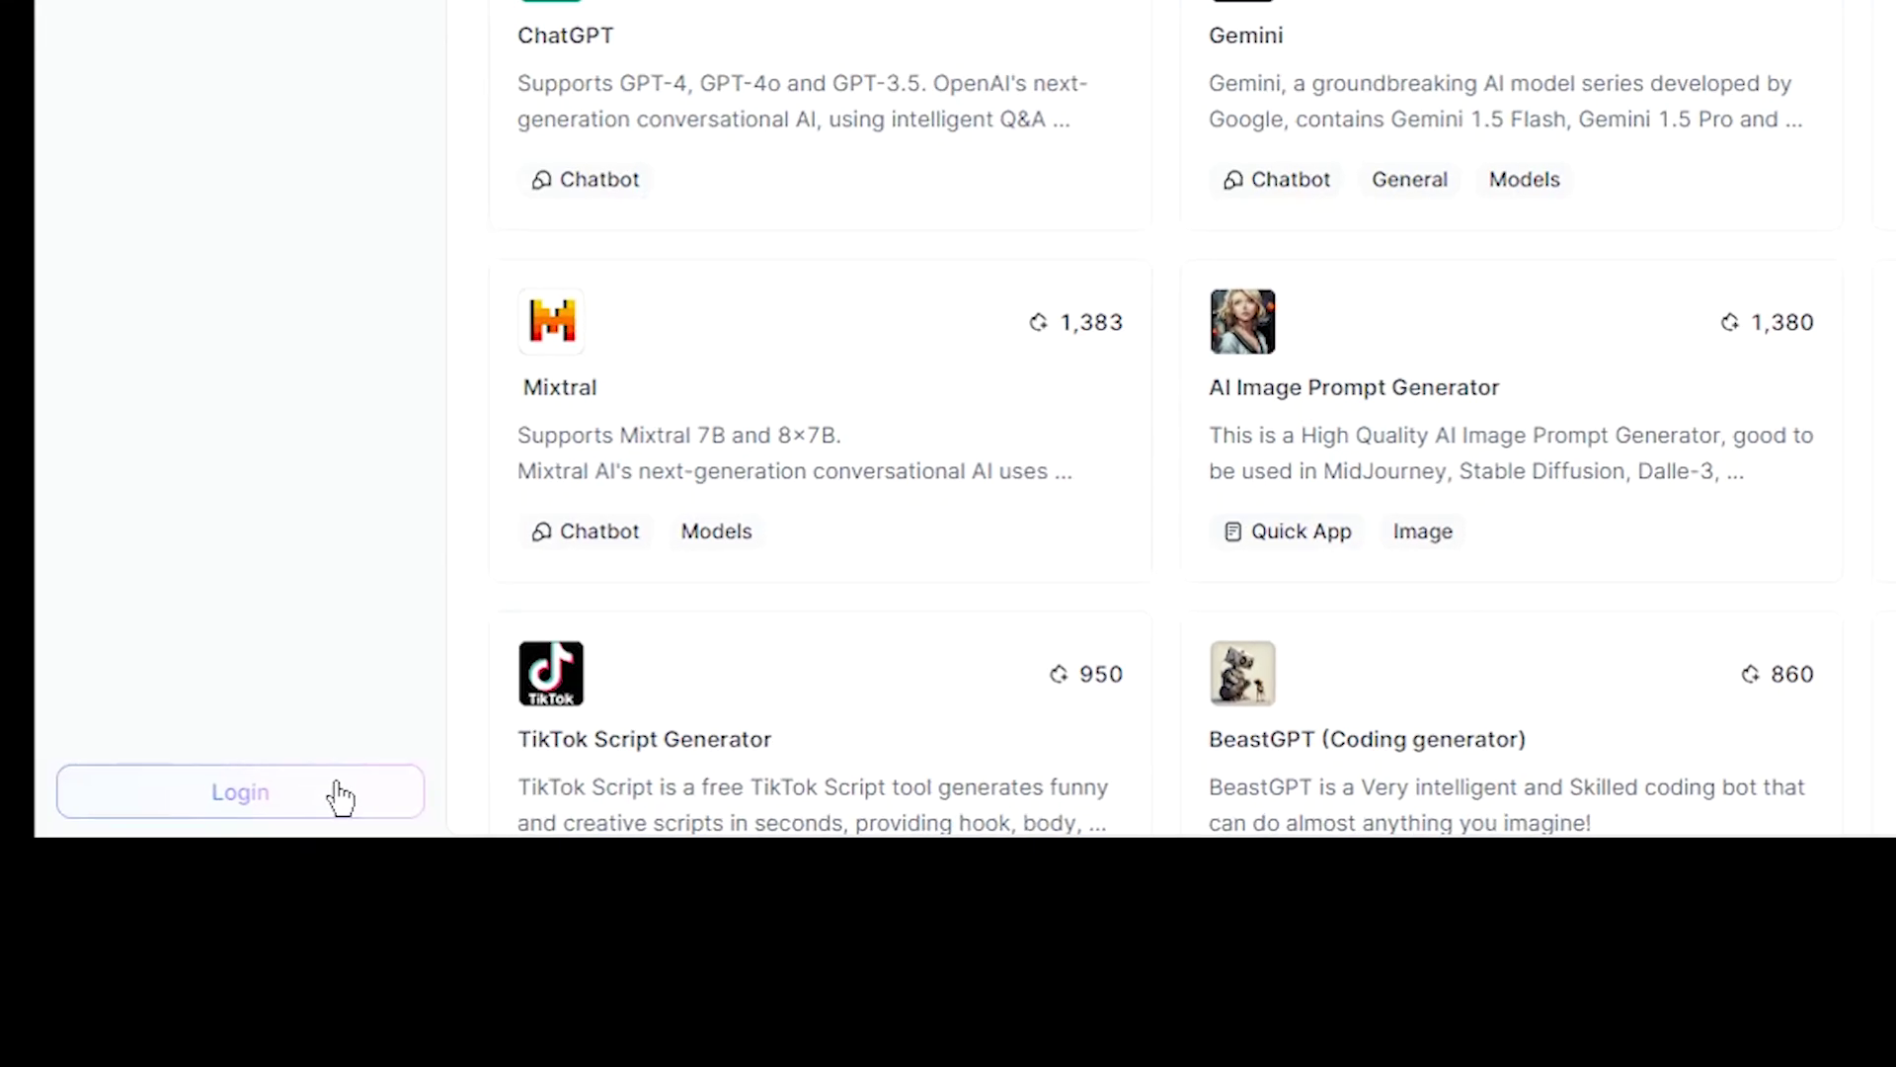
# Step: Log in, search the app store for 'flux', and open the FLUX 1.1 Pro app
pyautogui.click(175, 1008)
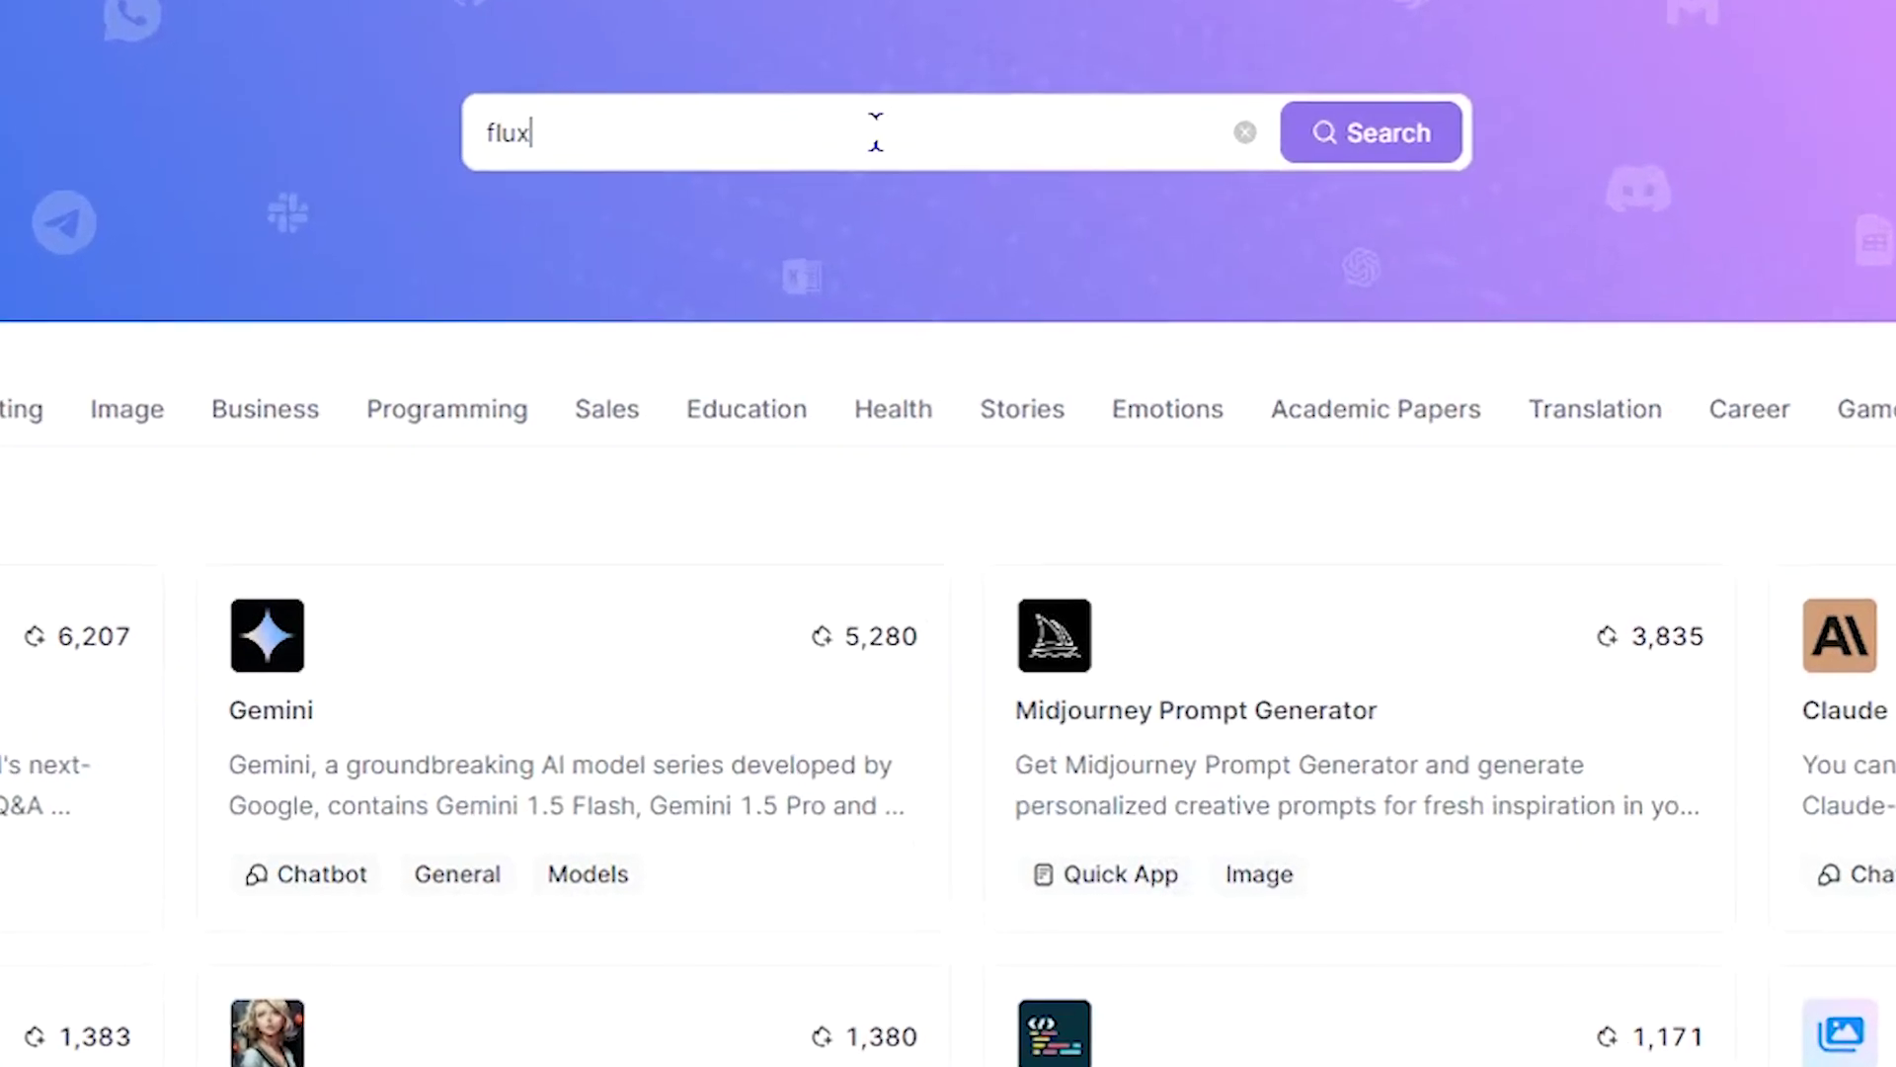
pyautogui.press('Return')
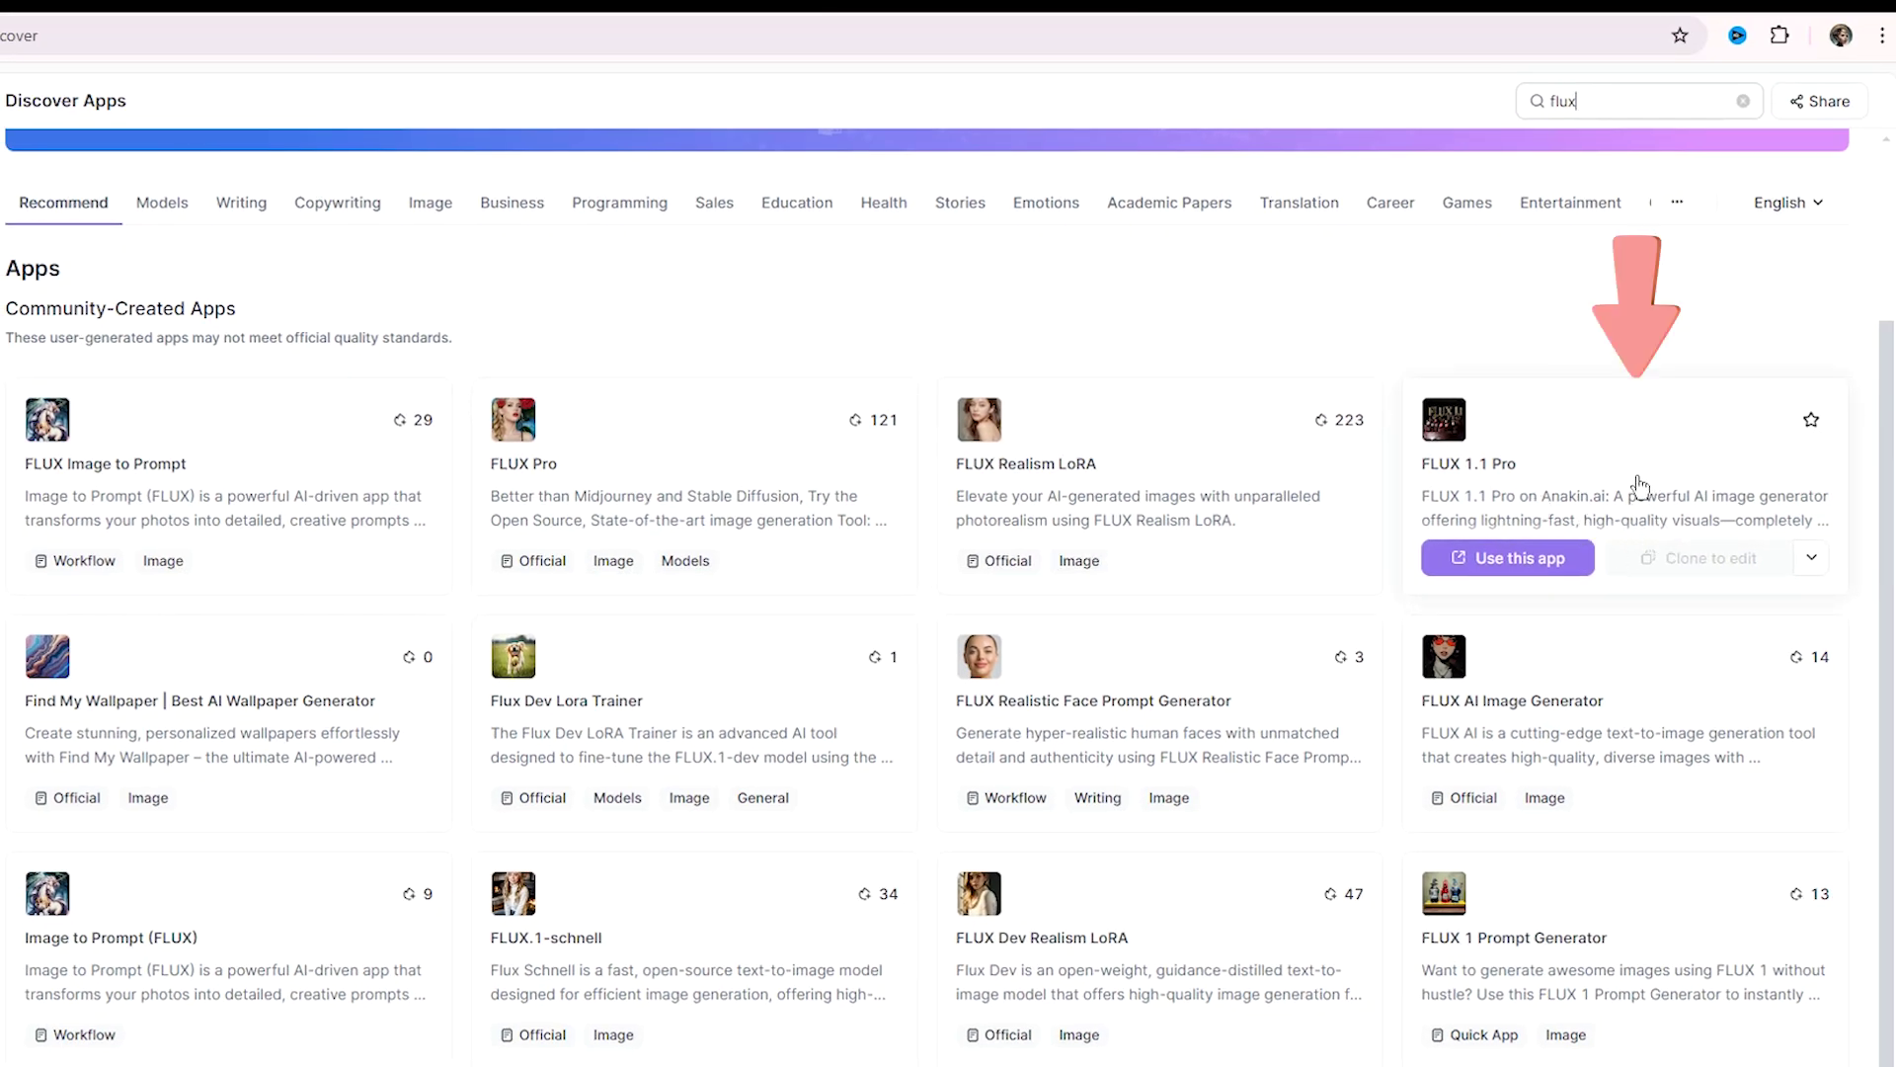
pyautogui.click(1506, 559)
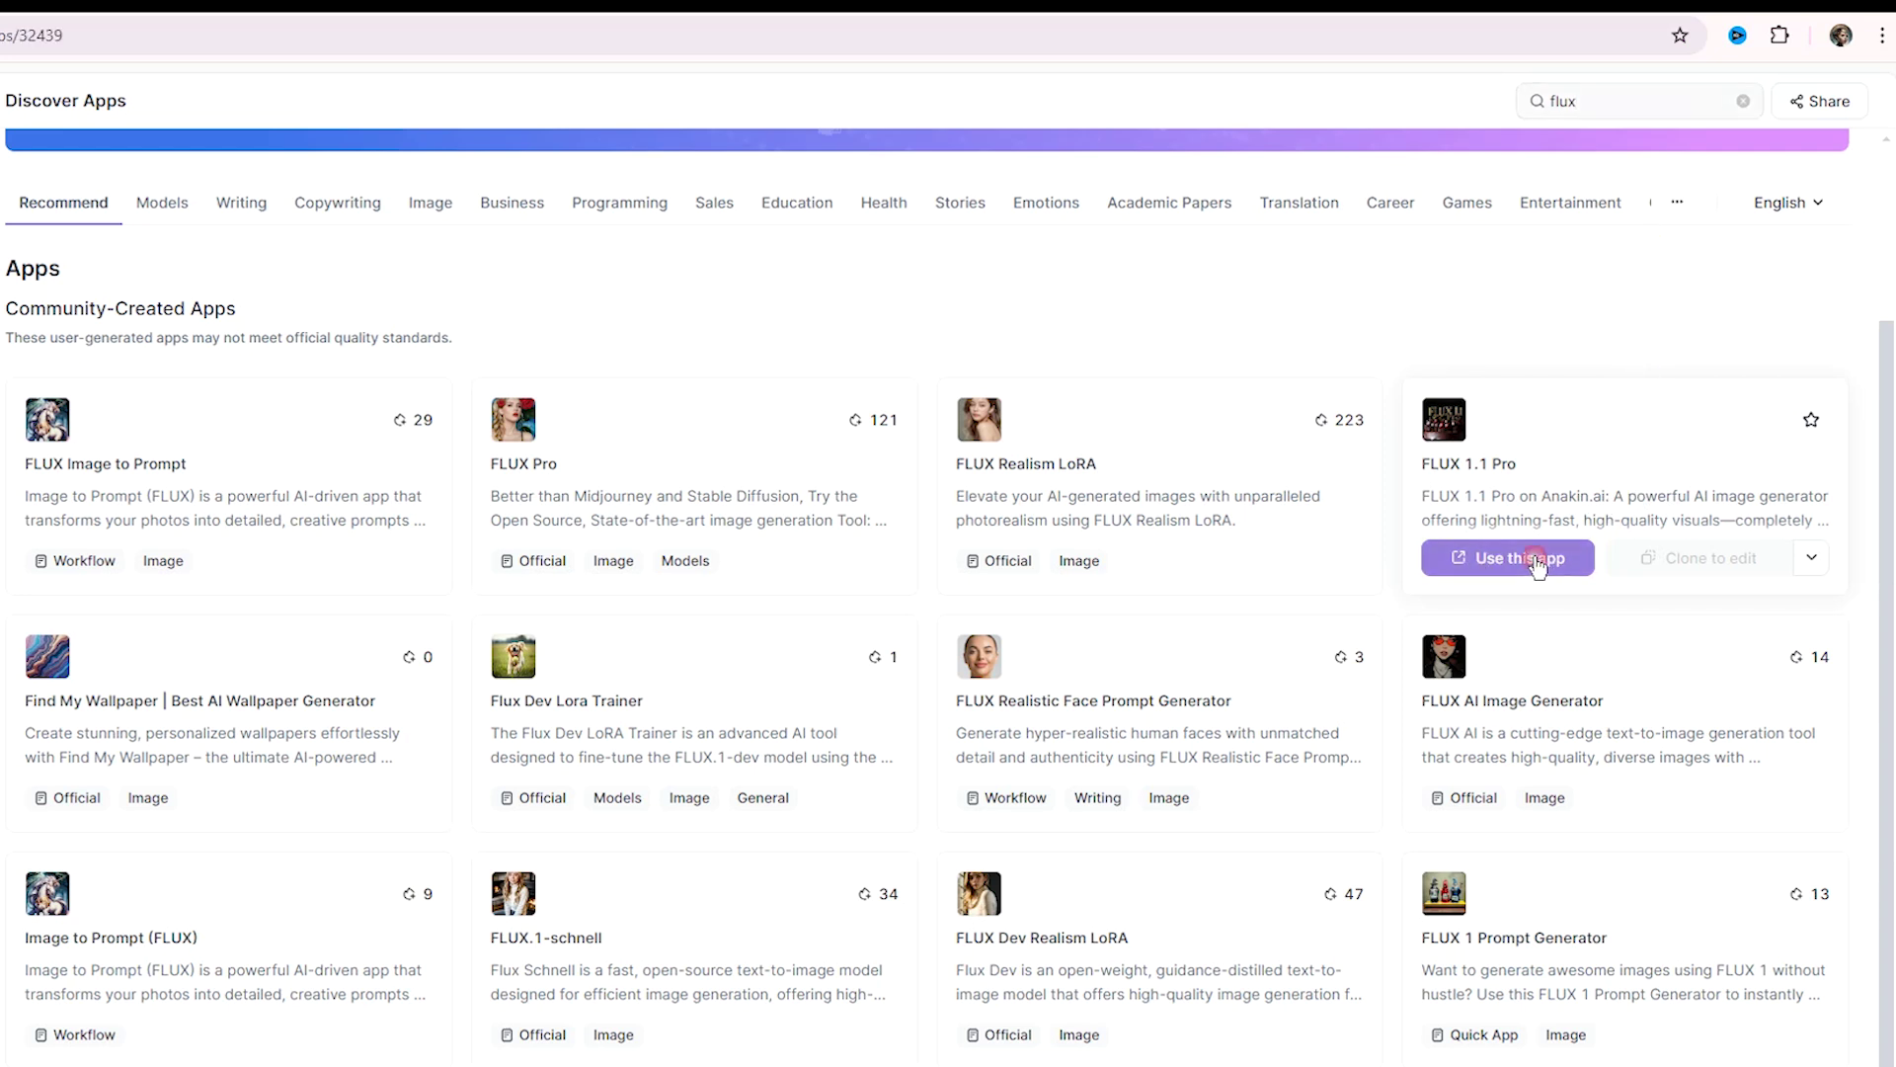
# Step: Switch the FLUX 1.1 Pro aspect ratio to custom, exposing the Width and Height fields
pyautogui.moveTo(381, 315); pyautogui.dragTo(200, 288)
pyautogui.click(290, 336)
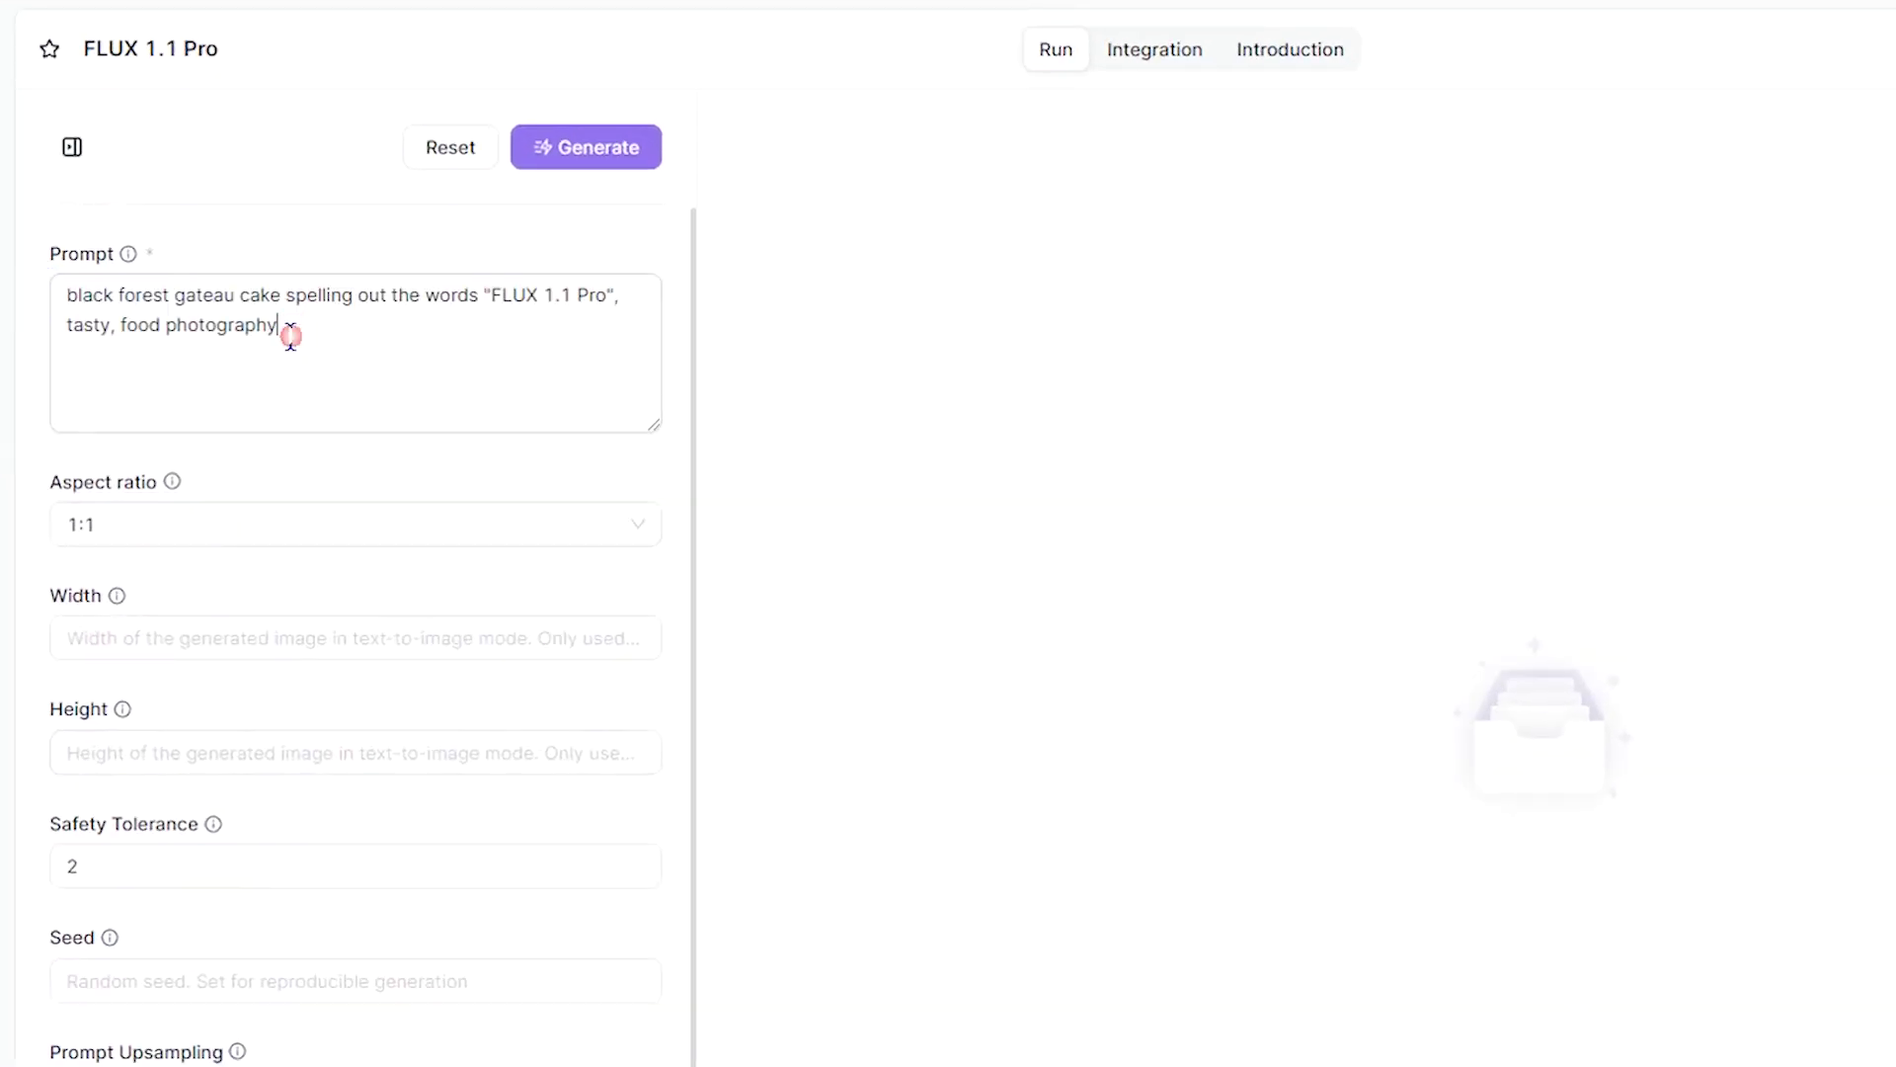
pyautogui.click(247, 523)
pyautogui.scroll(-2, 236, 801)
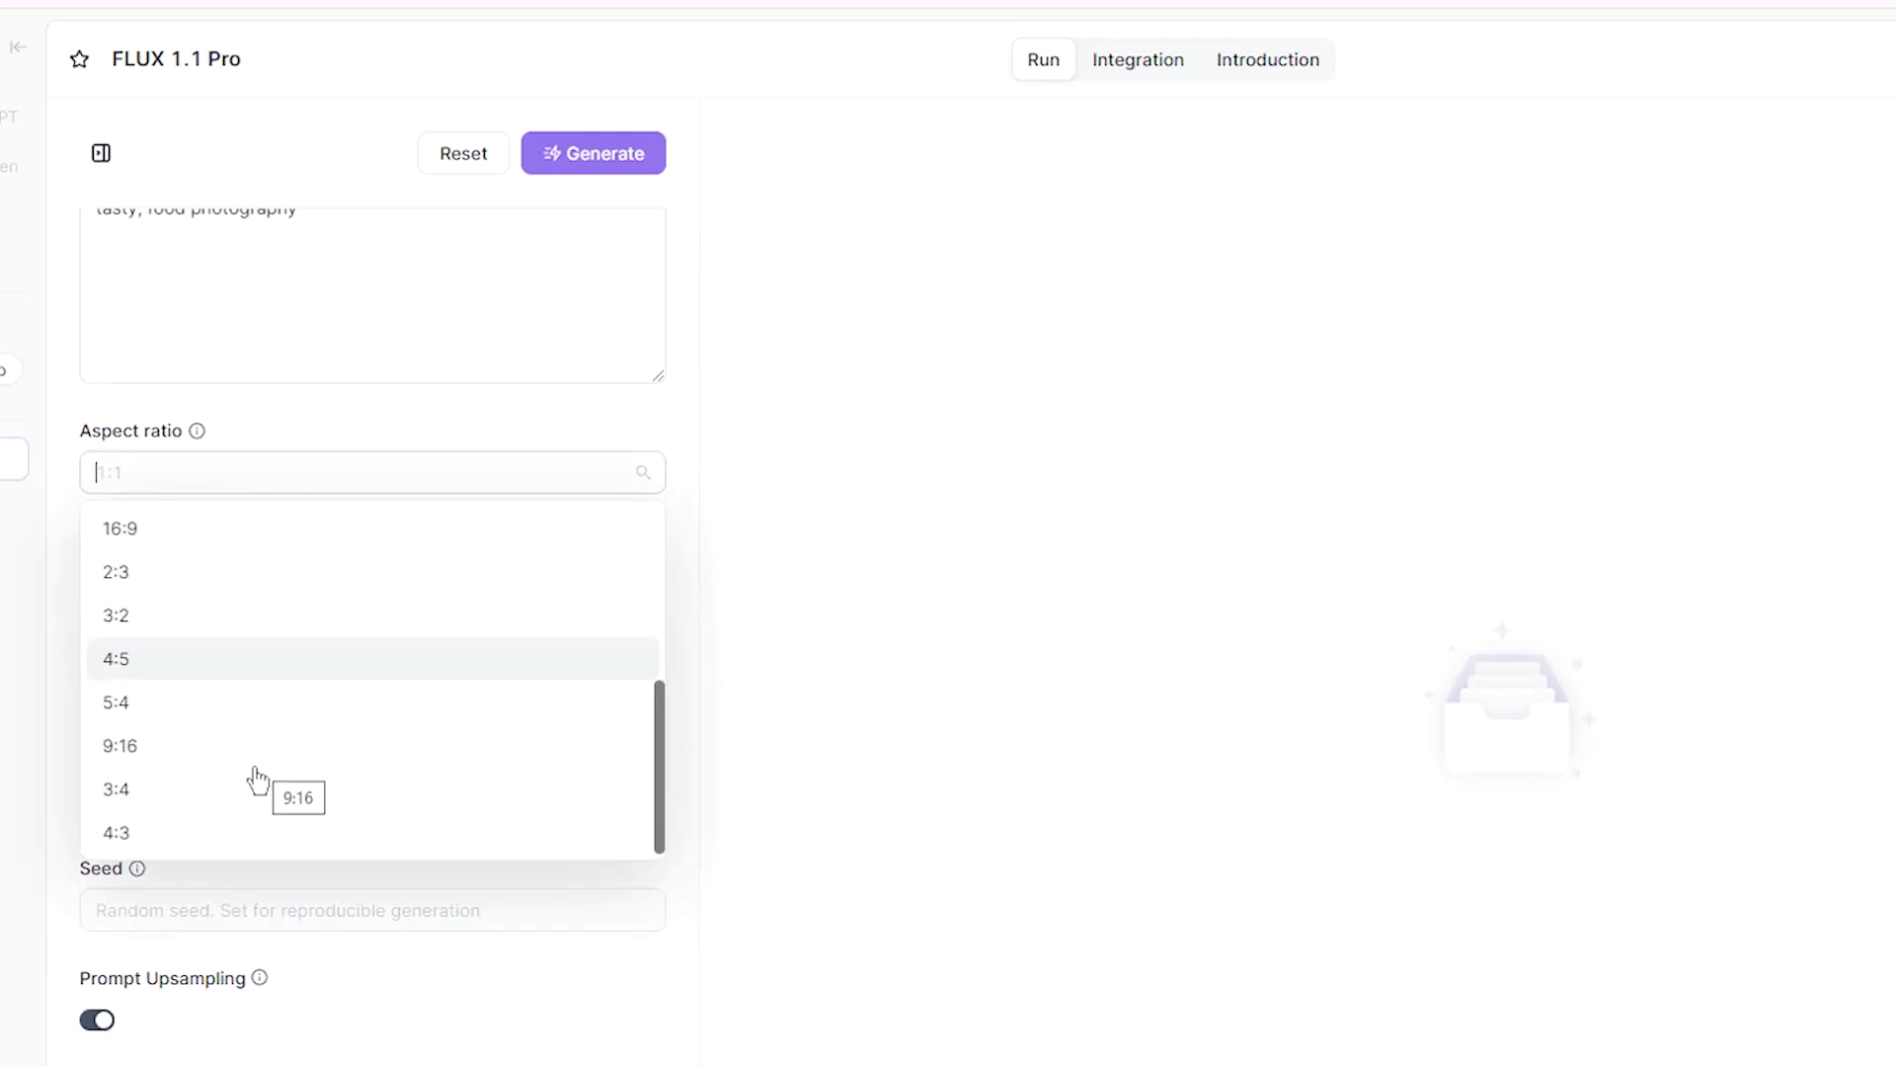
pyautogui.scroll(2, 178, 785)
pyautogui.click(139, 530)
pyautogui.click(163, 600)
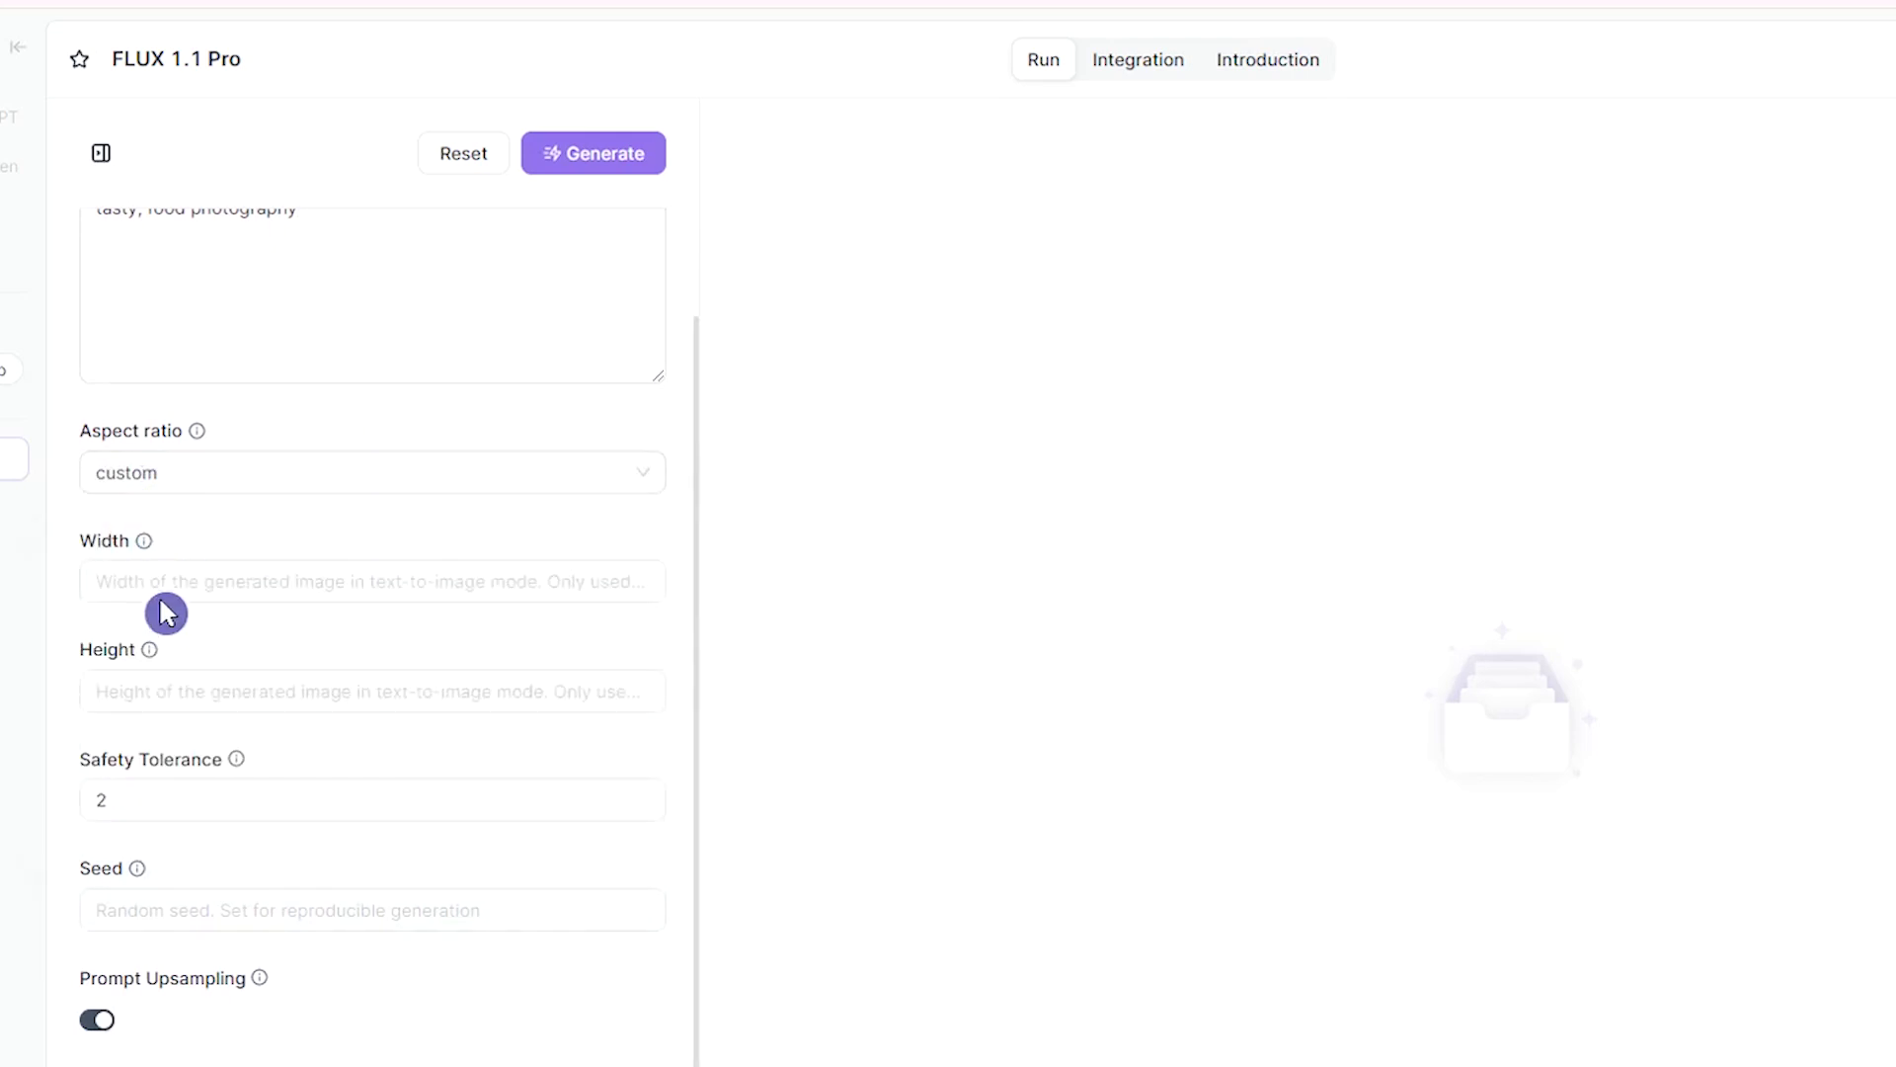
pyautogui.click(158, 692)
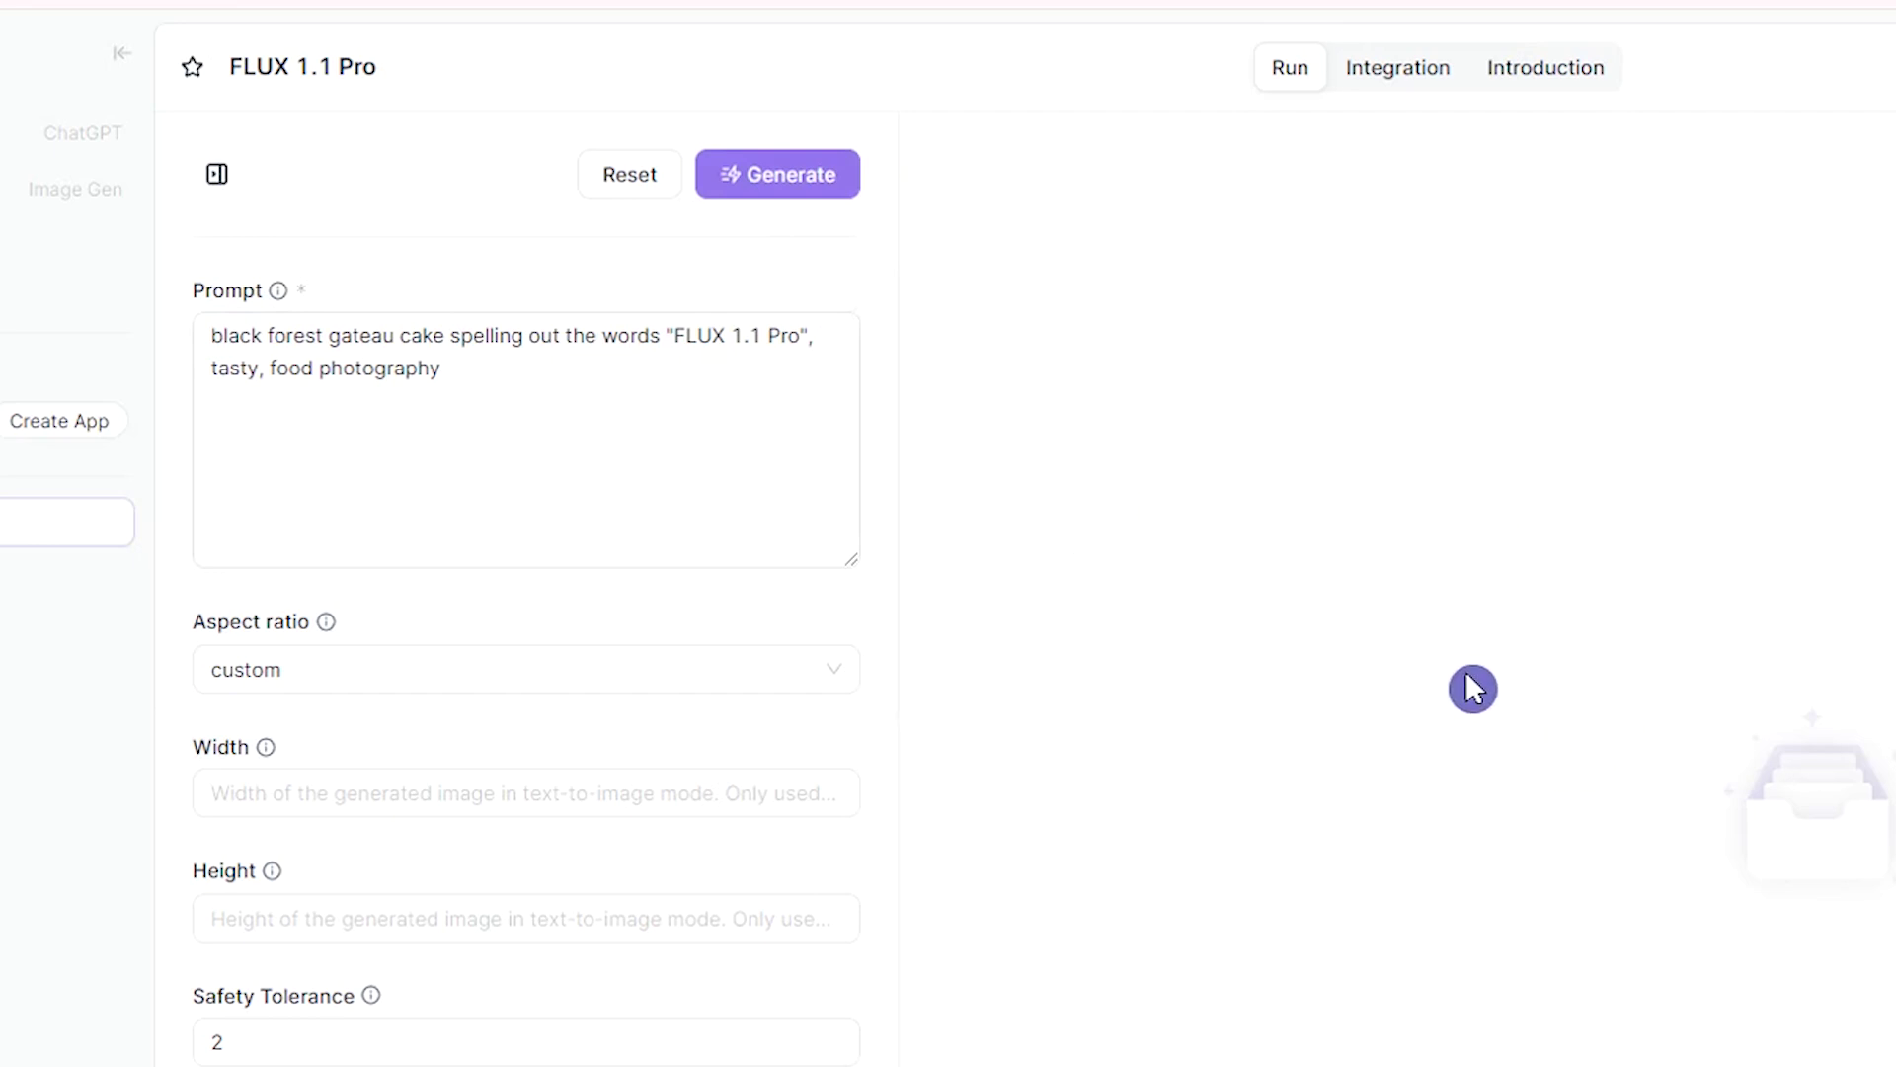
# Step: Open the 130-credit breakdown, highlighting the 100.00 gratis credits and the Plan's daily credits
pyautogui.click(237, 917)
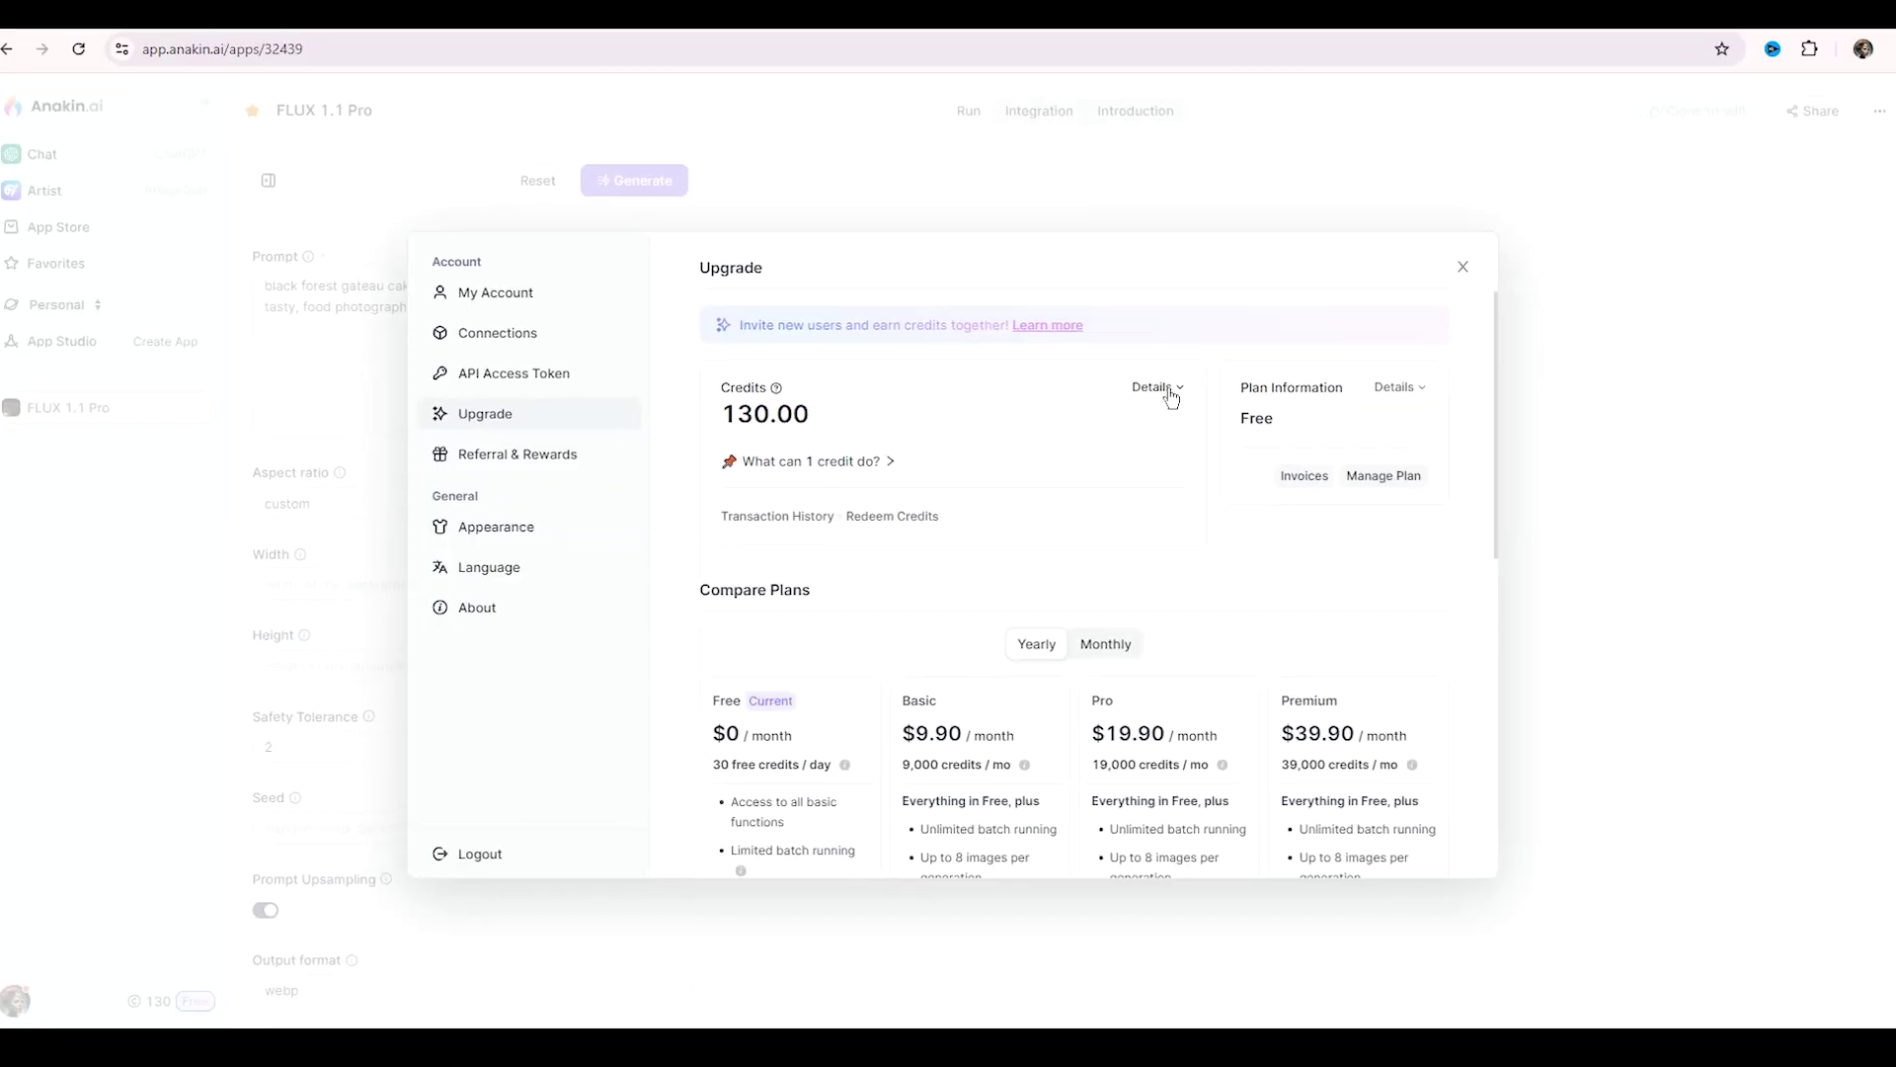
pyautogui.click(1170, 394)
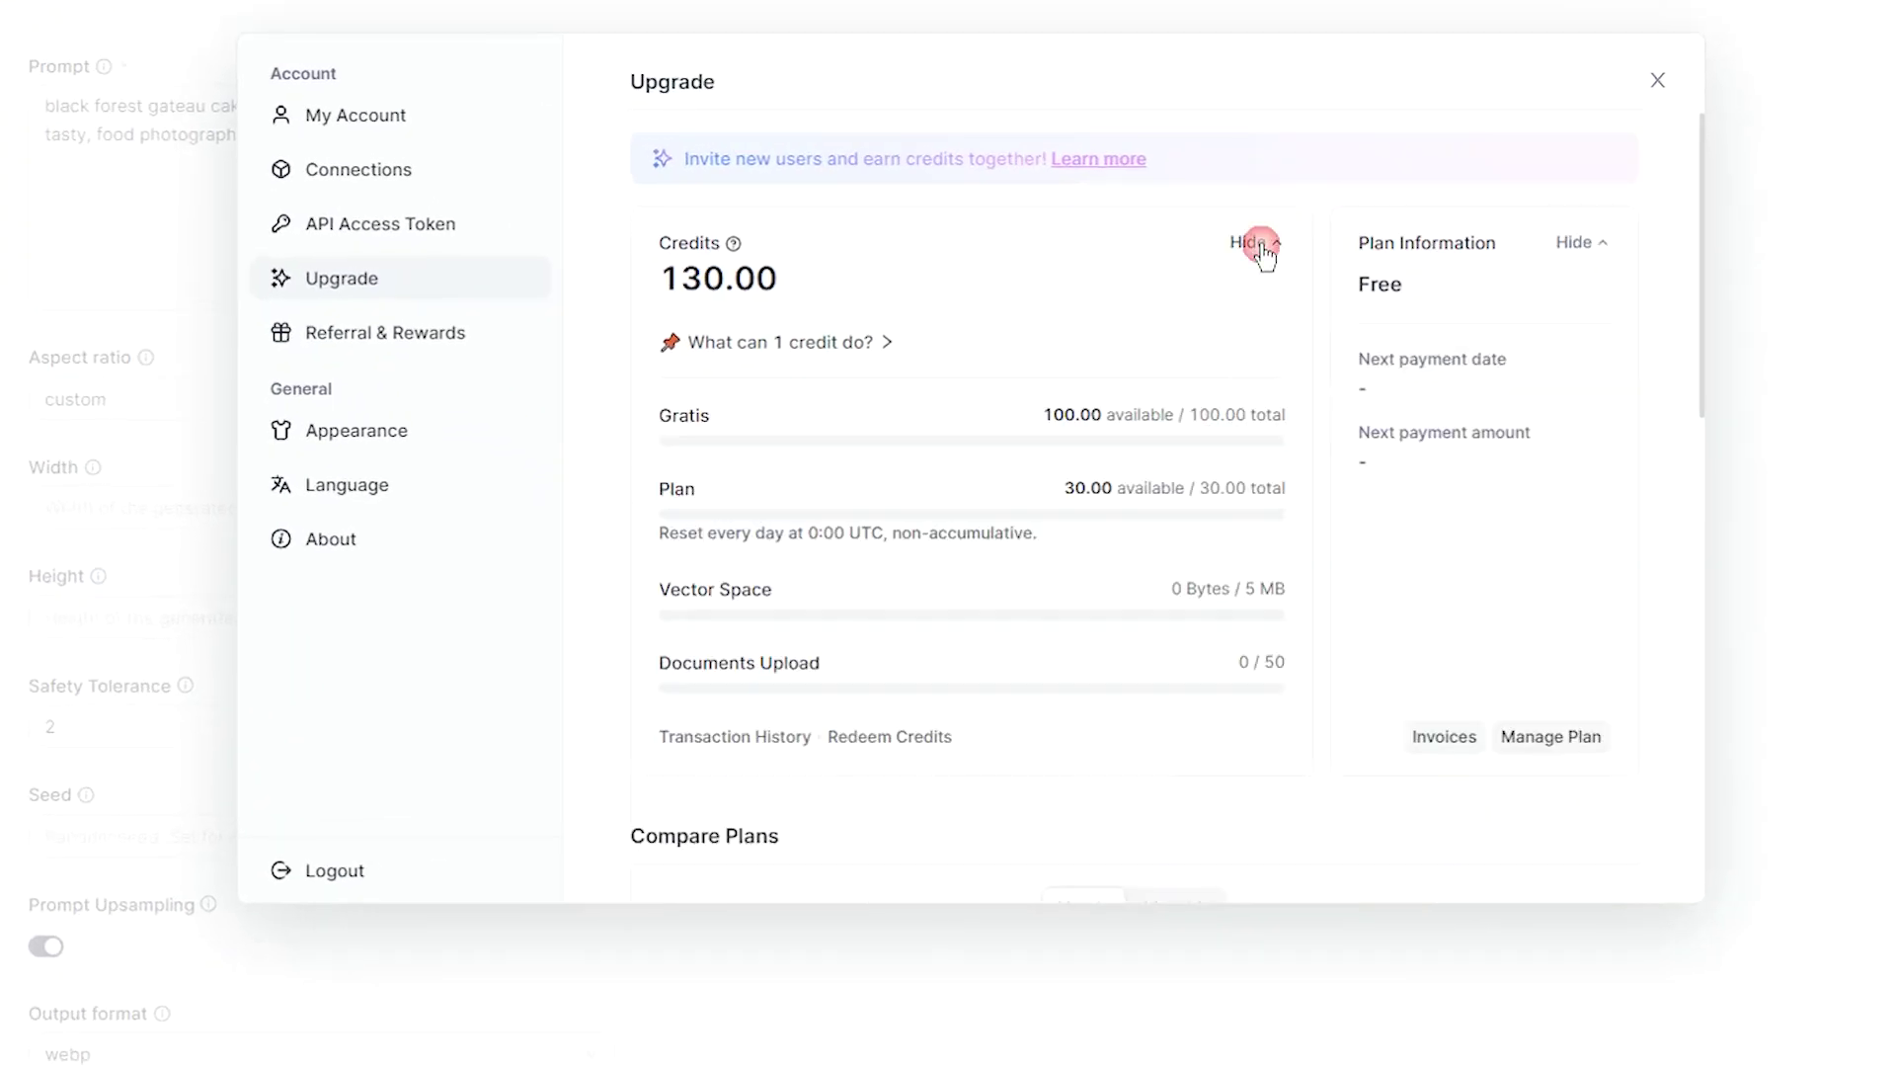
pyautogui.scroll(-2, 1264, 310)
pyautogui.moveTo(1288, 286); pyautogui.dragTo(1180, 279)
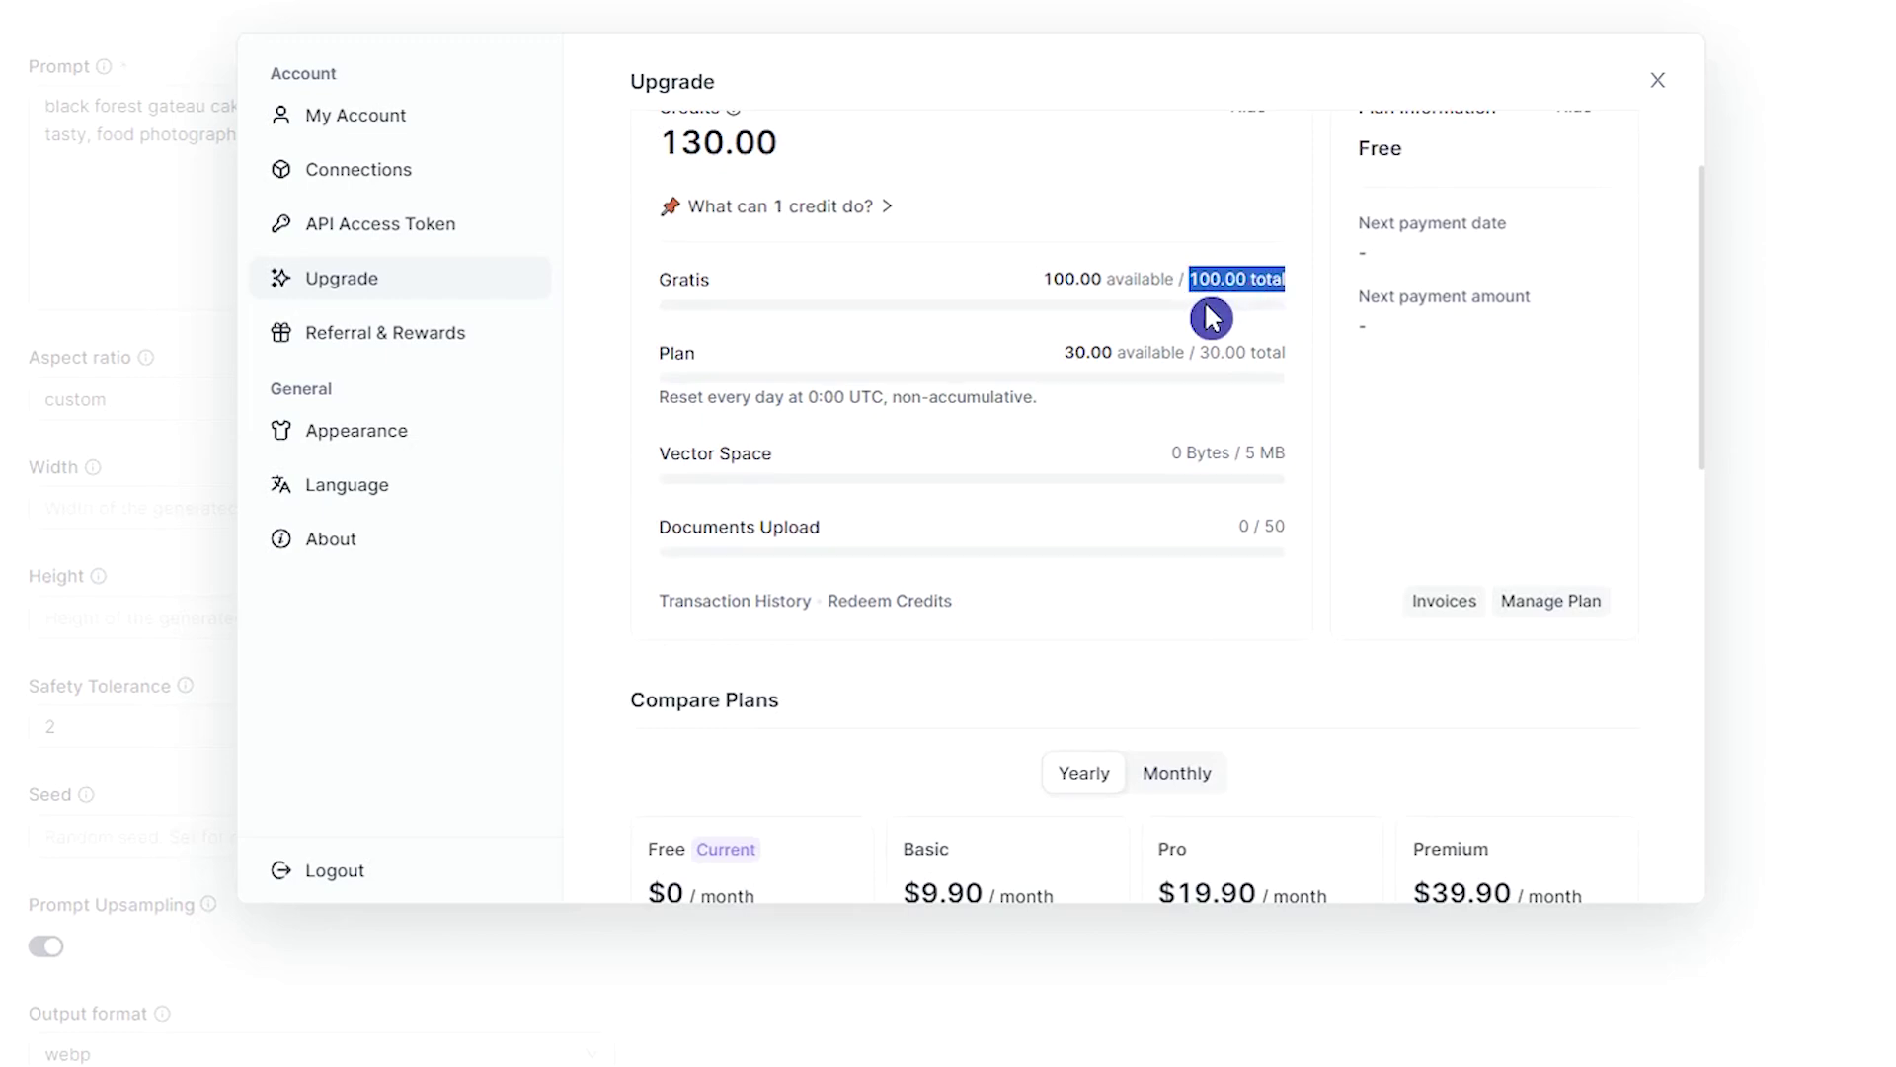
pyautogui.moveTo(1287, 353); pyautogui.dragTo(1226, 349)
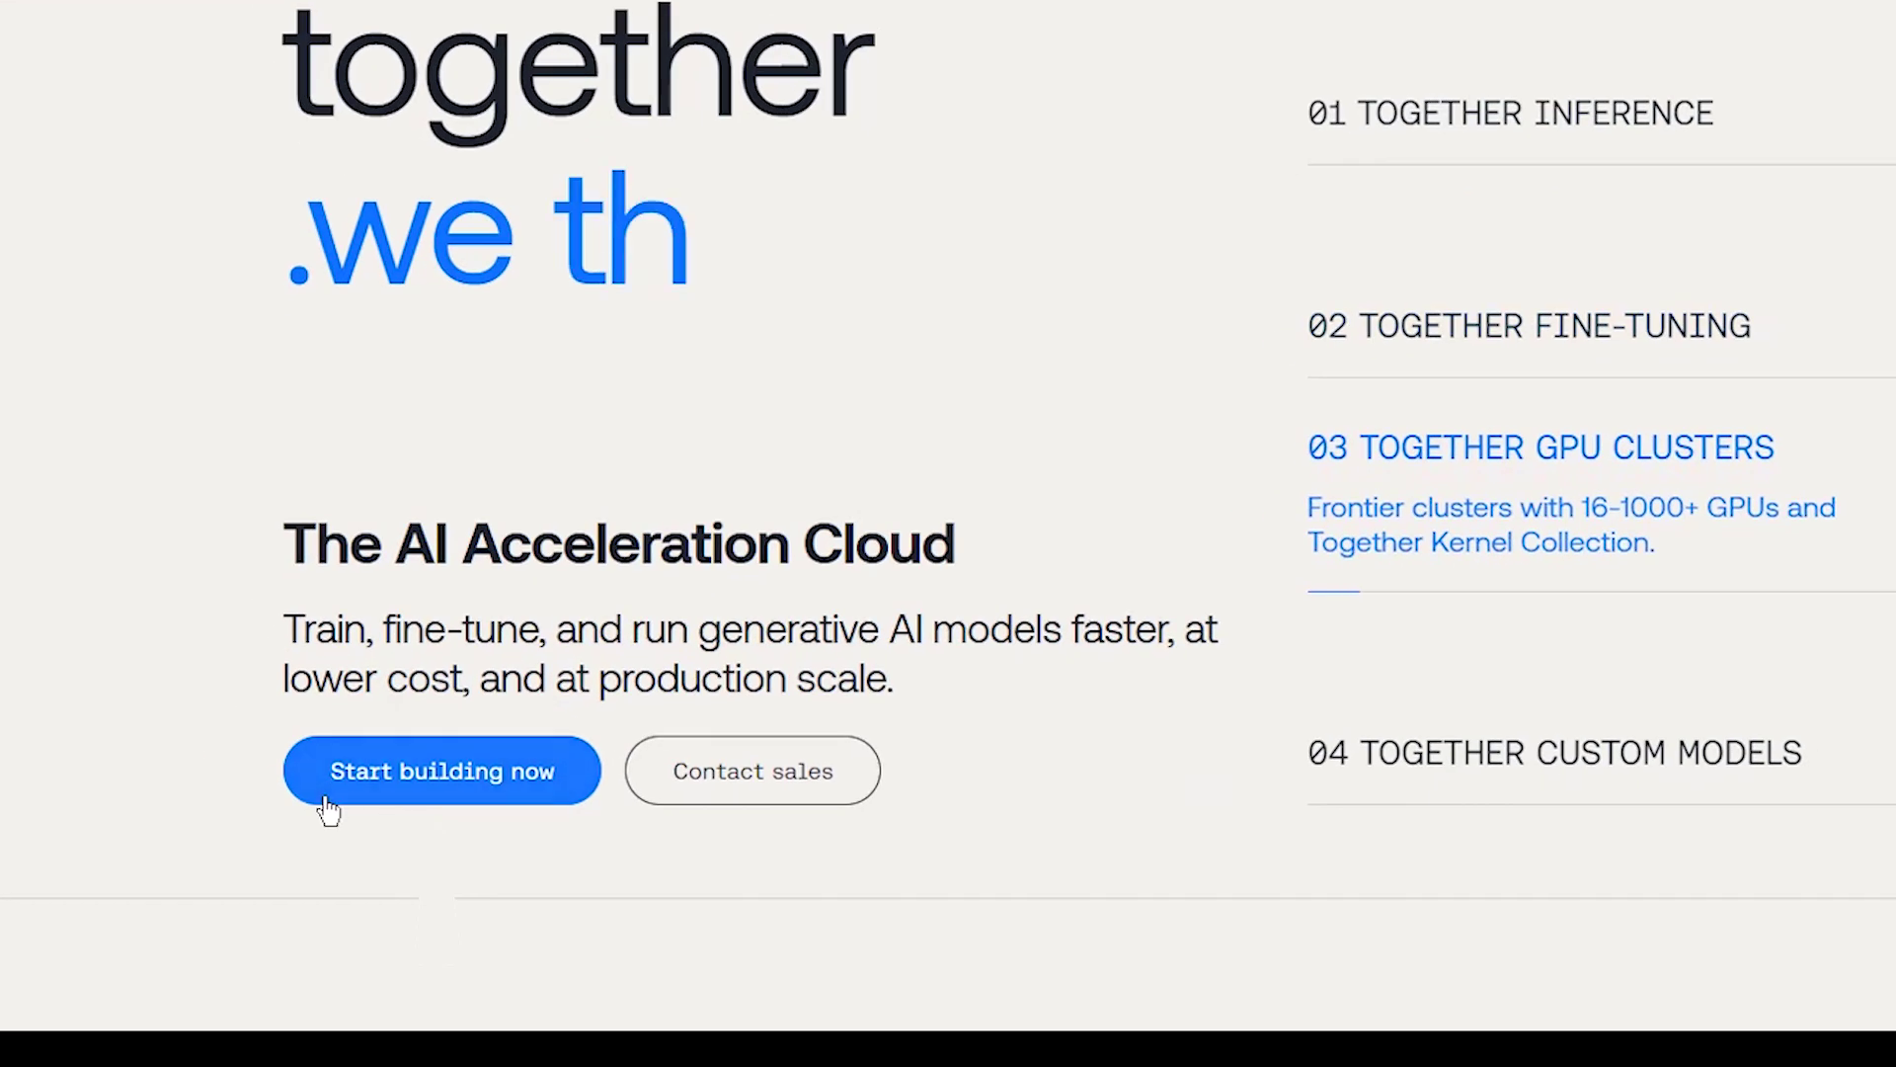
# Step: Start the Together AI sign-up and highlight the $5 free credits offer
pyautogui.click(472, 785)
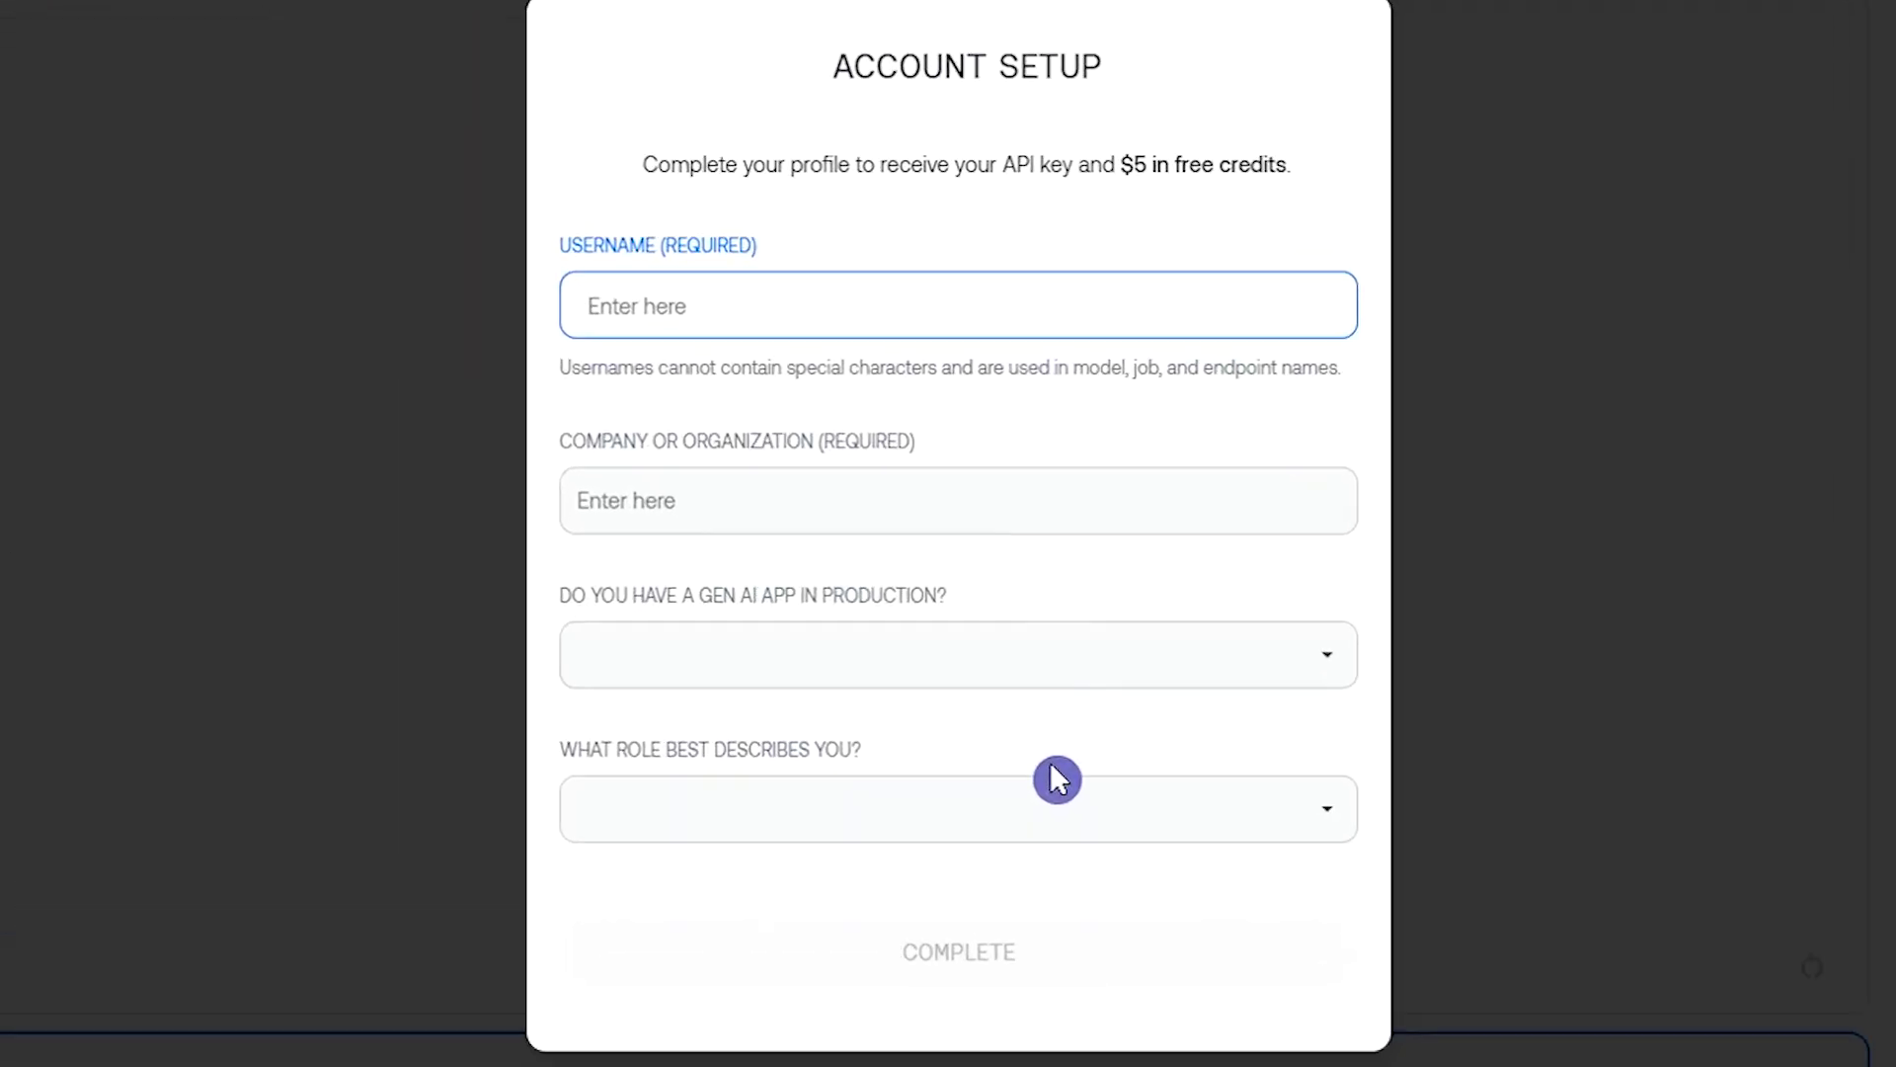
pyautogui.moveTo(643, 164); pyautogui.dragTo(1283, 169)
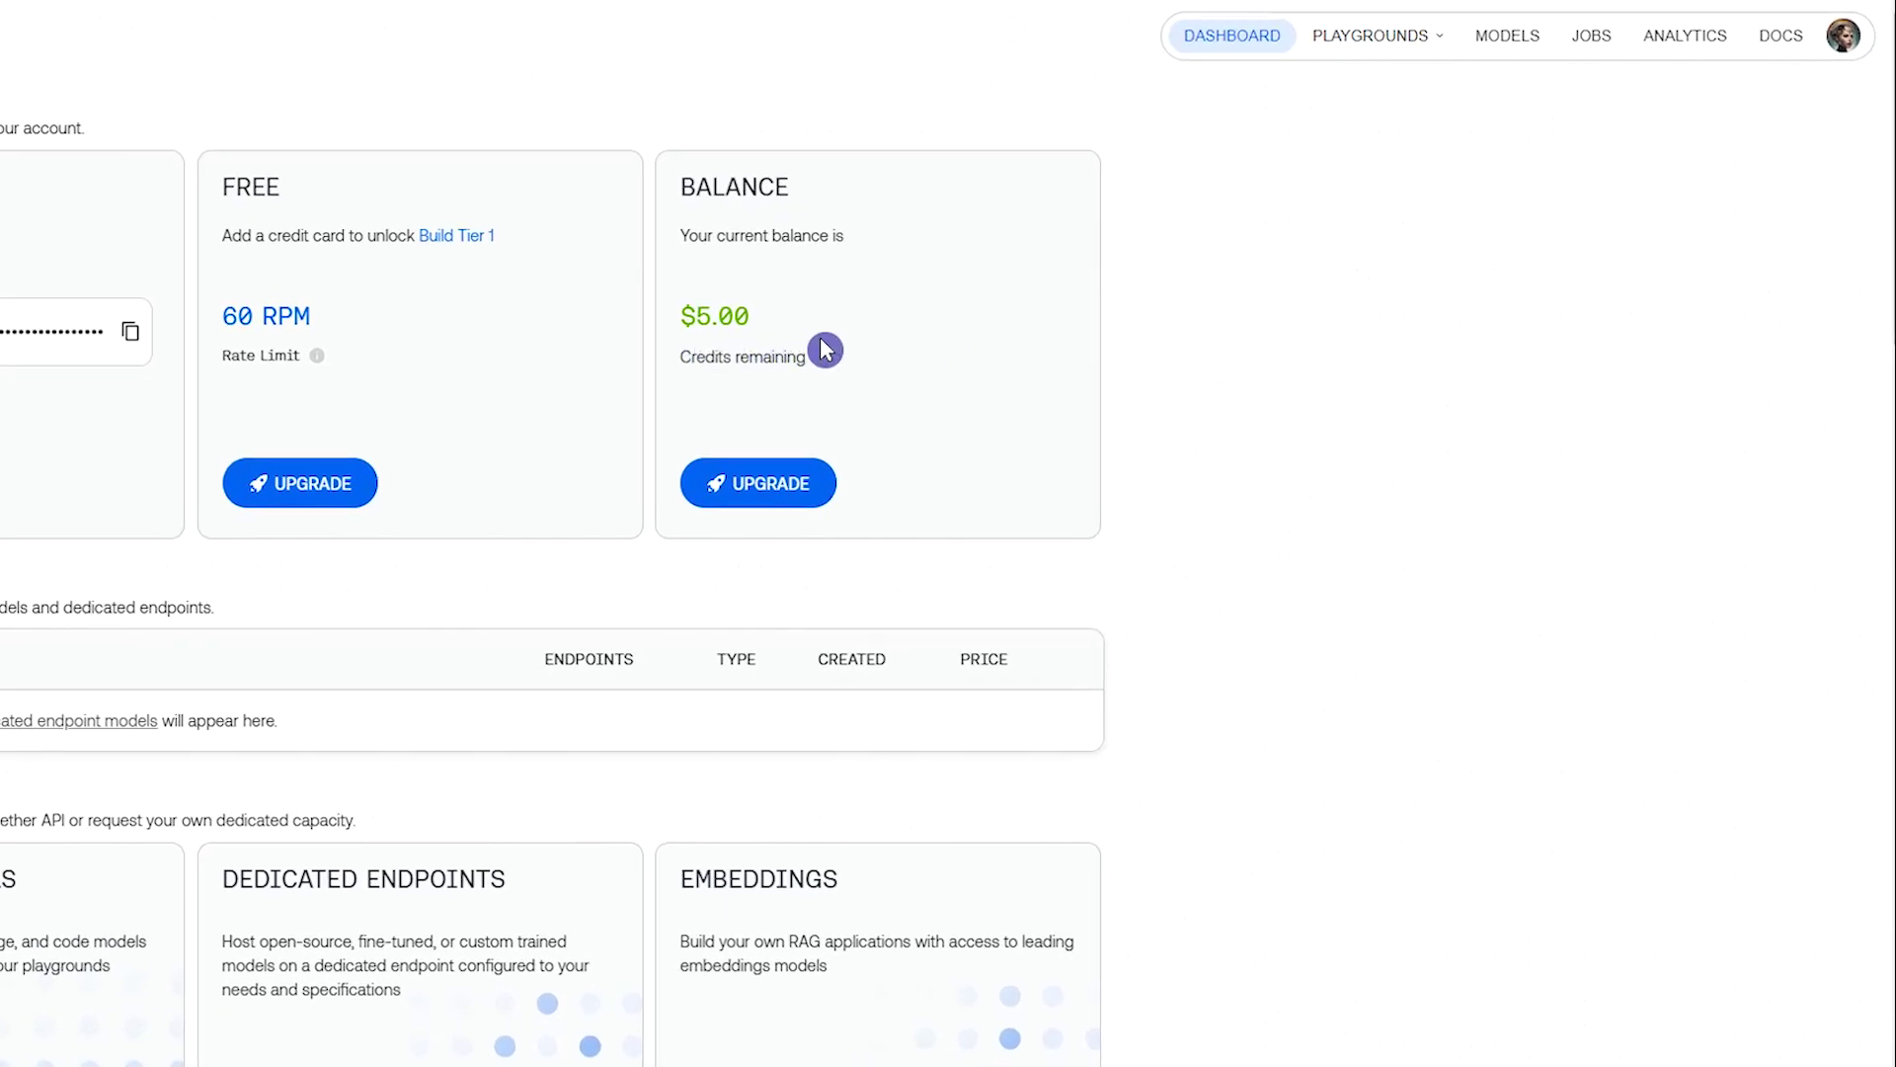
# Step: Browse the Together AI models list and view the FLUX1.1 [pro] model details
pyautogui.click(1508, 37)
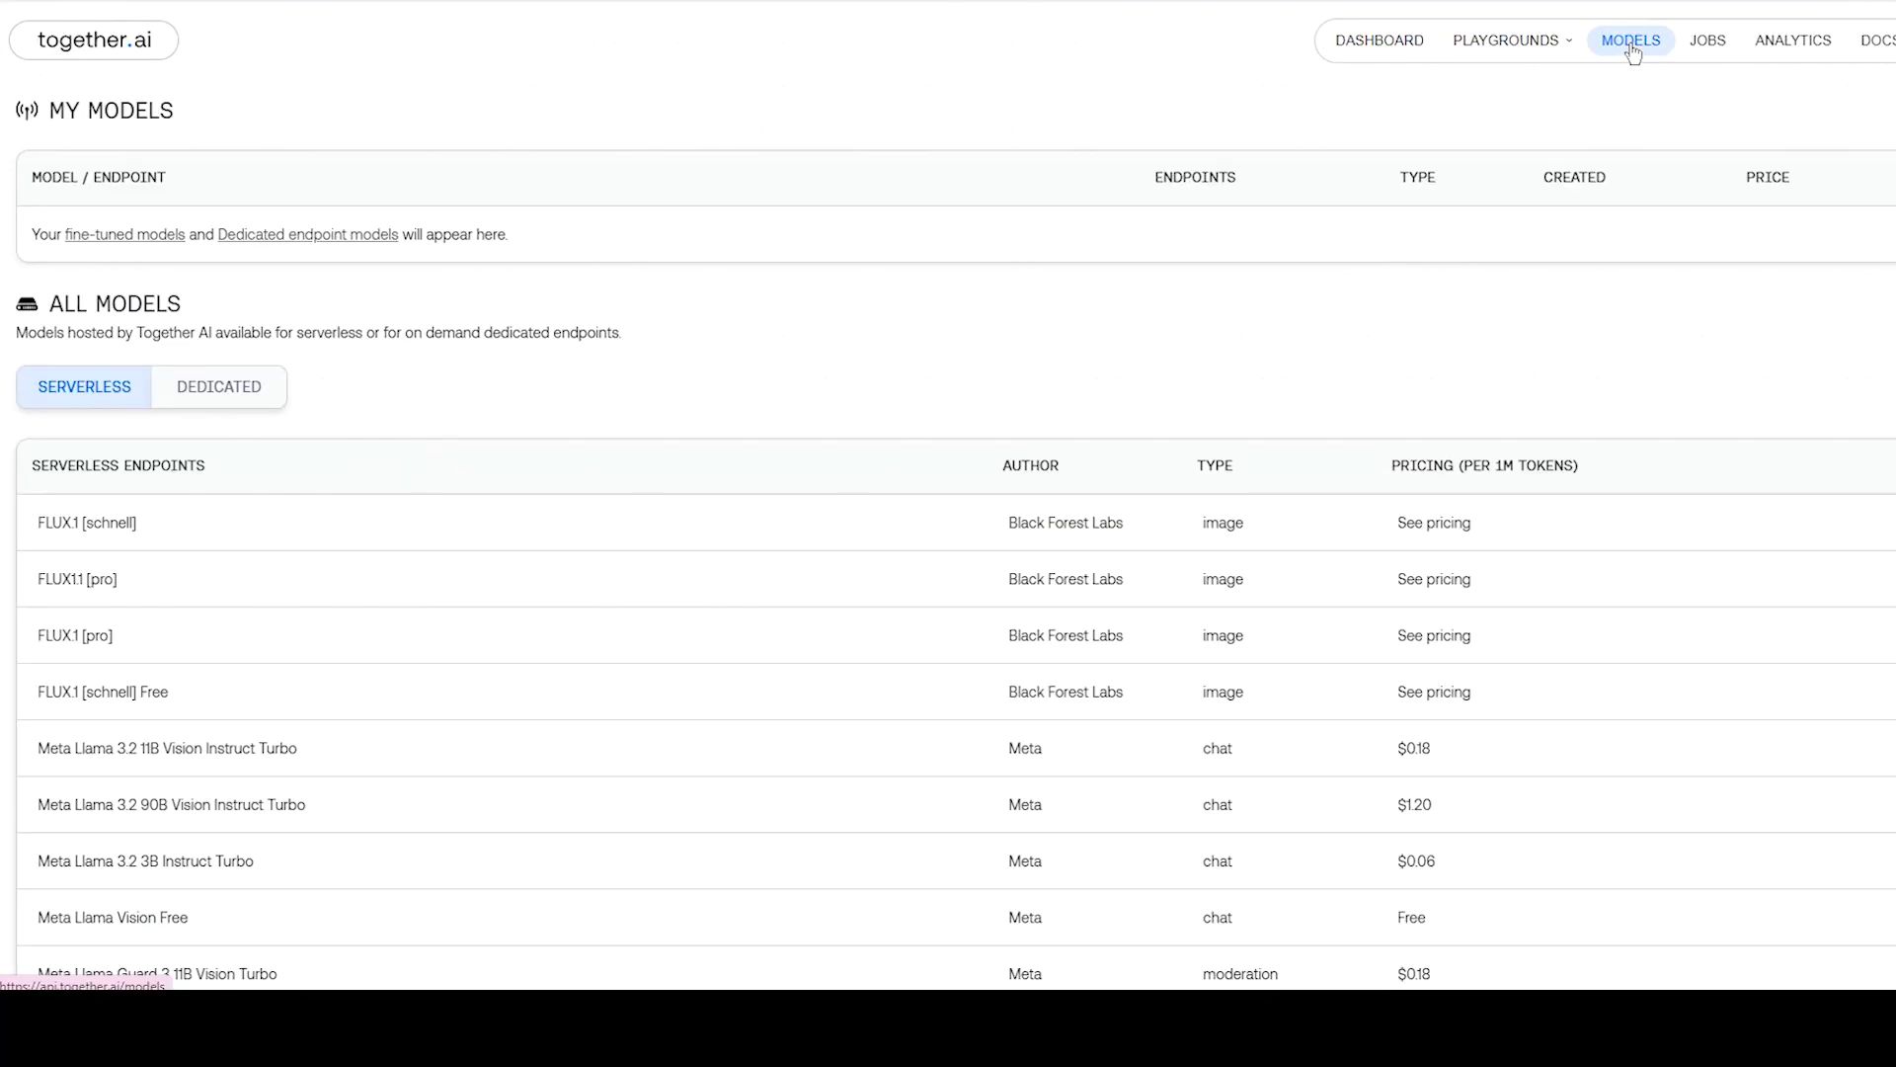
pyautogui.scroll(-1, 296, 498)
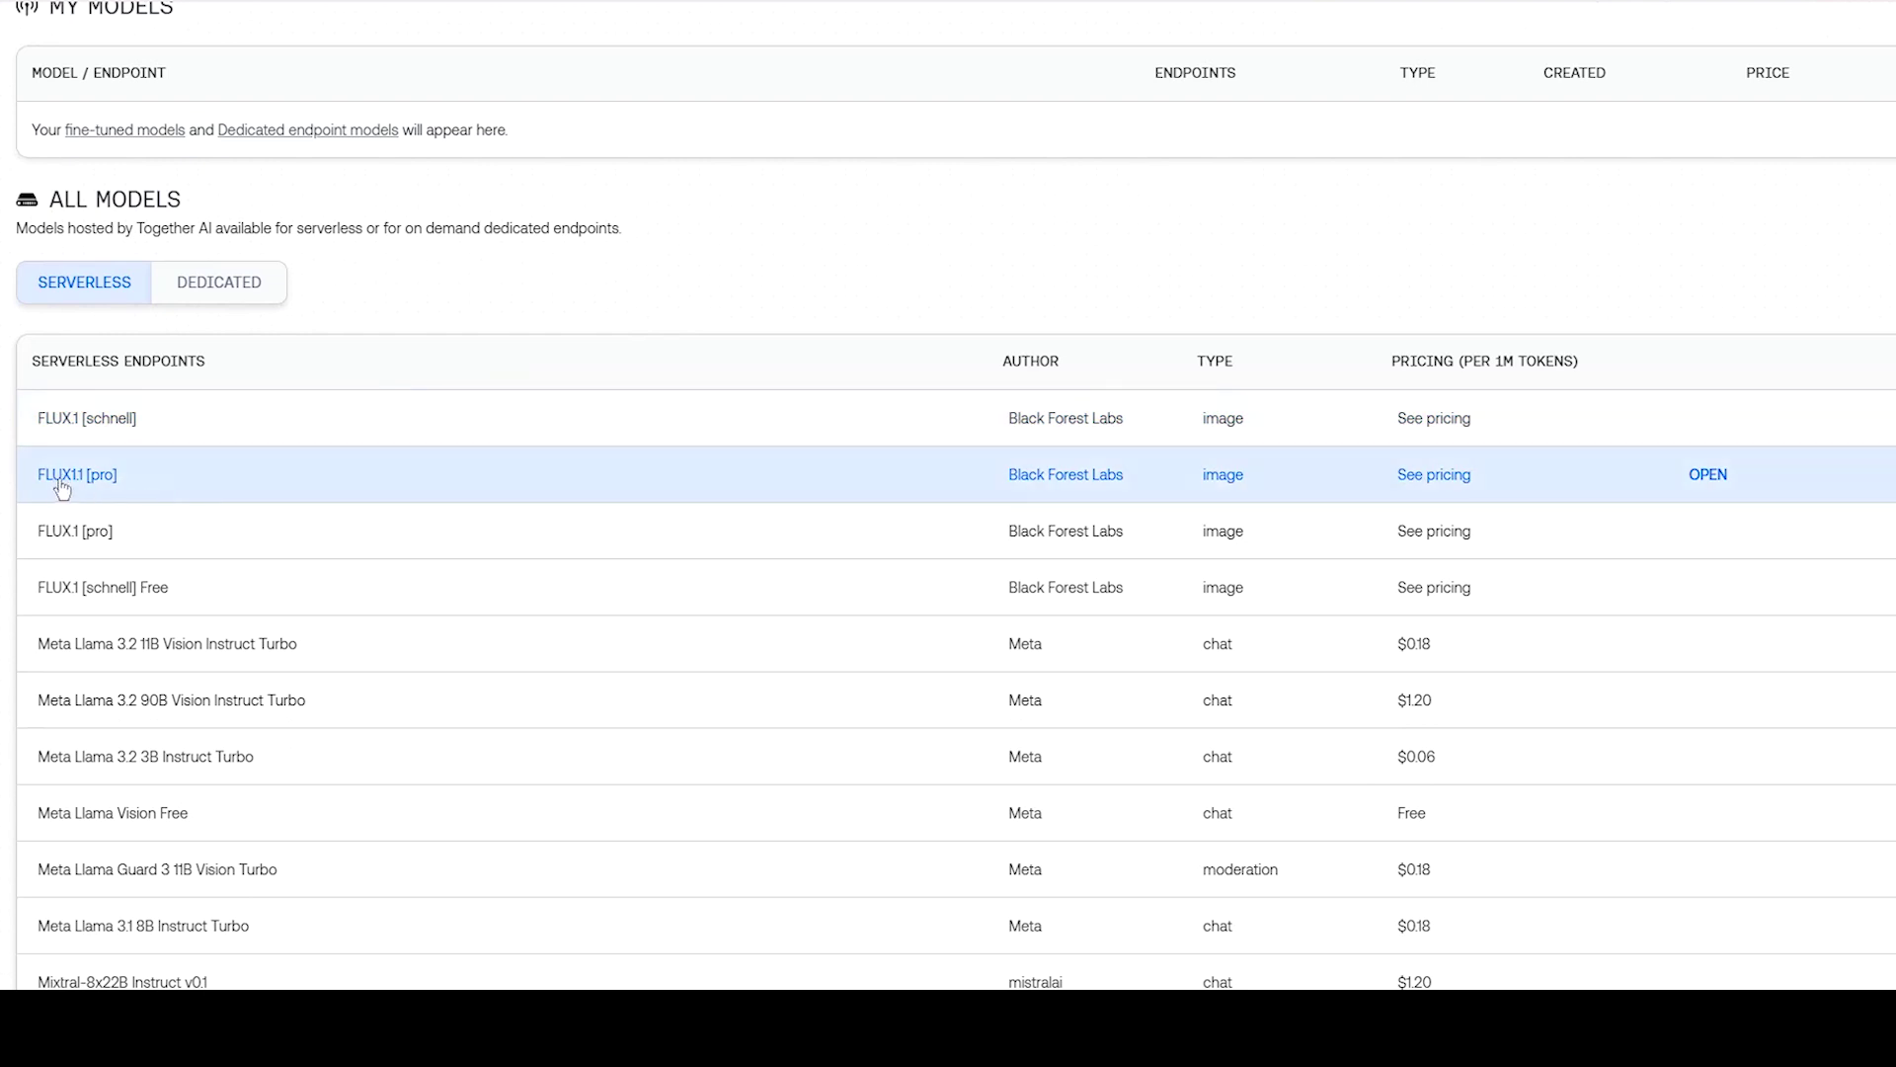
pyautogui.click(82, 484)
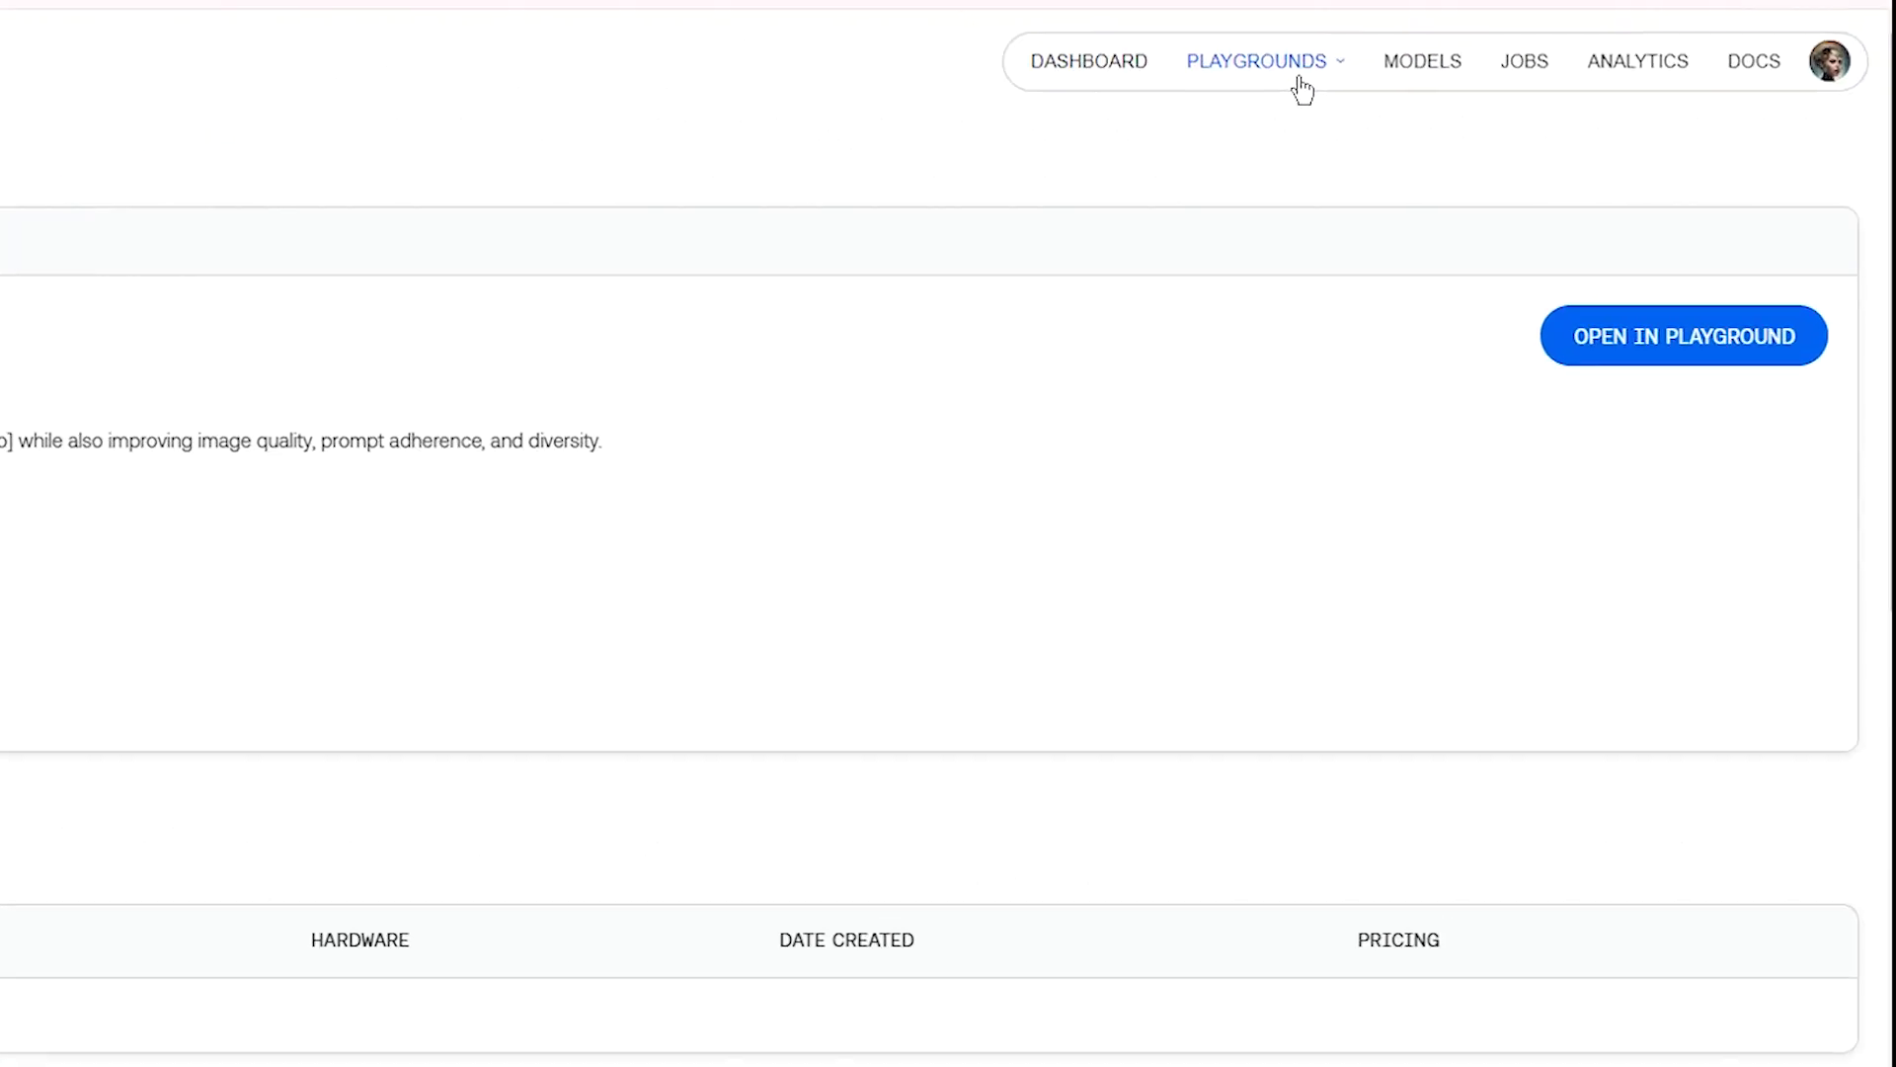
# Step: Go to the Image playground and show its list of image models
pyautogui.click(1457, 56)
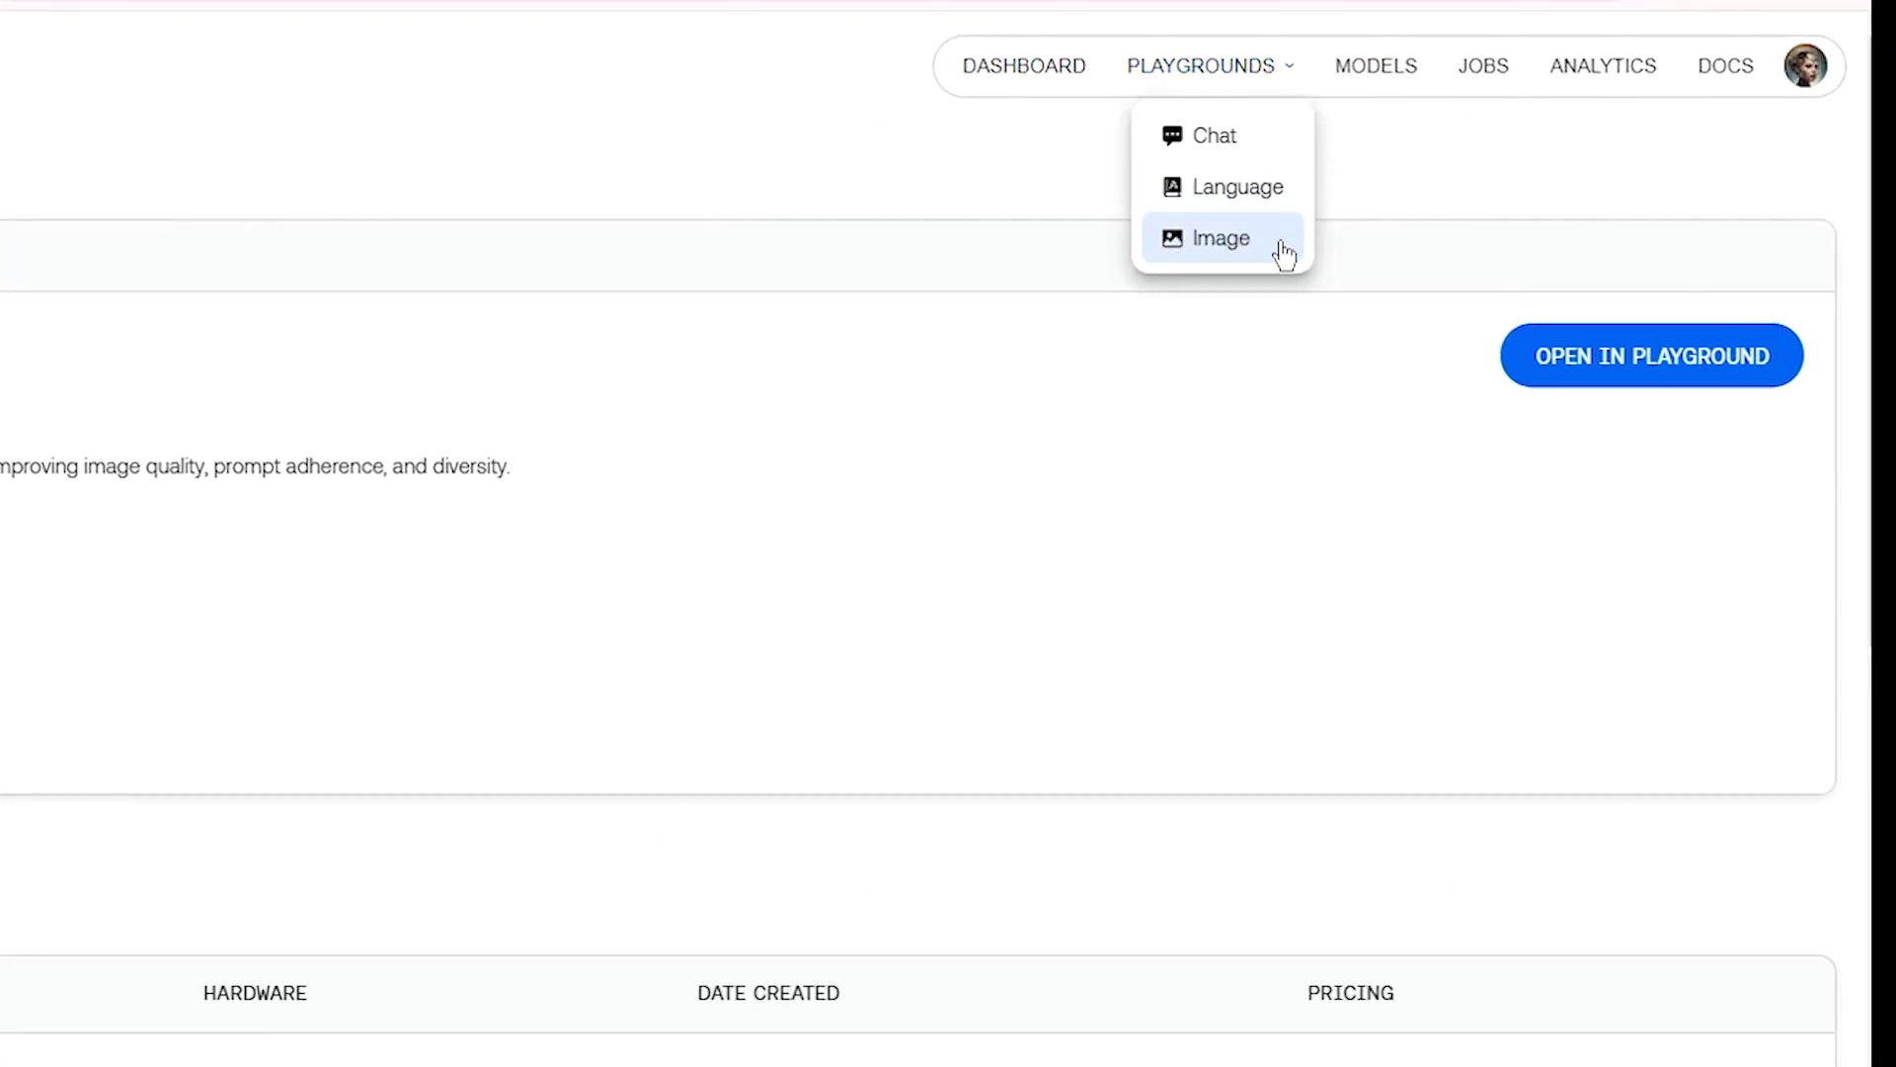
pyautogui.click(1274, 244)
pyautogui.click(1801, 249)
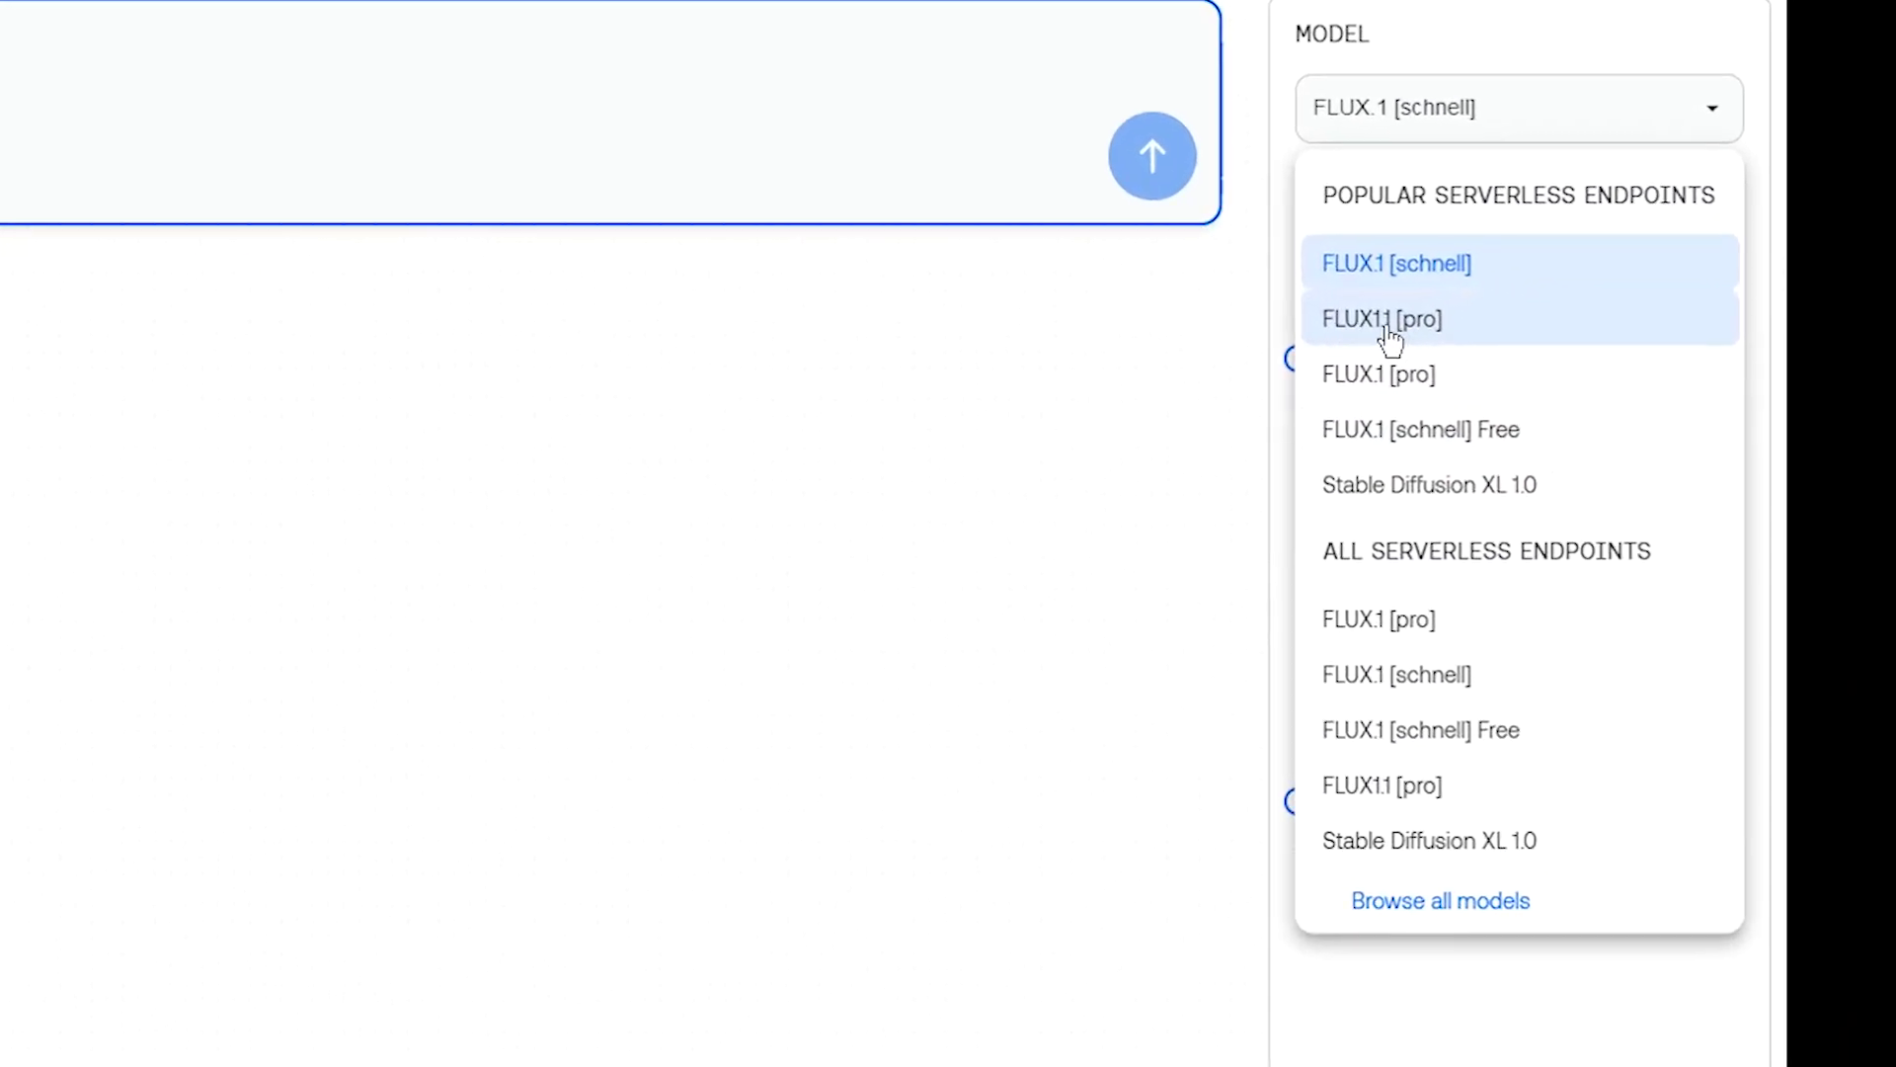
# Step: Choose FLUX1.1 [pro], set width and height to 1120, and switch the seed from random to fixed
pyautogui.click(1460, 330)
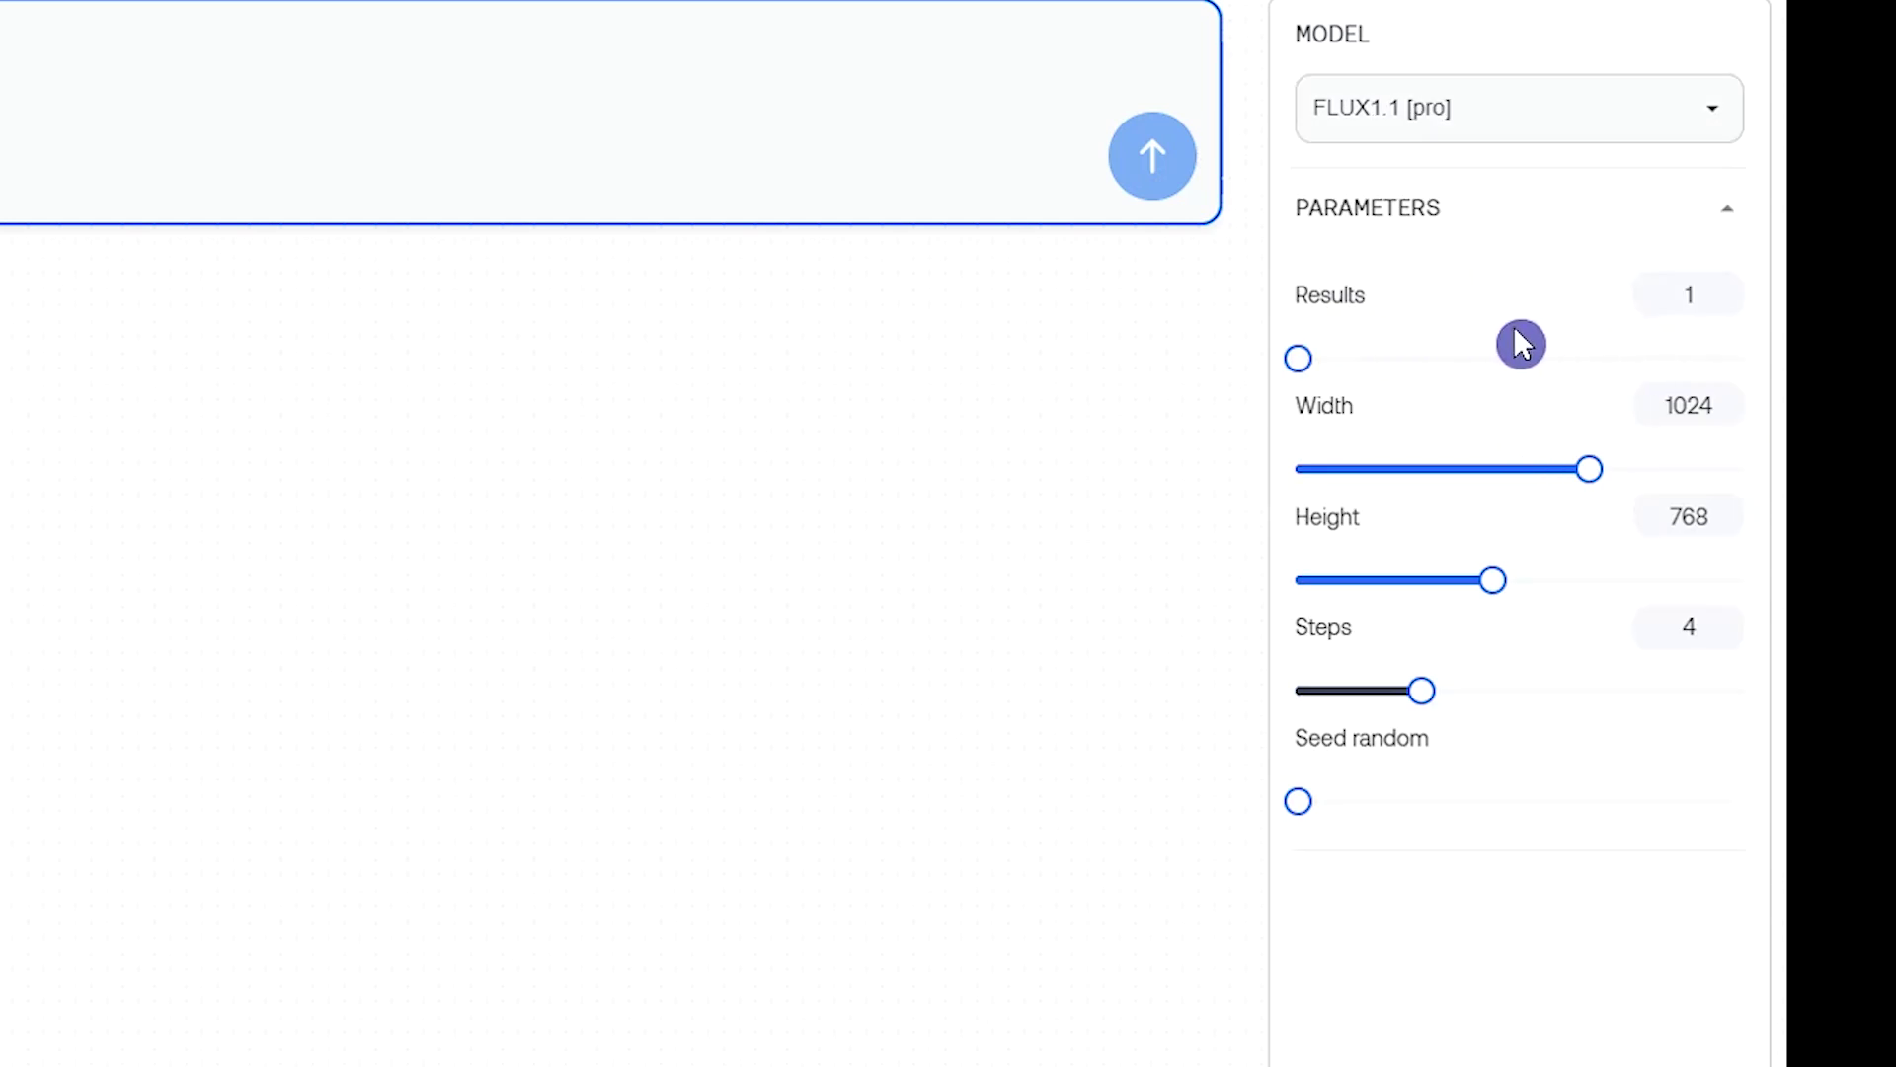
pyautogui.moveTo(1589, 469)
pyautogui.mouseDown()
pyautogui.moveTo(1380, 467)
pyautogui.moveTo(1701, 468)
pyautogui.moveTo(1626, 469)
pyautogui.mouseUp()
pyautogui.moveTo(1486, 588); pyautogui.dragTo(1626, 580)
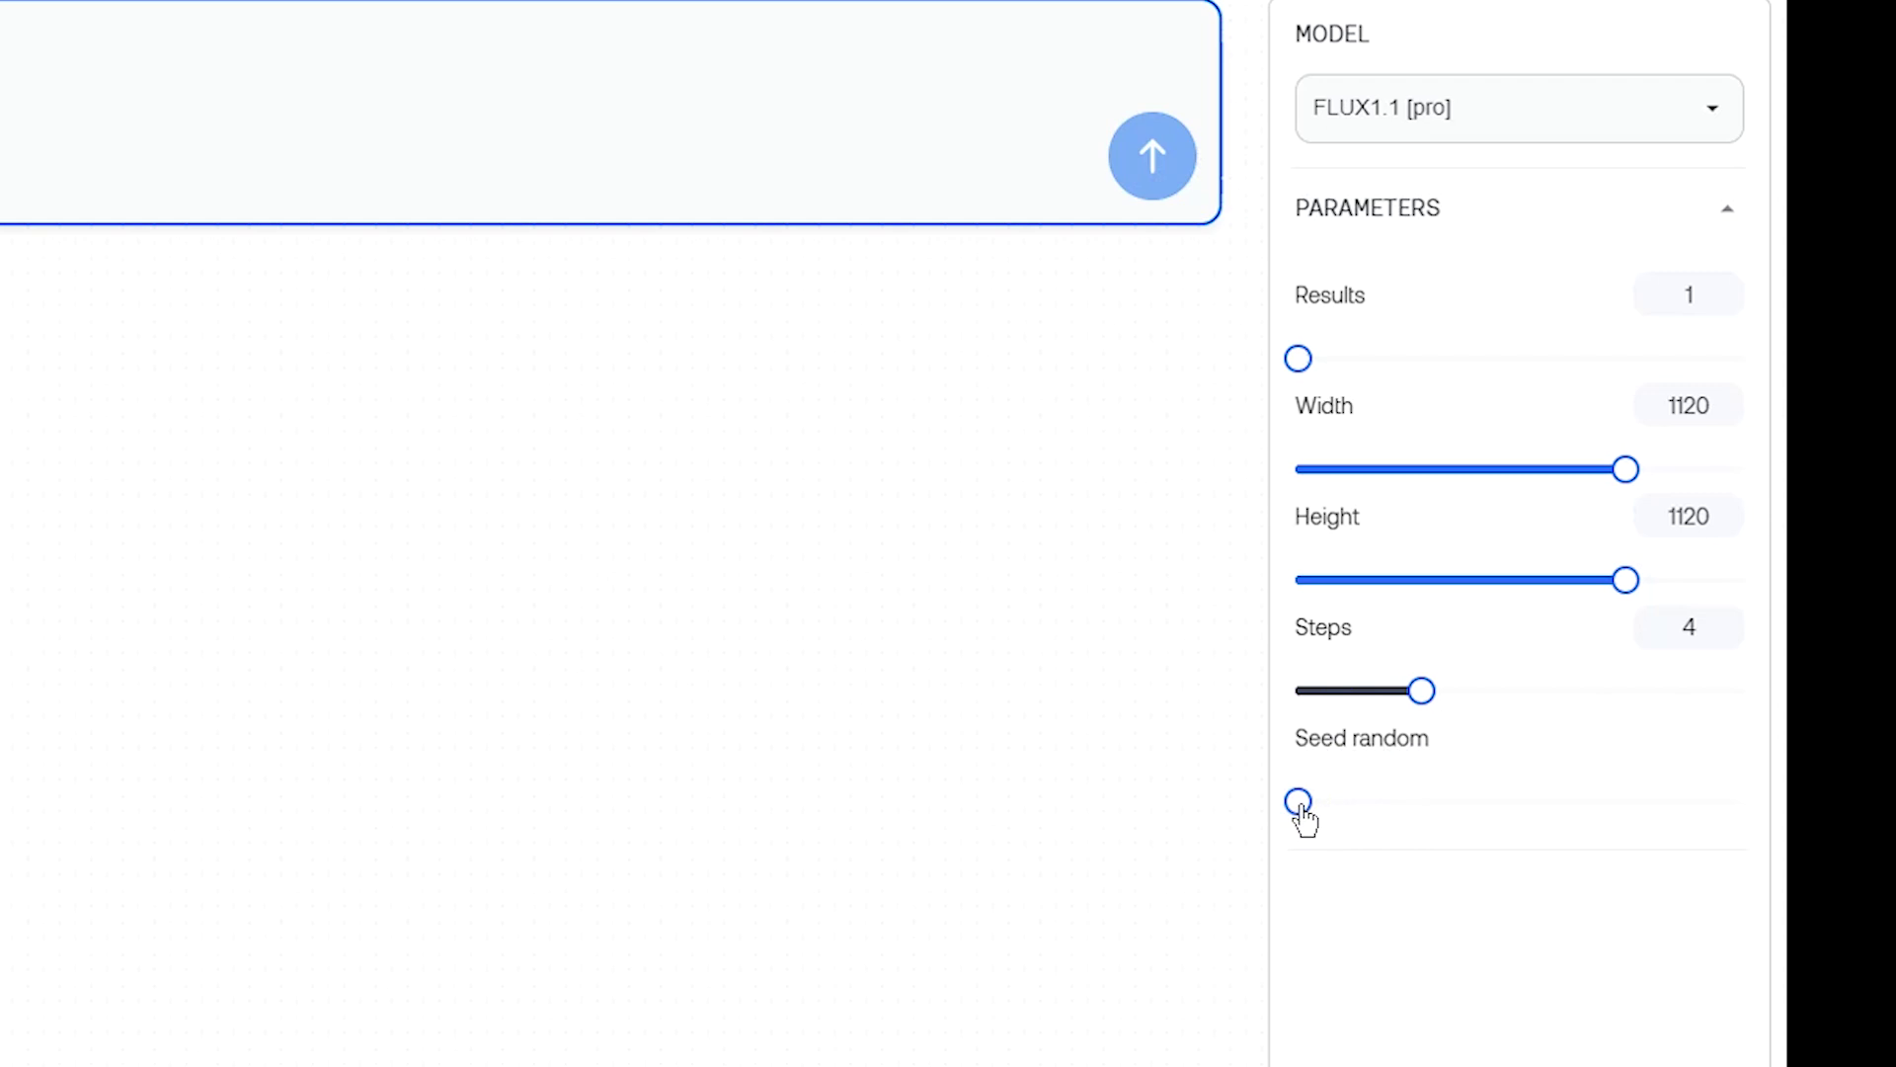
pyautogui.moveTo(1299, 815); pyautogui.dragTo(1566, 816)
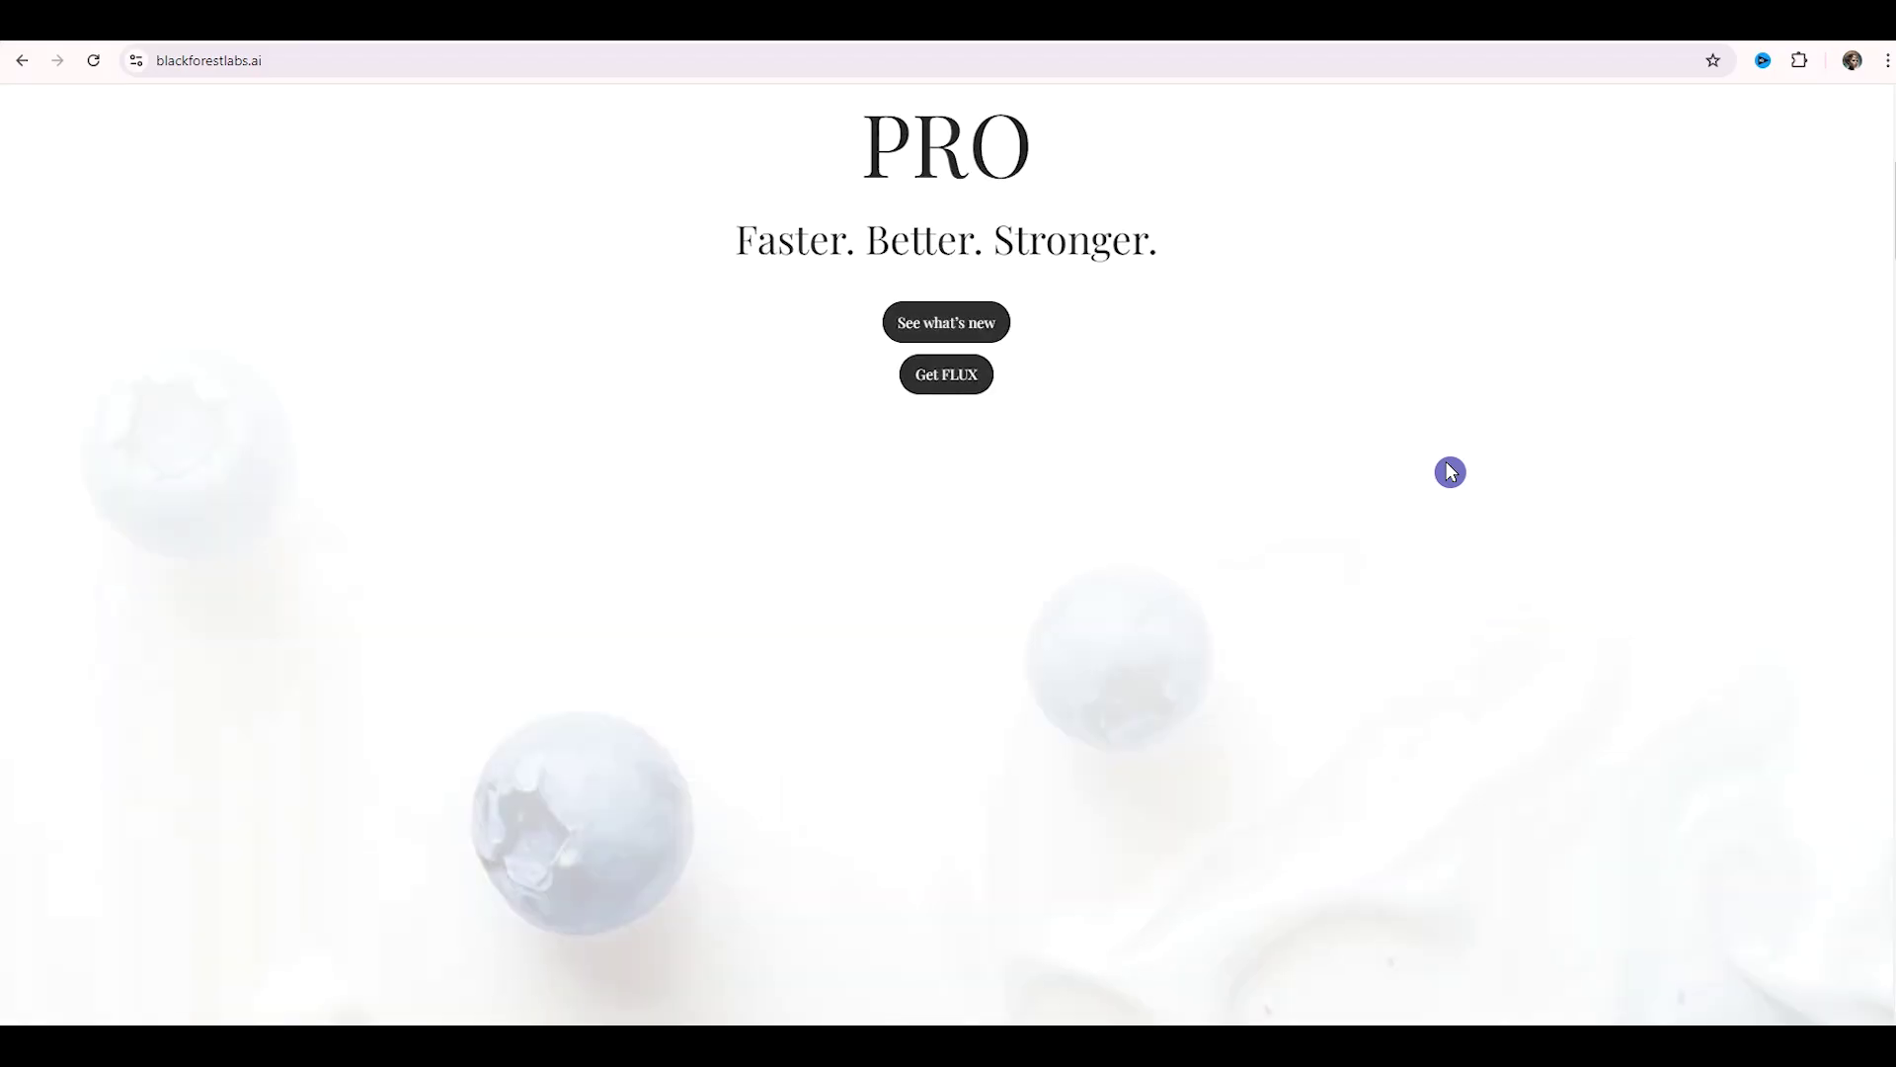
# Step: Scroll the Black Forest Labs page down past the gallery to the FLUX variants section
pyautogui.scroll(-15, 1435, 445)
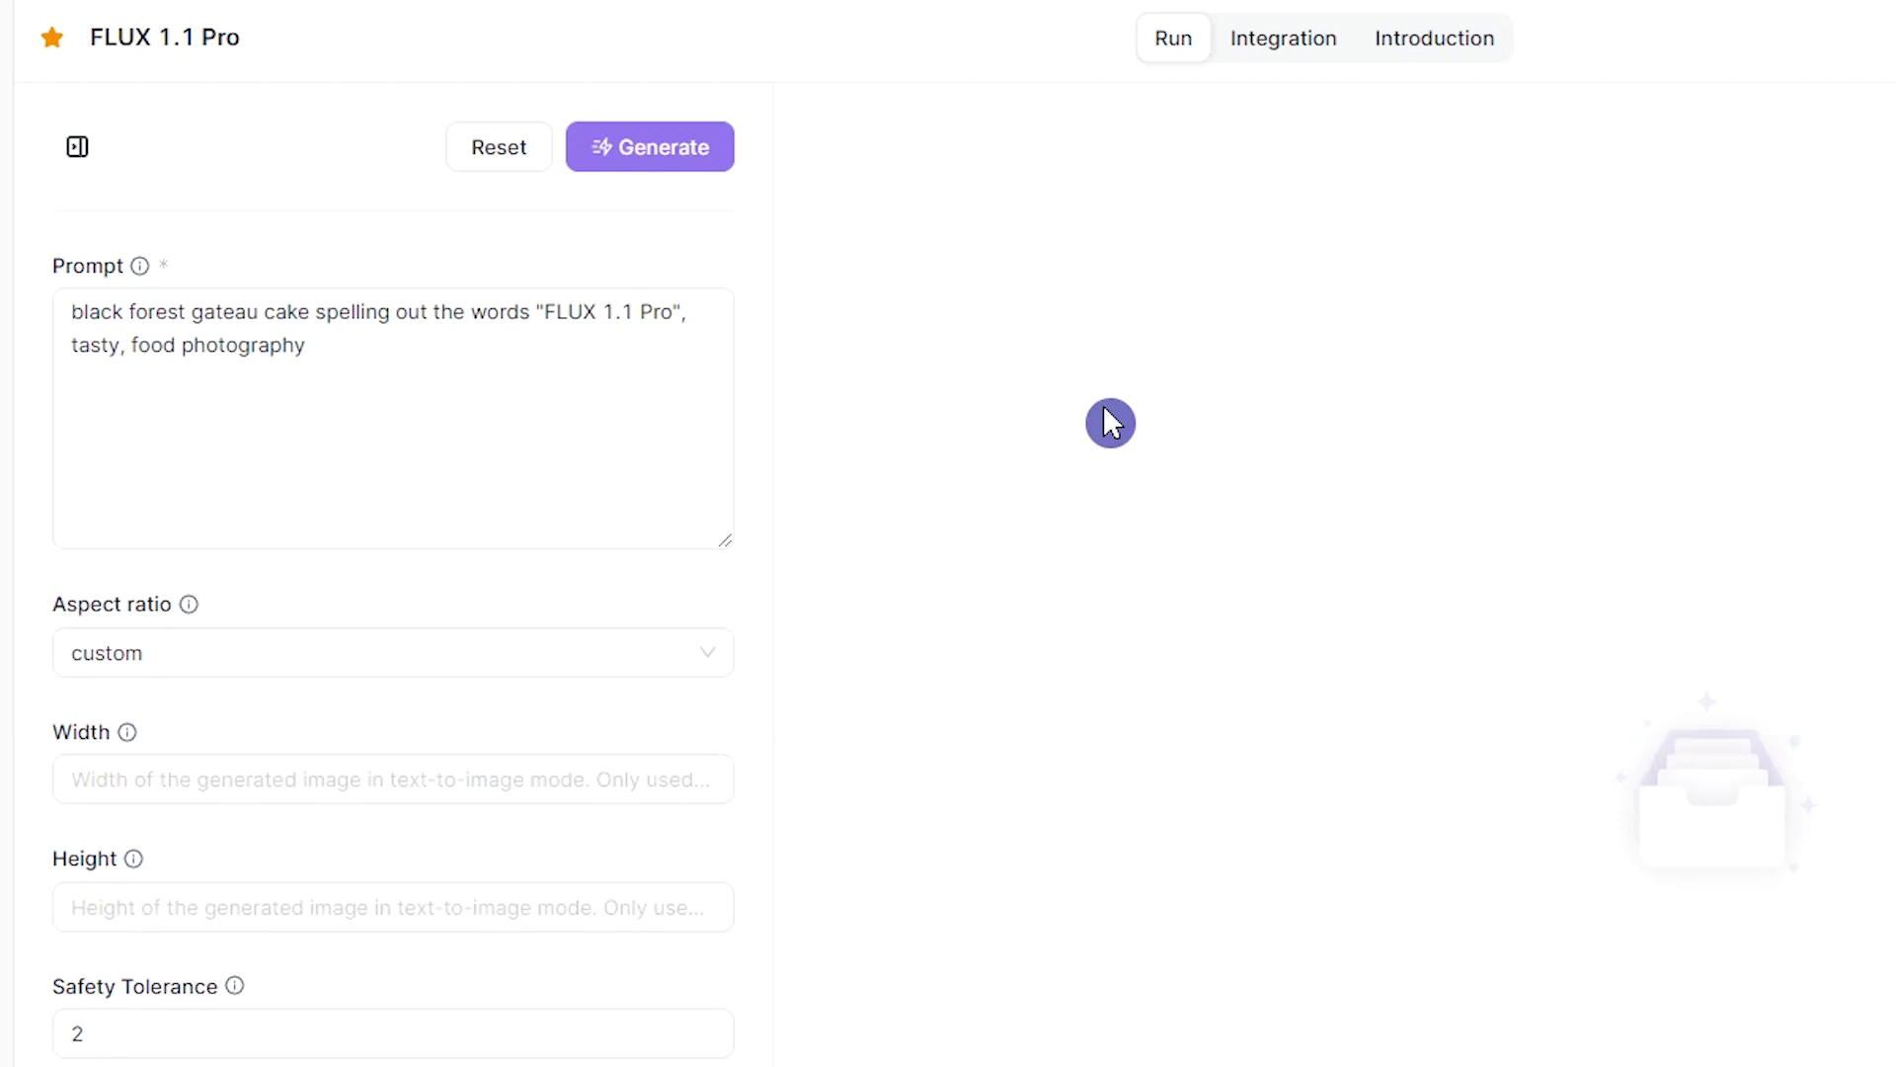
# Step: Select the entire sample cake prompt in the FLUX 1.1 Pro Prompt box
pyautogui.moveTo(305, 345); pyautogui.dragTo(40, 314)
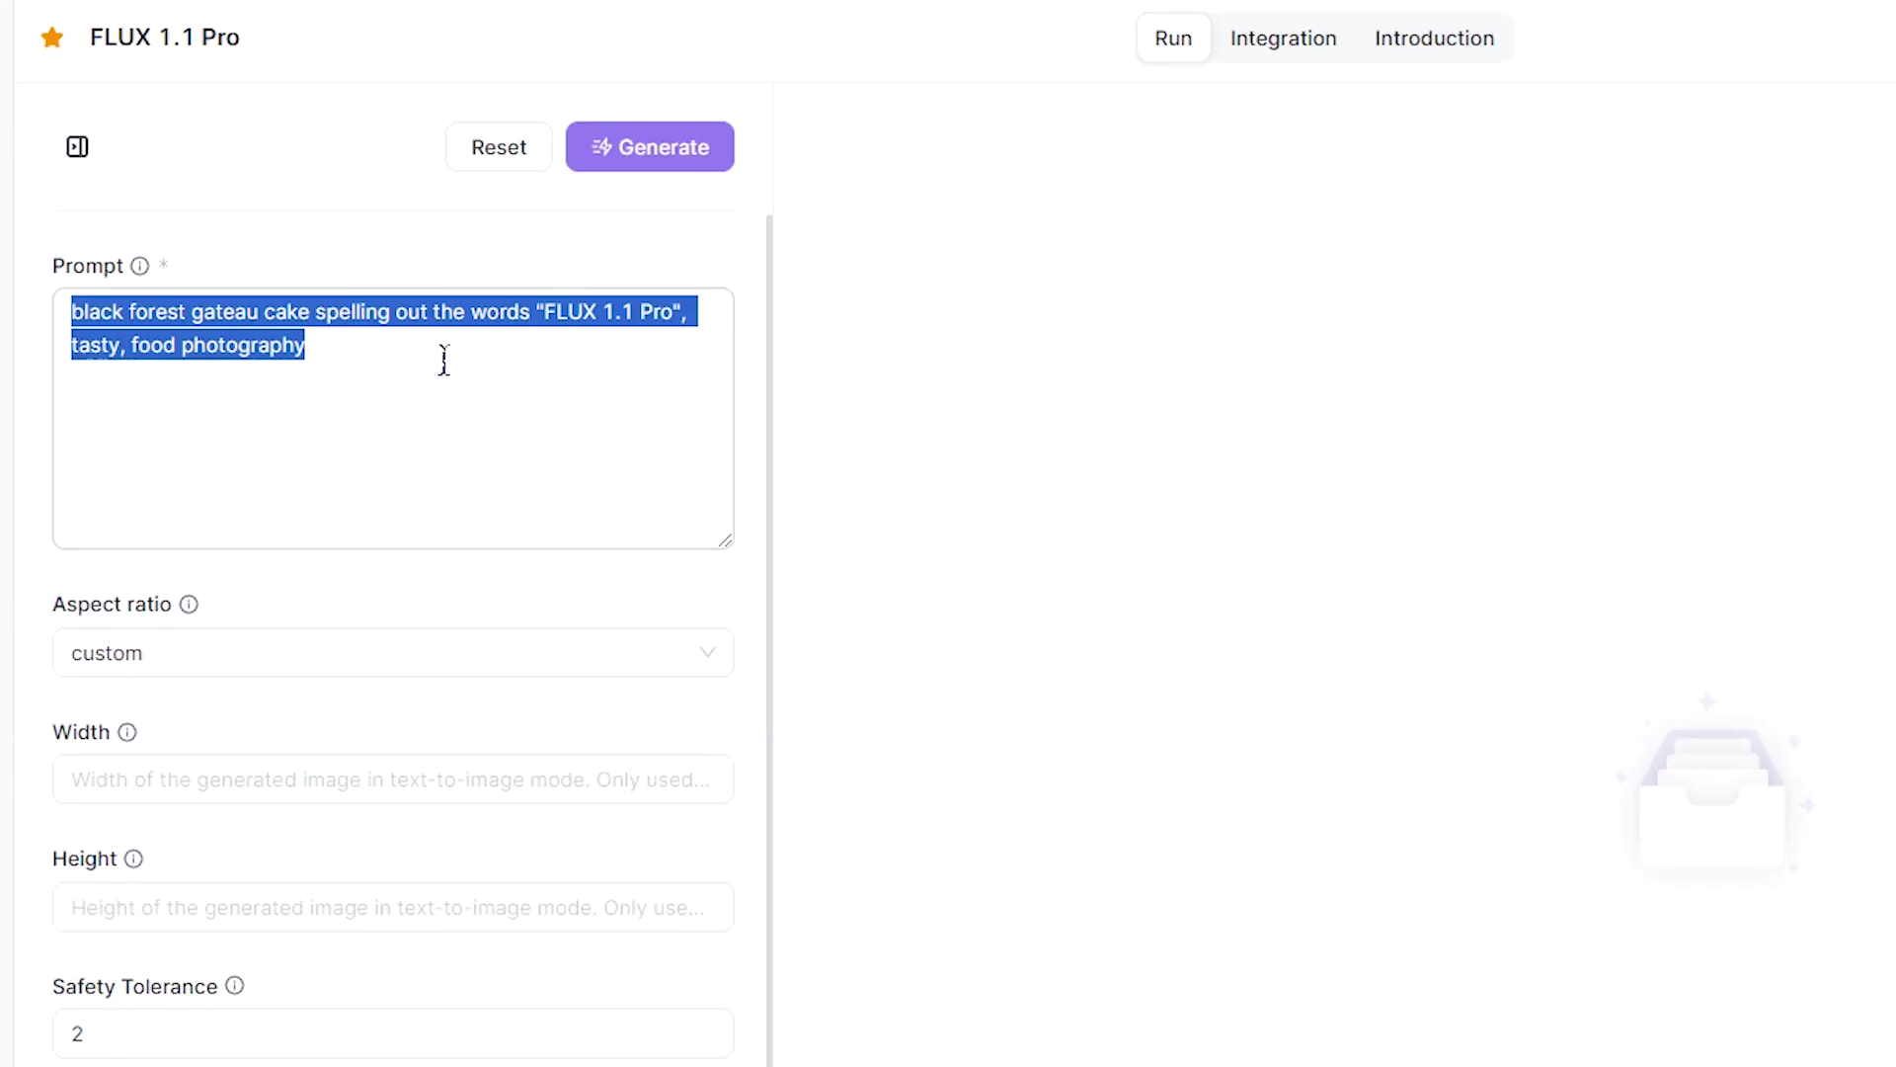
# Step: Paste the Nordic castle prompt, set 16:9 aspect ratio and jpg output, and generate
pyautogui.write('professional photography of a beautiful young woman, cute face, blue eyes, long straight blond hair, icy blue swirls of magic, white night dress, snowy background in a Nordic castle, highly detailed, mysticism and magic, masterpiece')
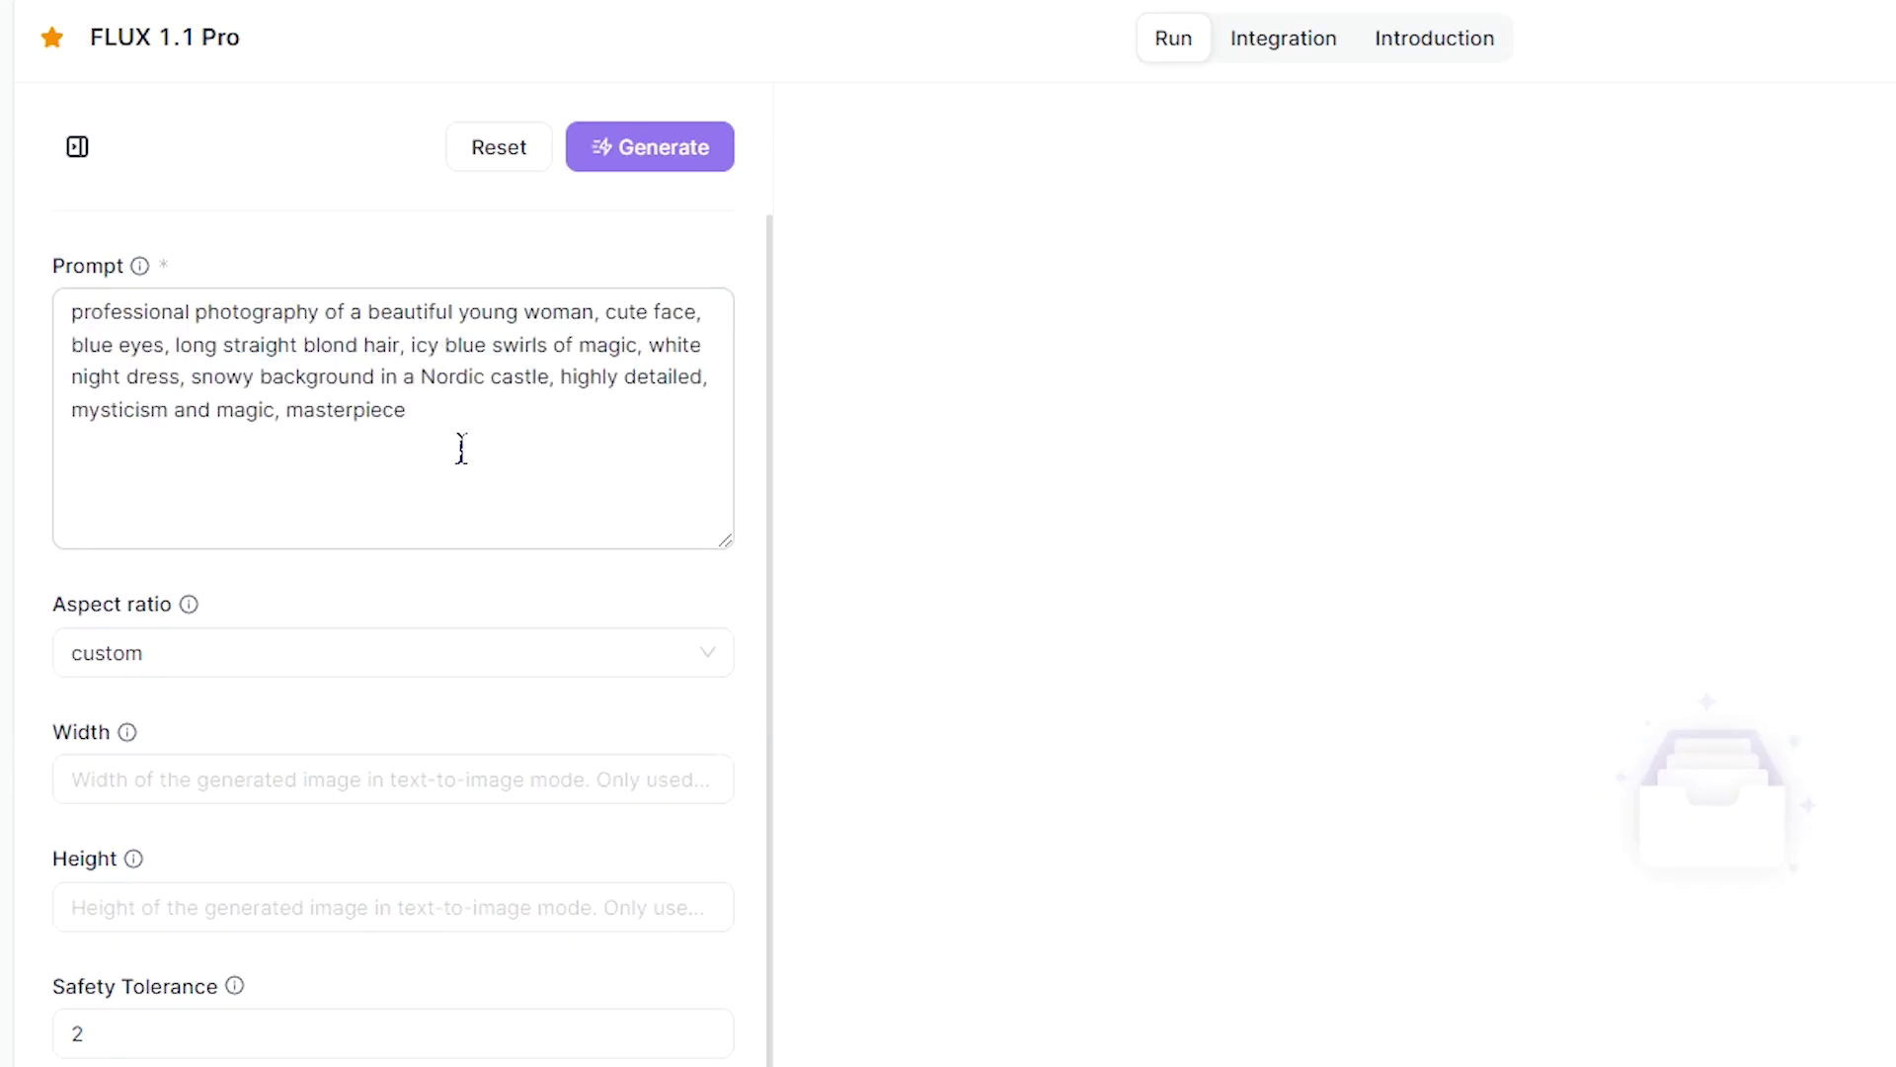
pyautogui.scroll(-2, 476, 479)
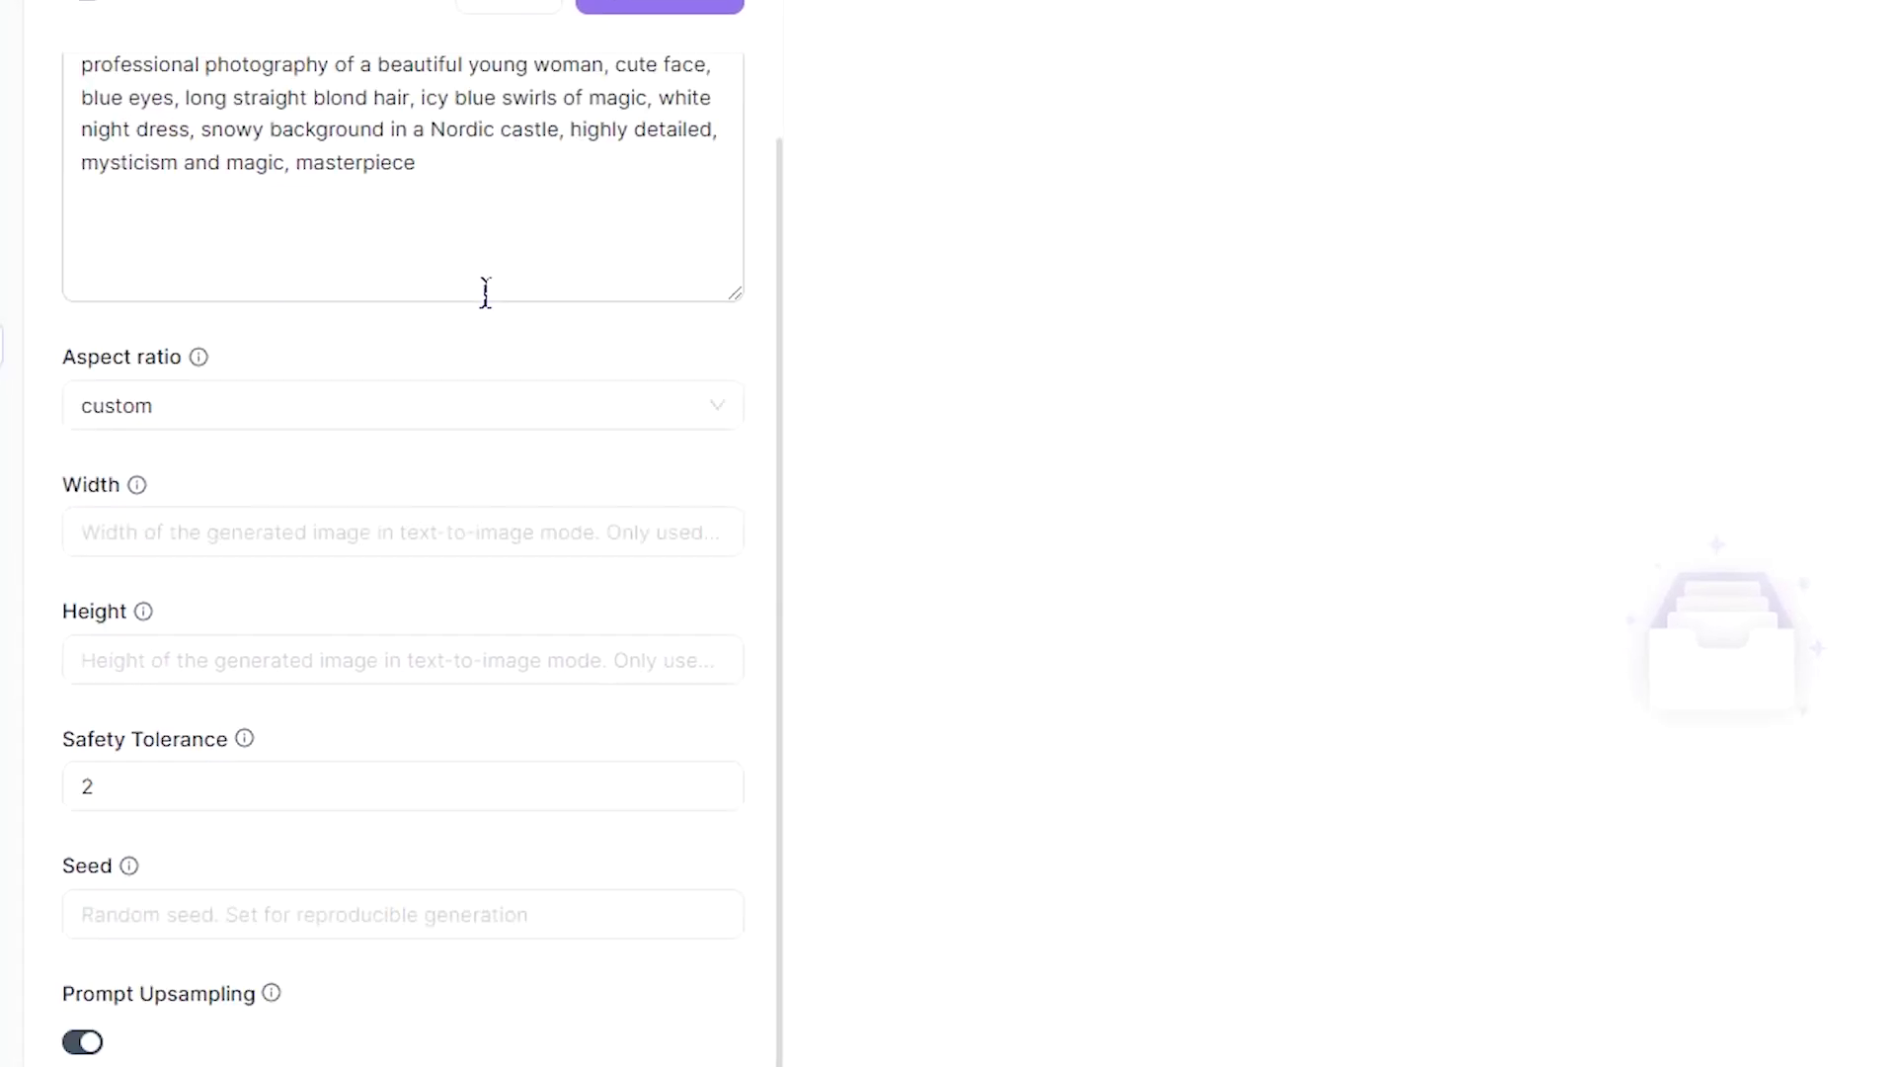
pyautogui.click(295, 653)
pyautogui.click(272, 326)
pyautogui.click(174, 919)
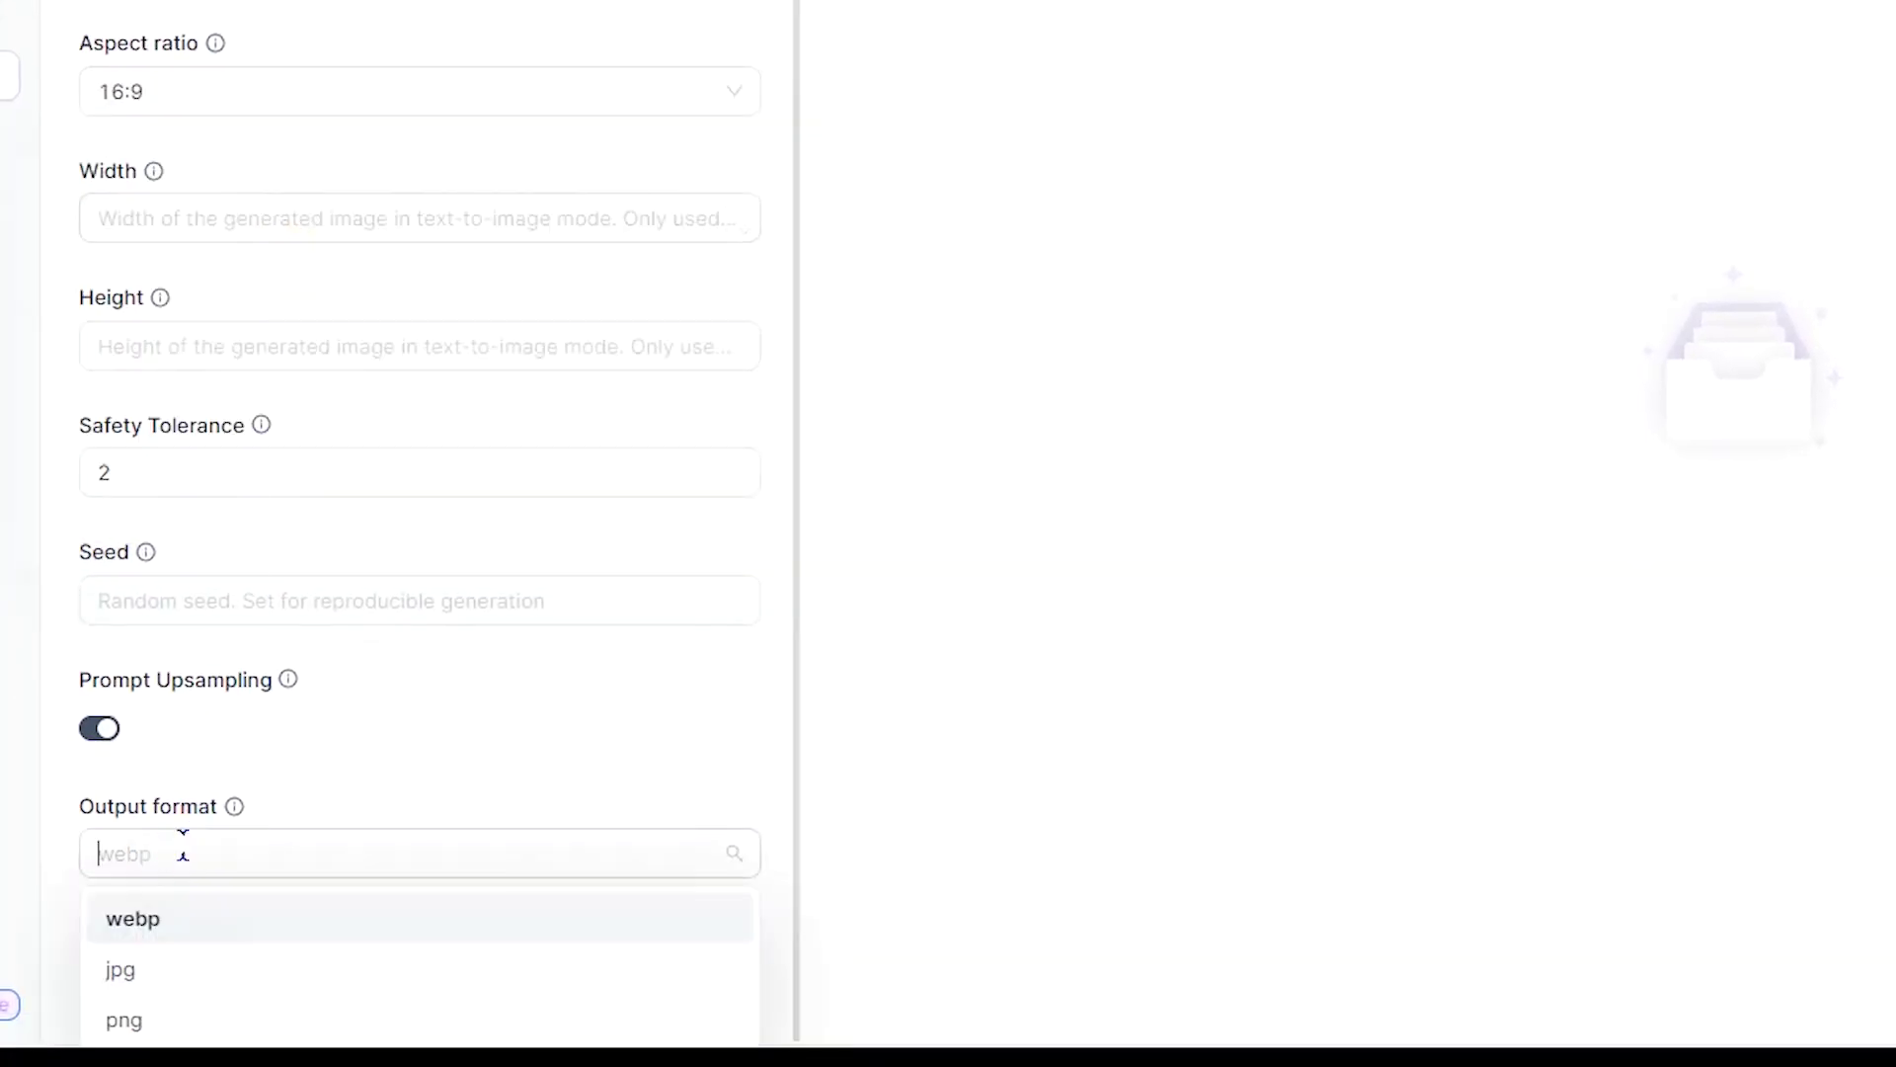
pyautogui.click(171, 1027)
pyautogui.click(643, 153)
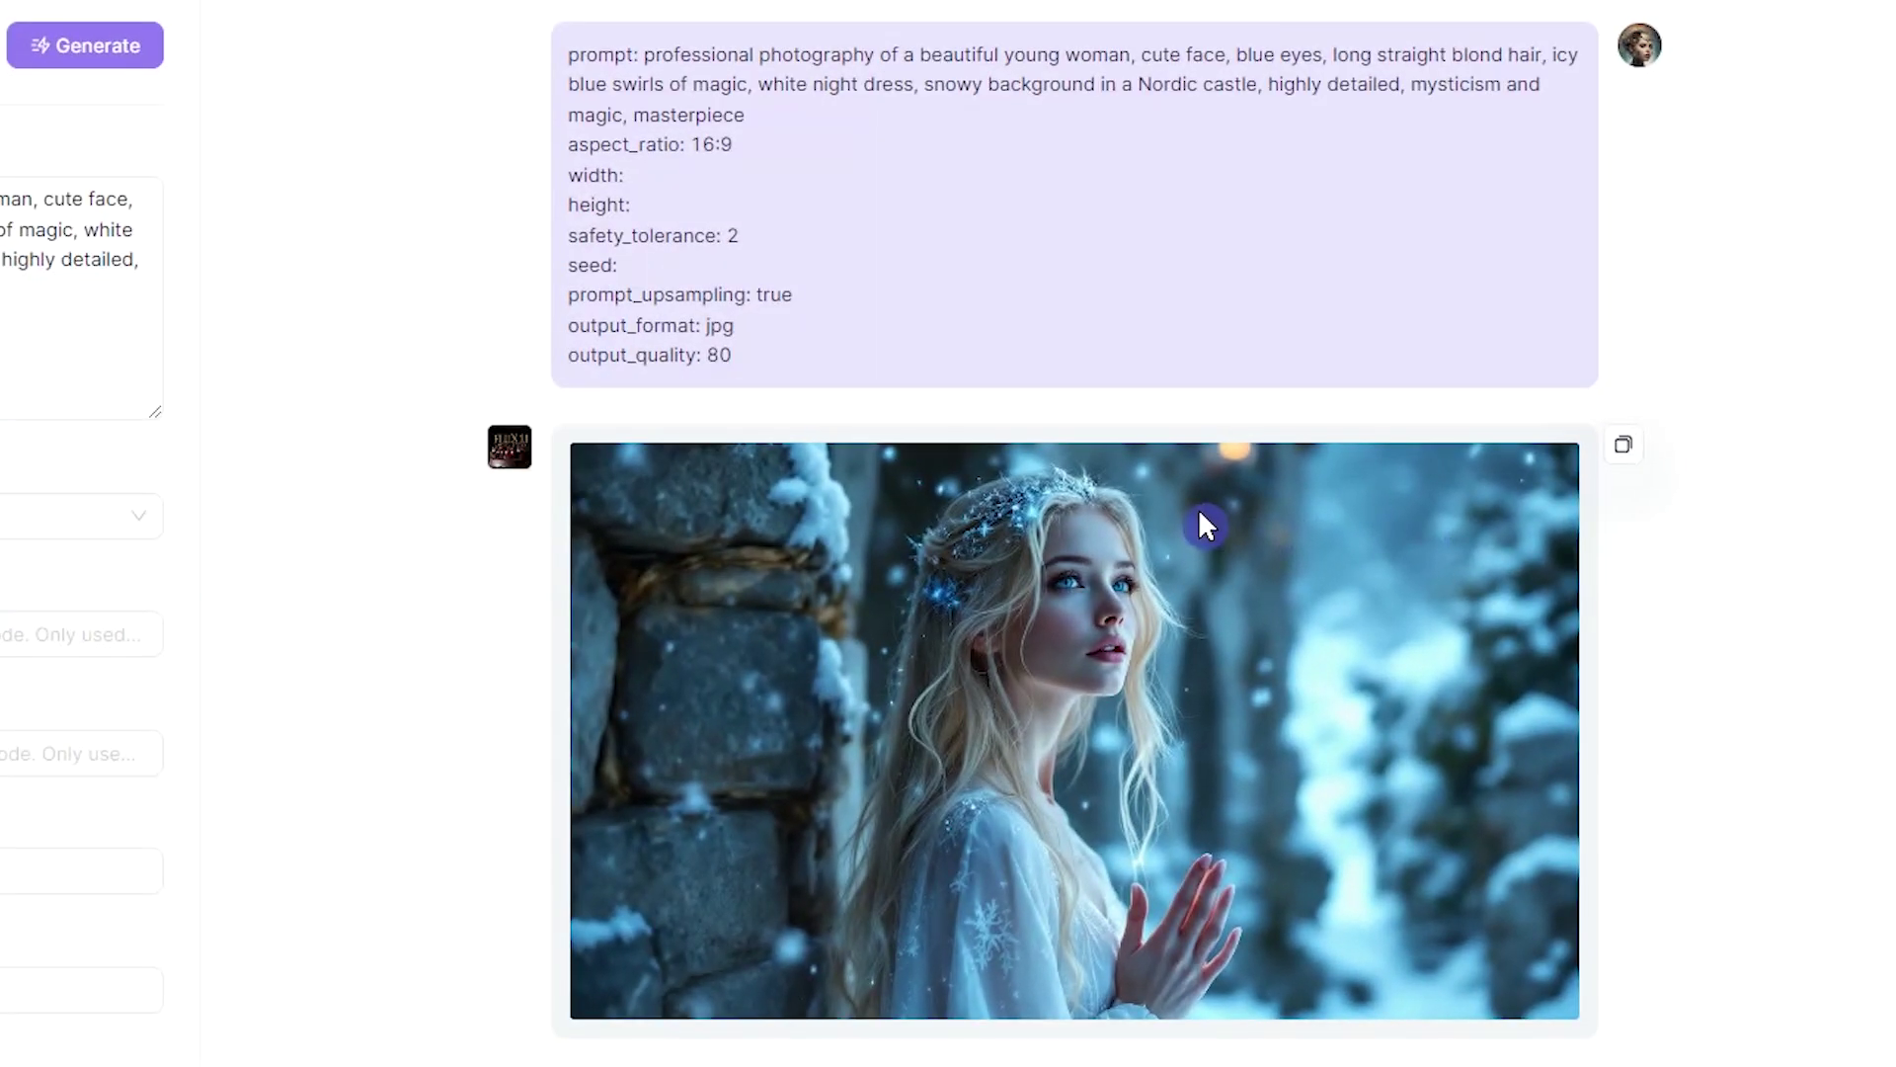
# Step: Bring up the options menu for the generated blonde woman portrait
pyautogui.rightClick(1285, 515)
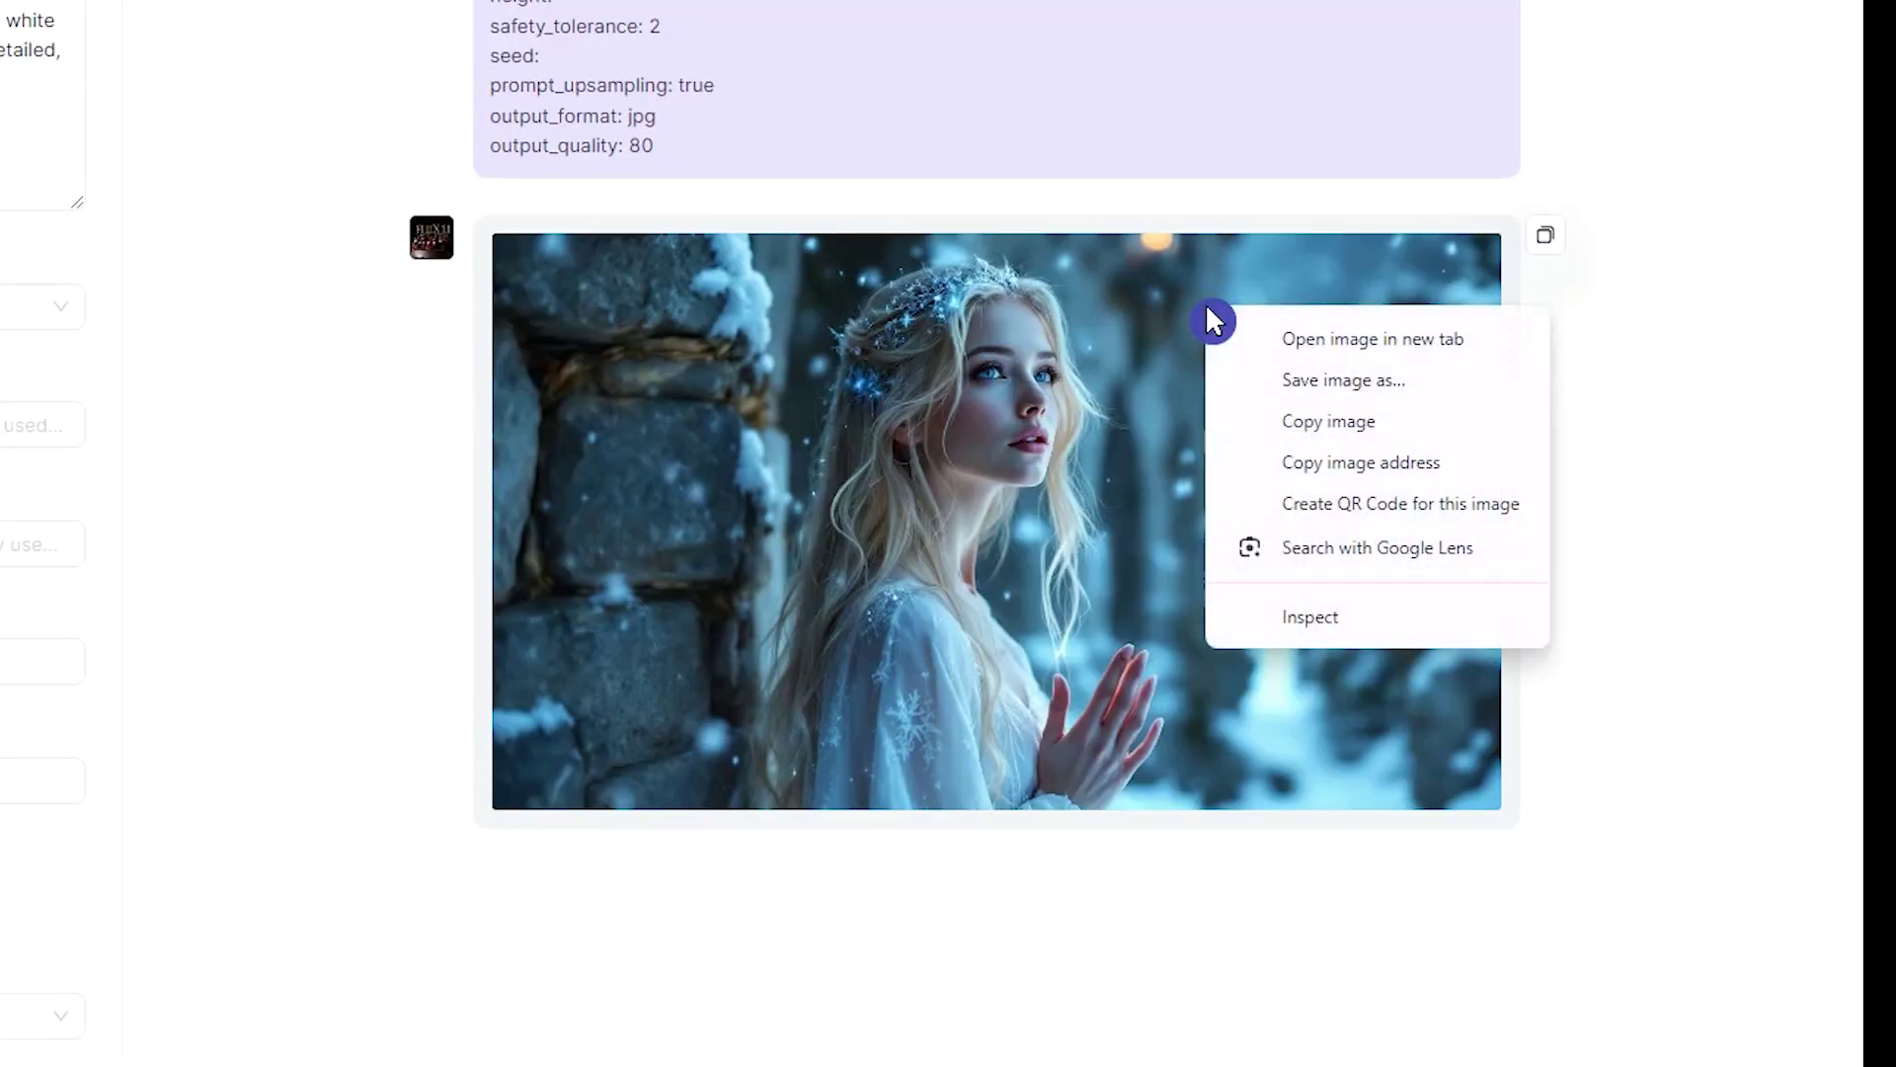